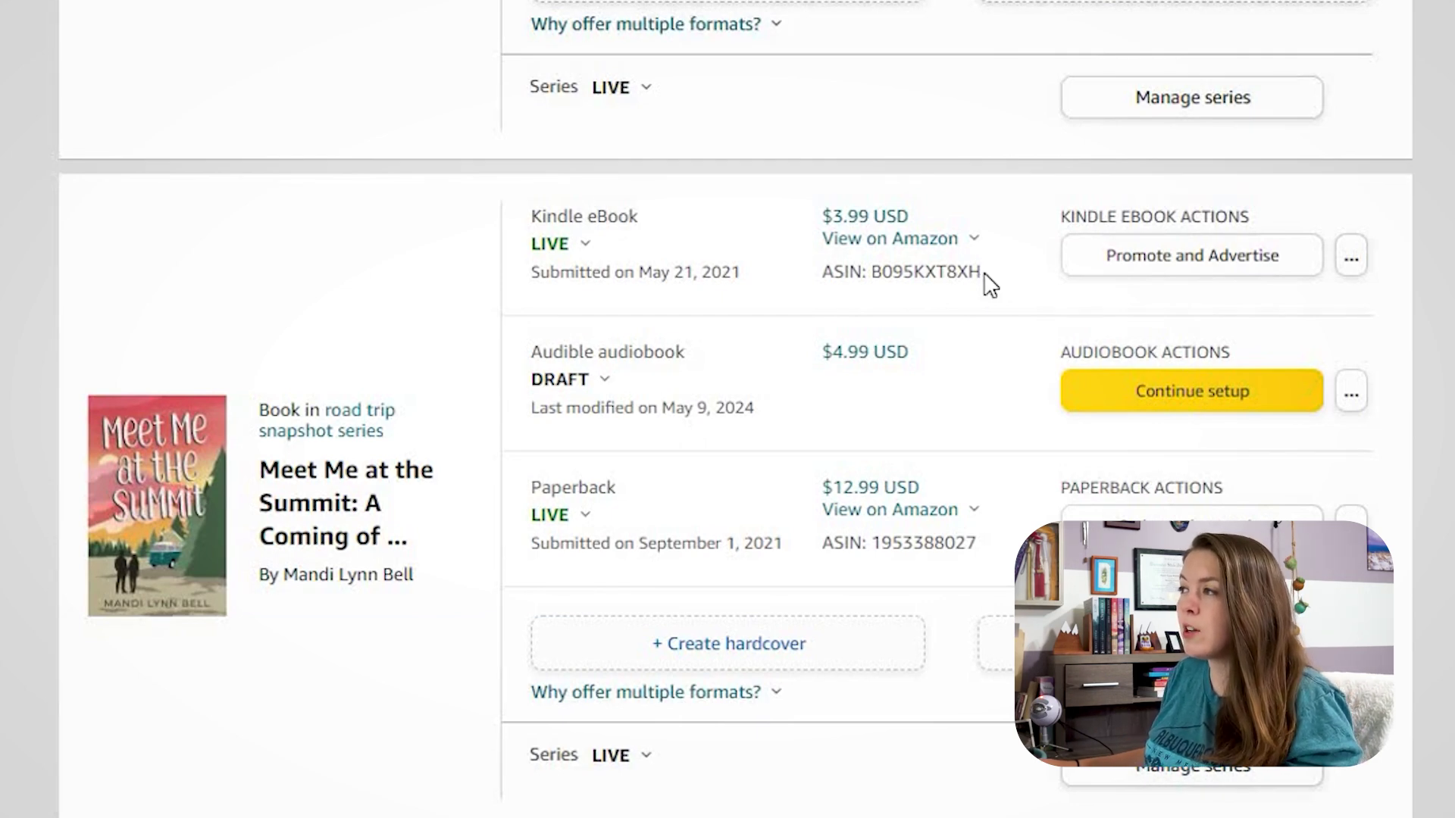
- Copy the Kindle eBook's ASIN B095KXT8XH for Meet Me at the Summit, switch to Publisher Rocket and confirm it as the book to advertise
left_click_drag(982, 273, 870, 273)
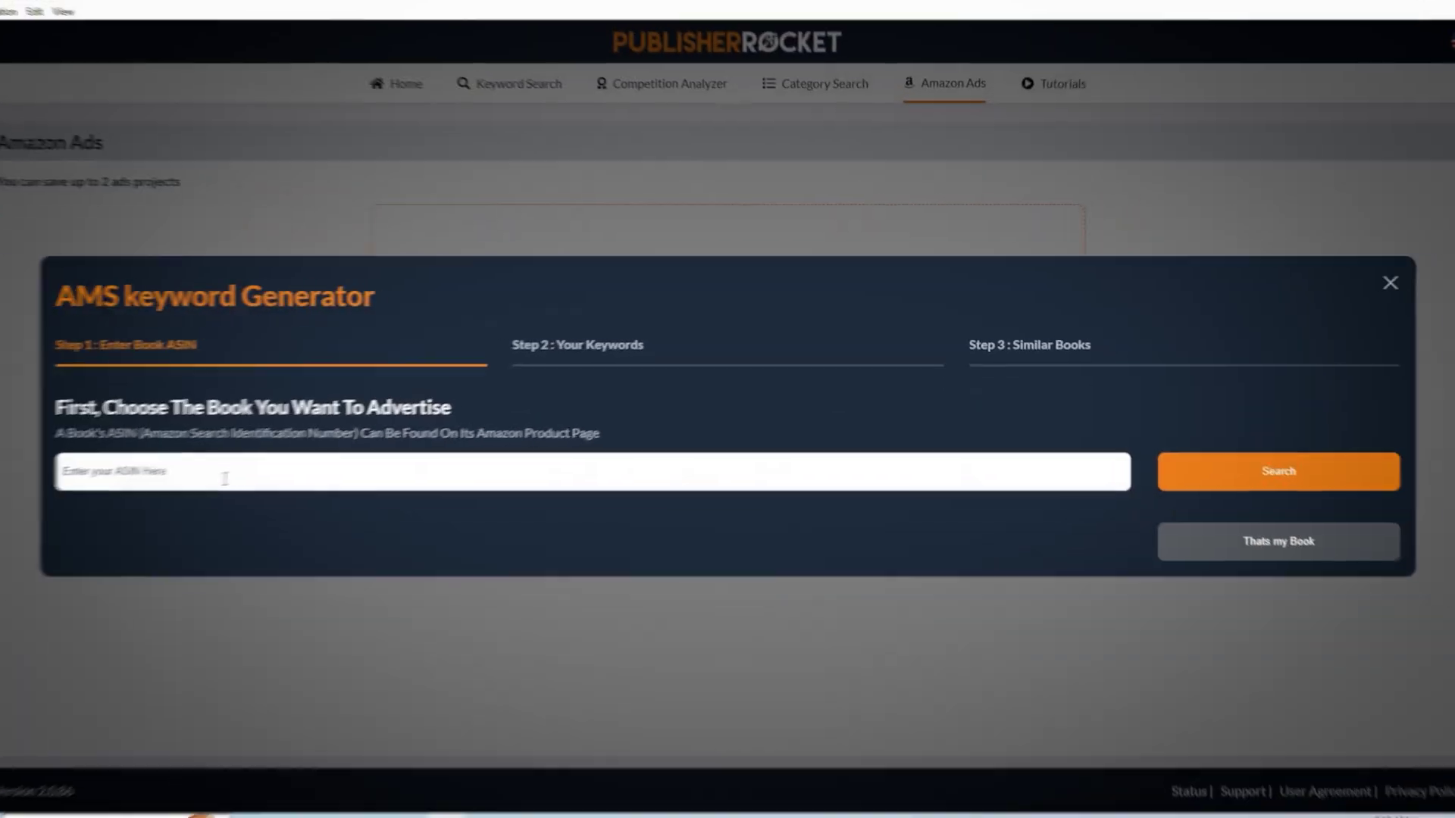
left_click(244, 472)
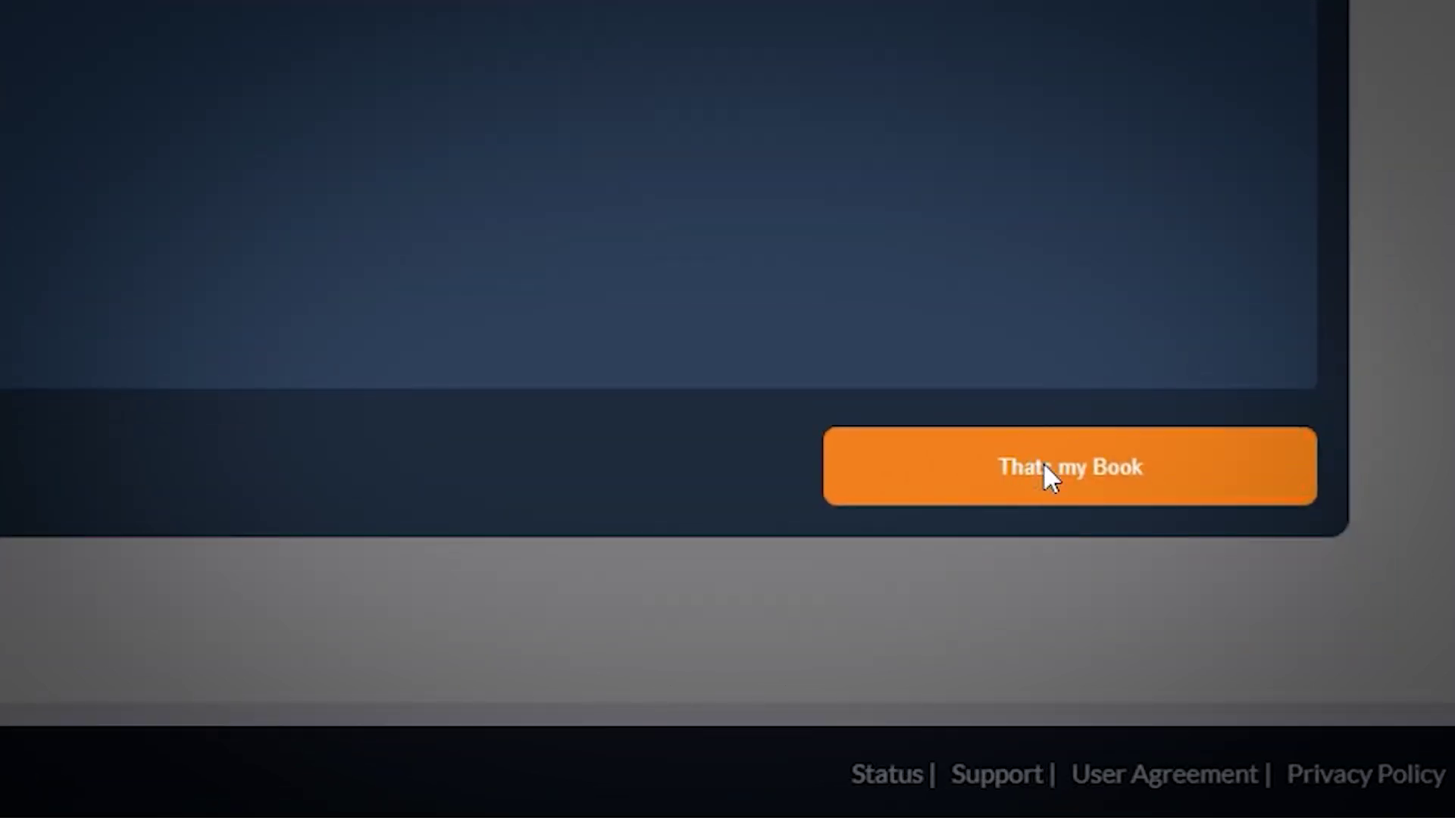
left_click(1044, 467)
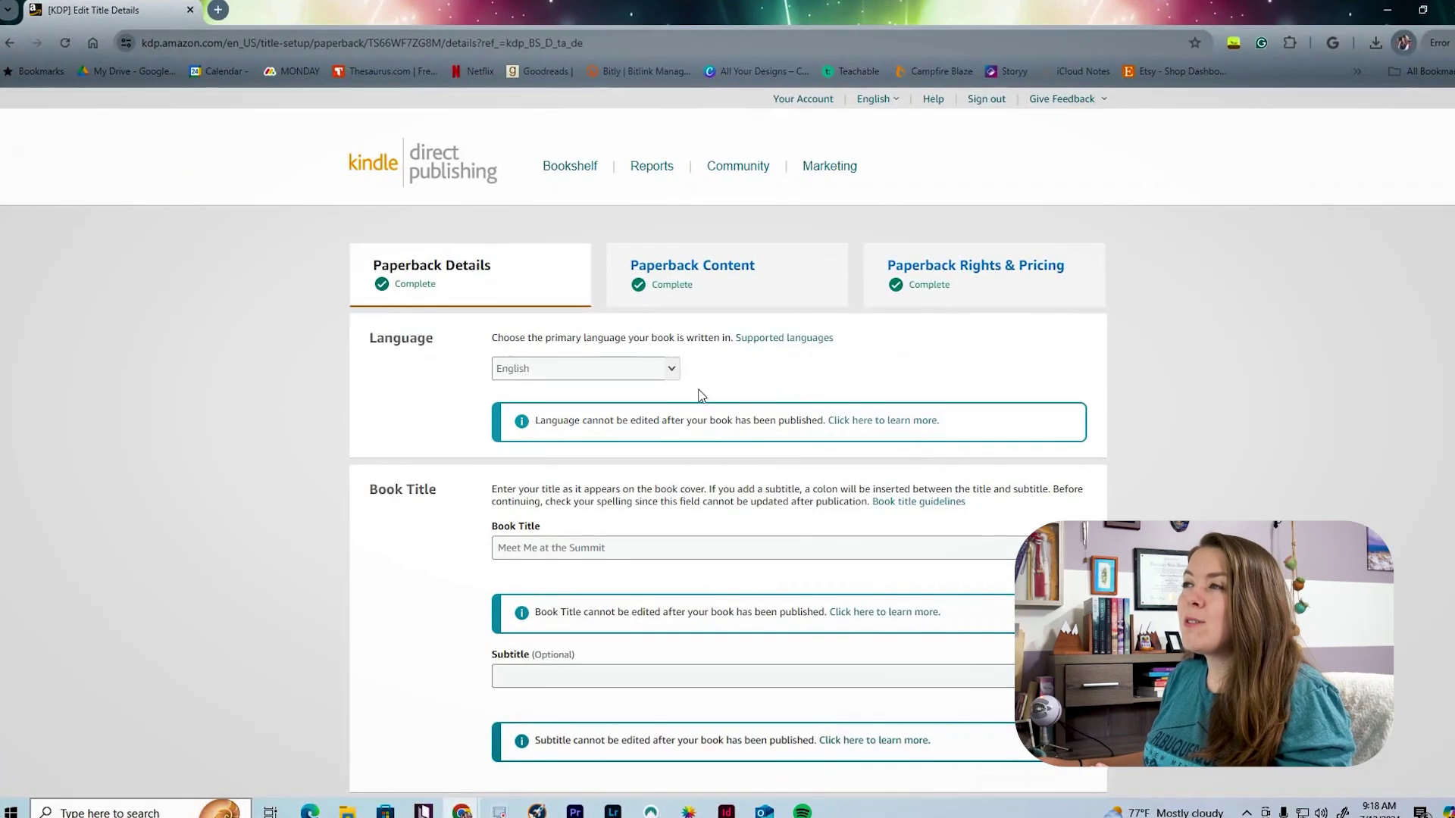
- Review the seven keywords in the KDP paperback details of Meet Me at the Summit
scroll(392, 498, "down", 7)
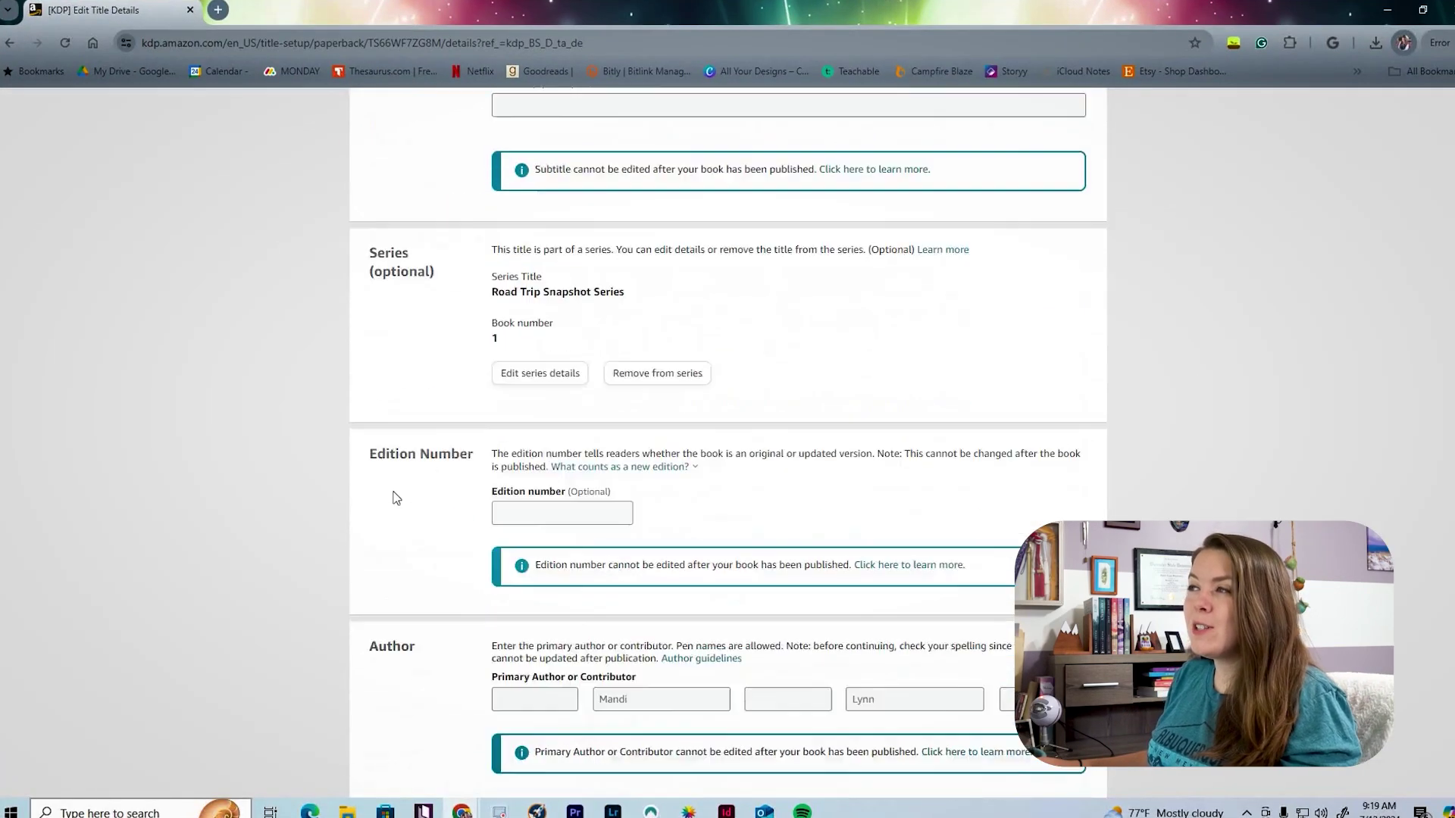
scroll(392, 498, "down", 15)
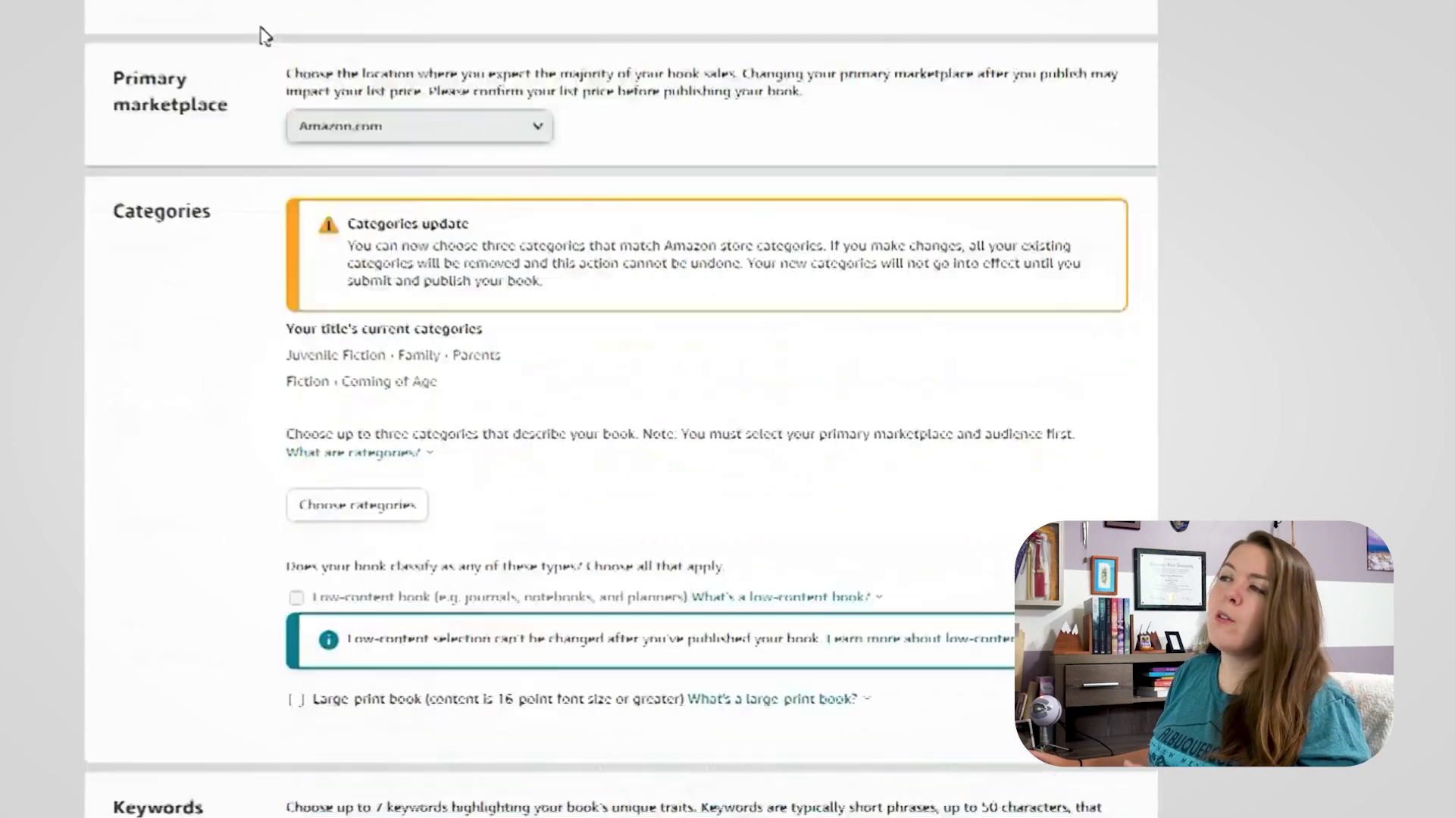
scroll(265, 36, "down", 8)
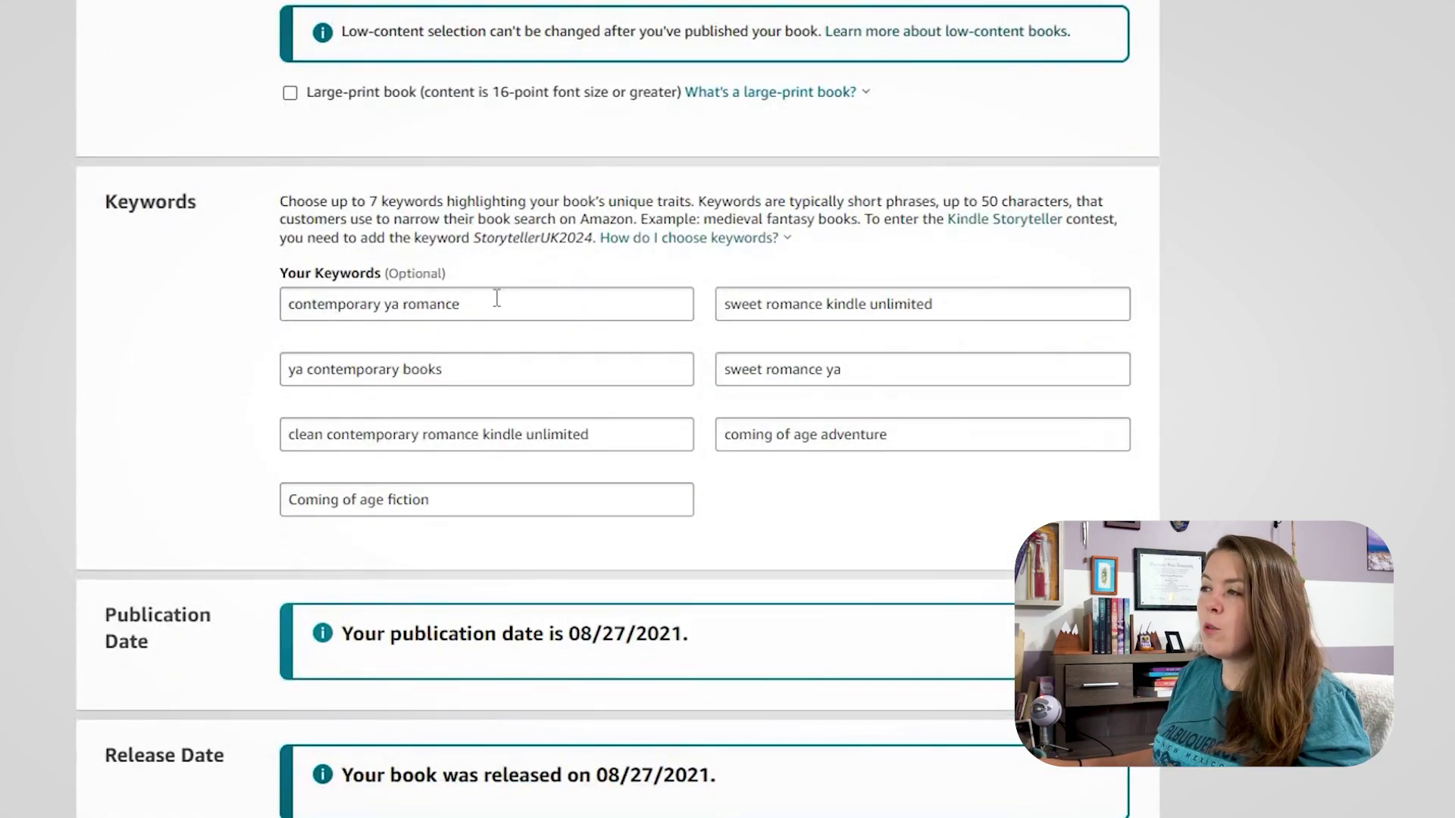
left_click(561, 308)
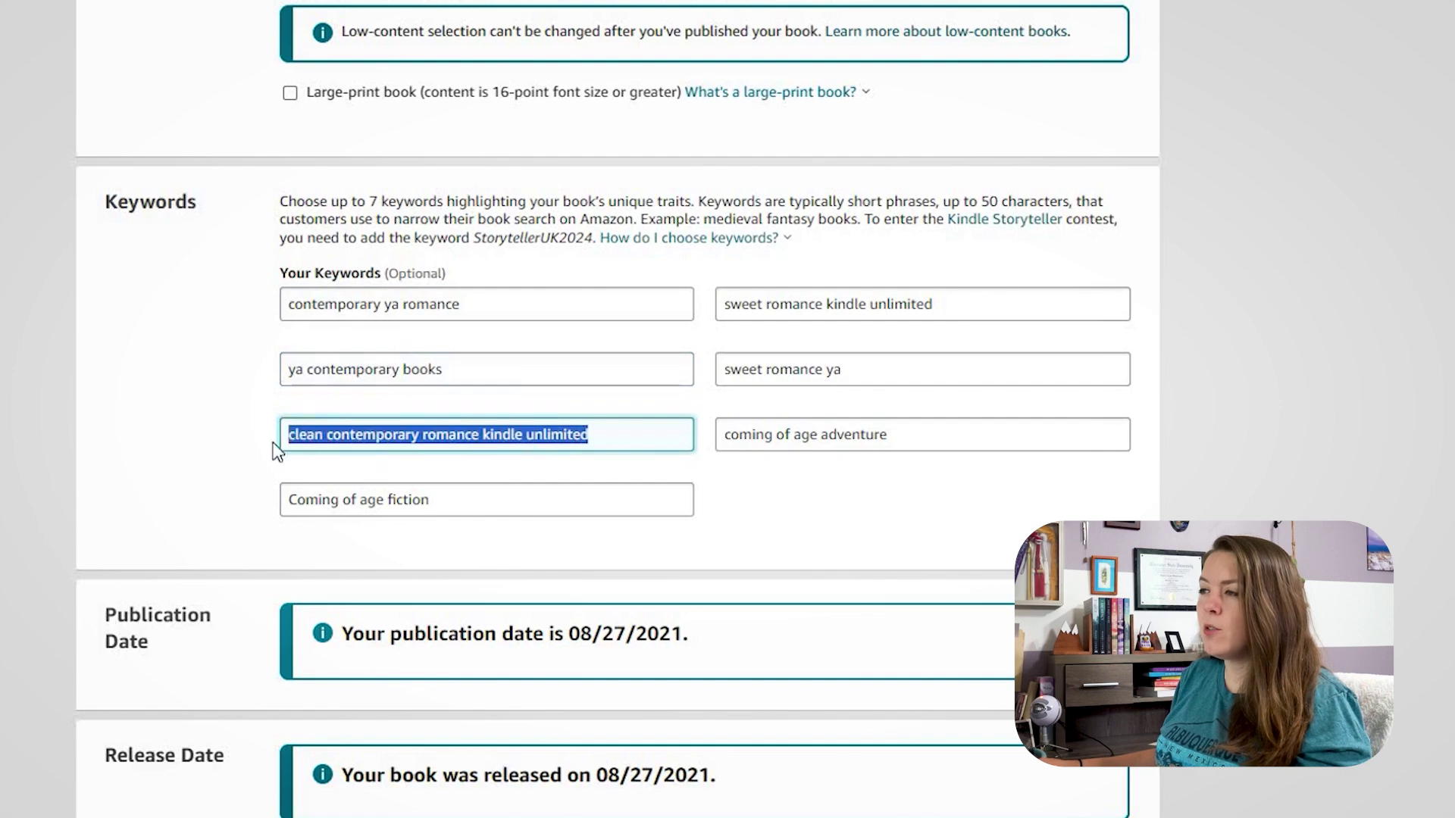
left_click(422, 499)
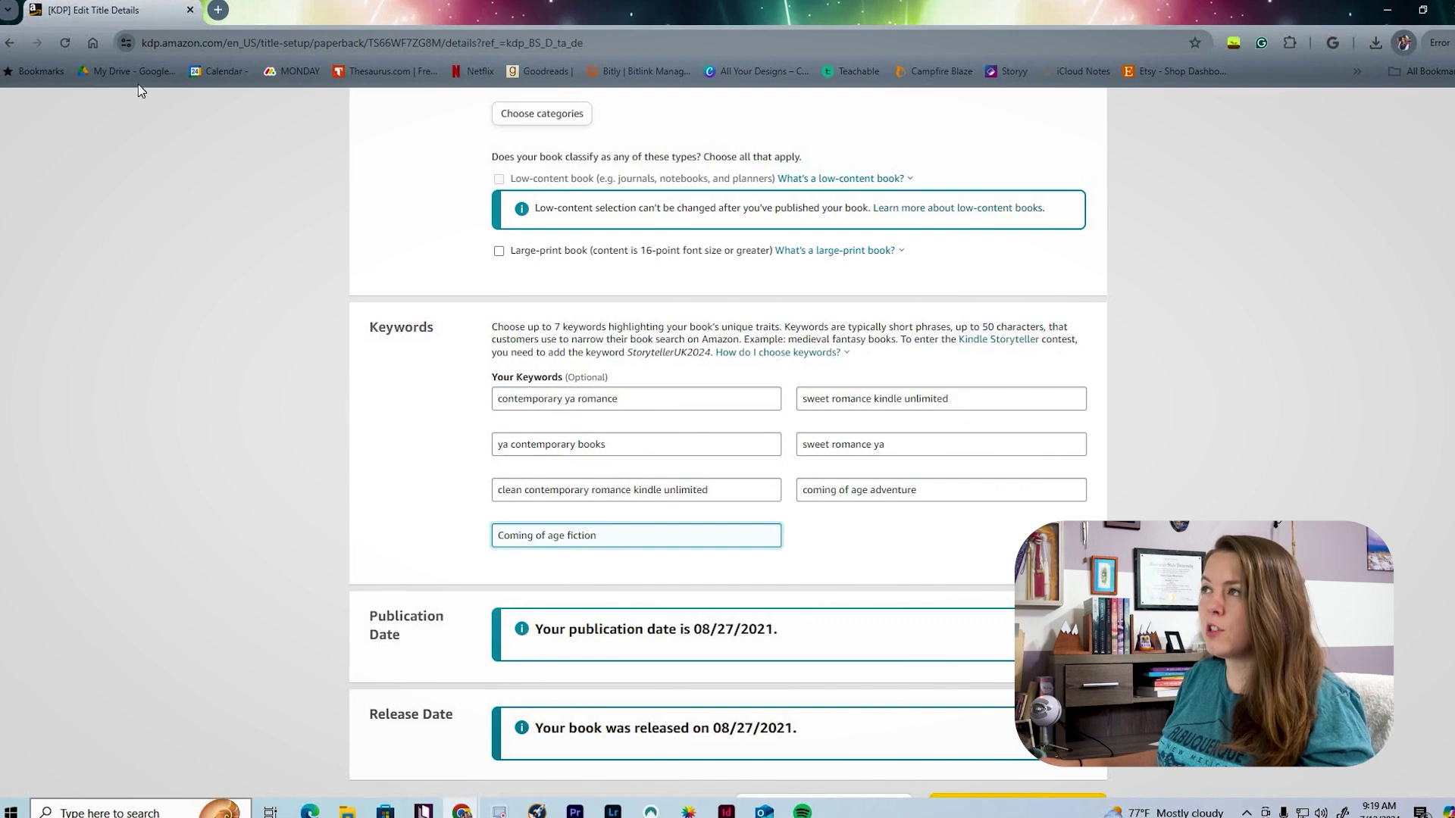
- Copy the seven KDP eBook keywords, from 'contemporary ya romance' to 'coming of age adventure', into the AMS keyword Generator and continue to similar books
left_click(1423, 10)
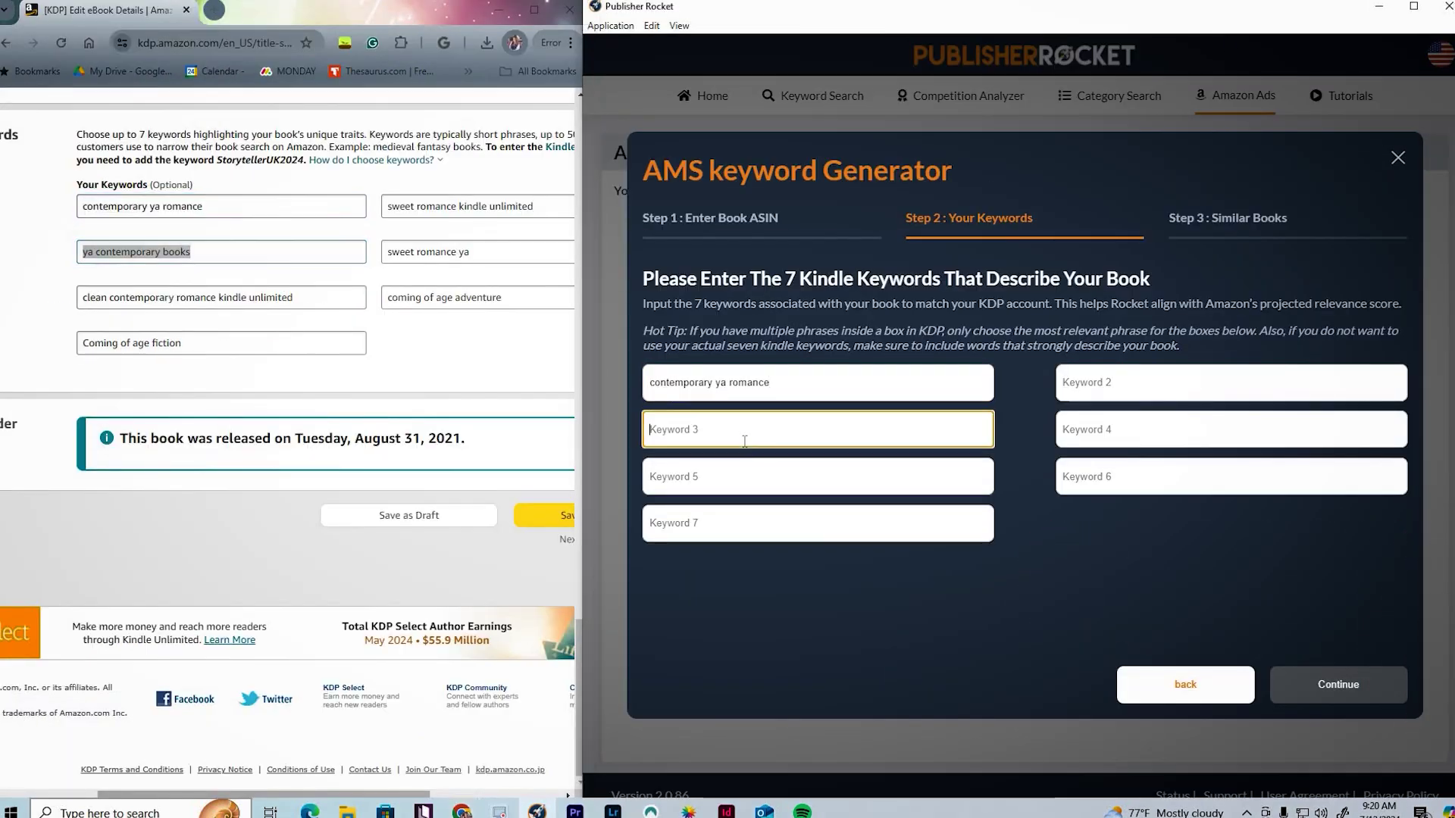
triple_click(220, 297)
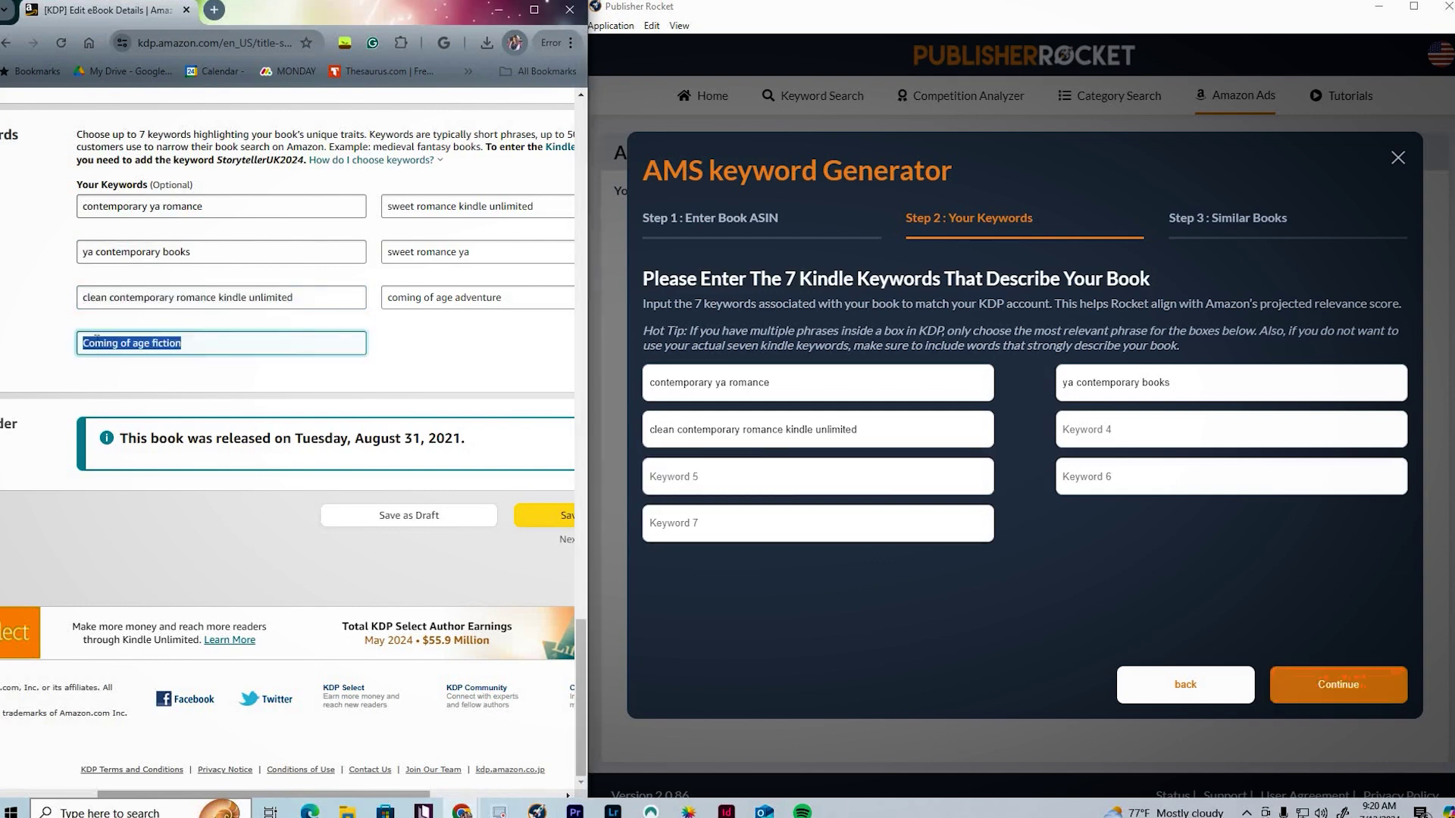
triple_click(521, 212)
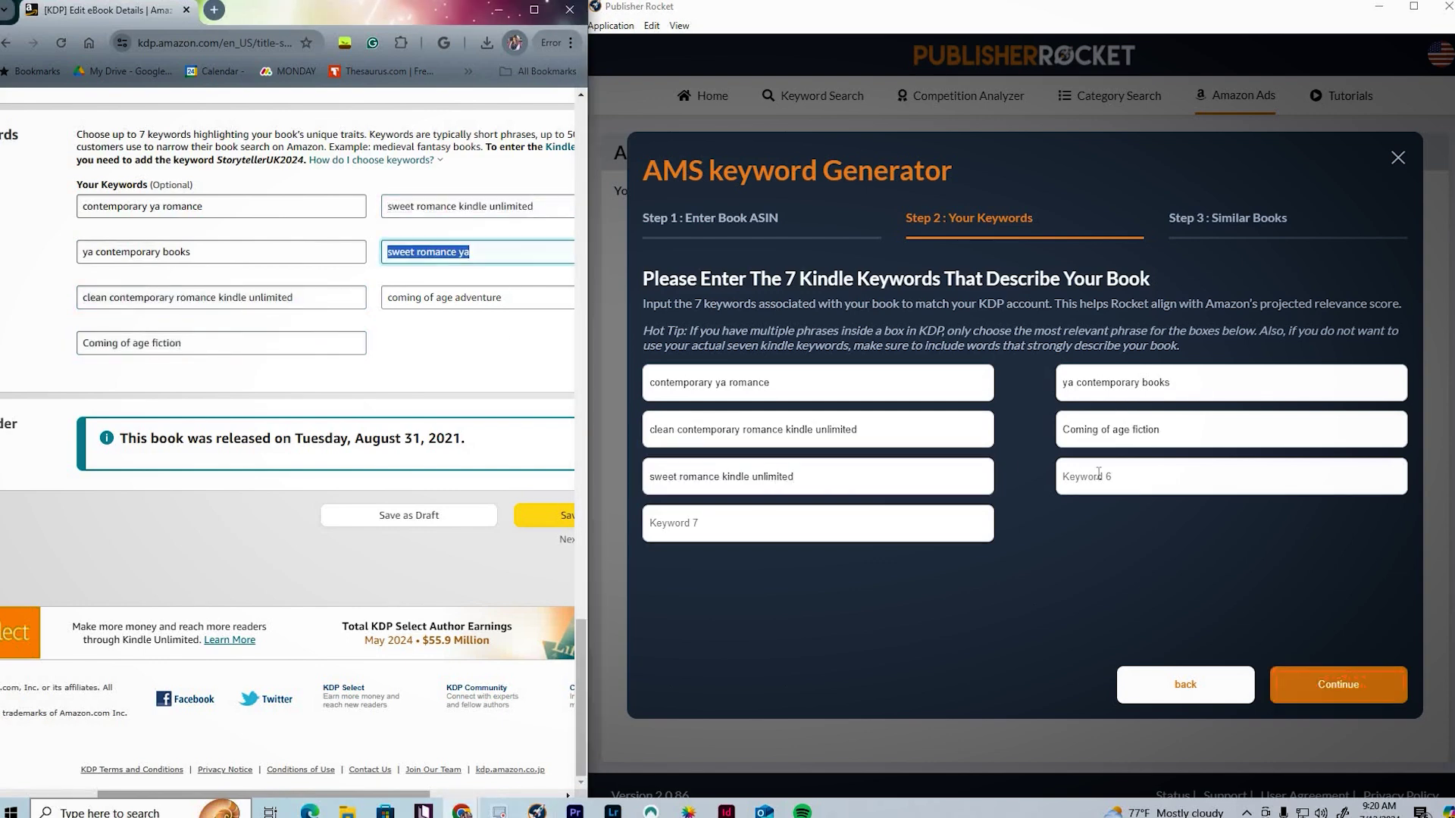
triple_click(477, 297)
left_click(817, 523)
type("coming of age adventure")
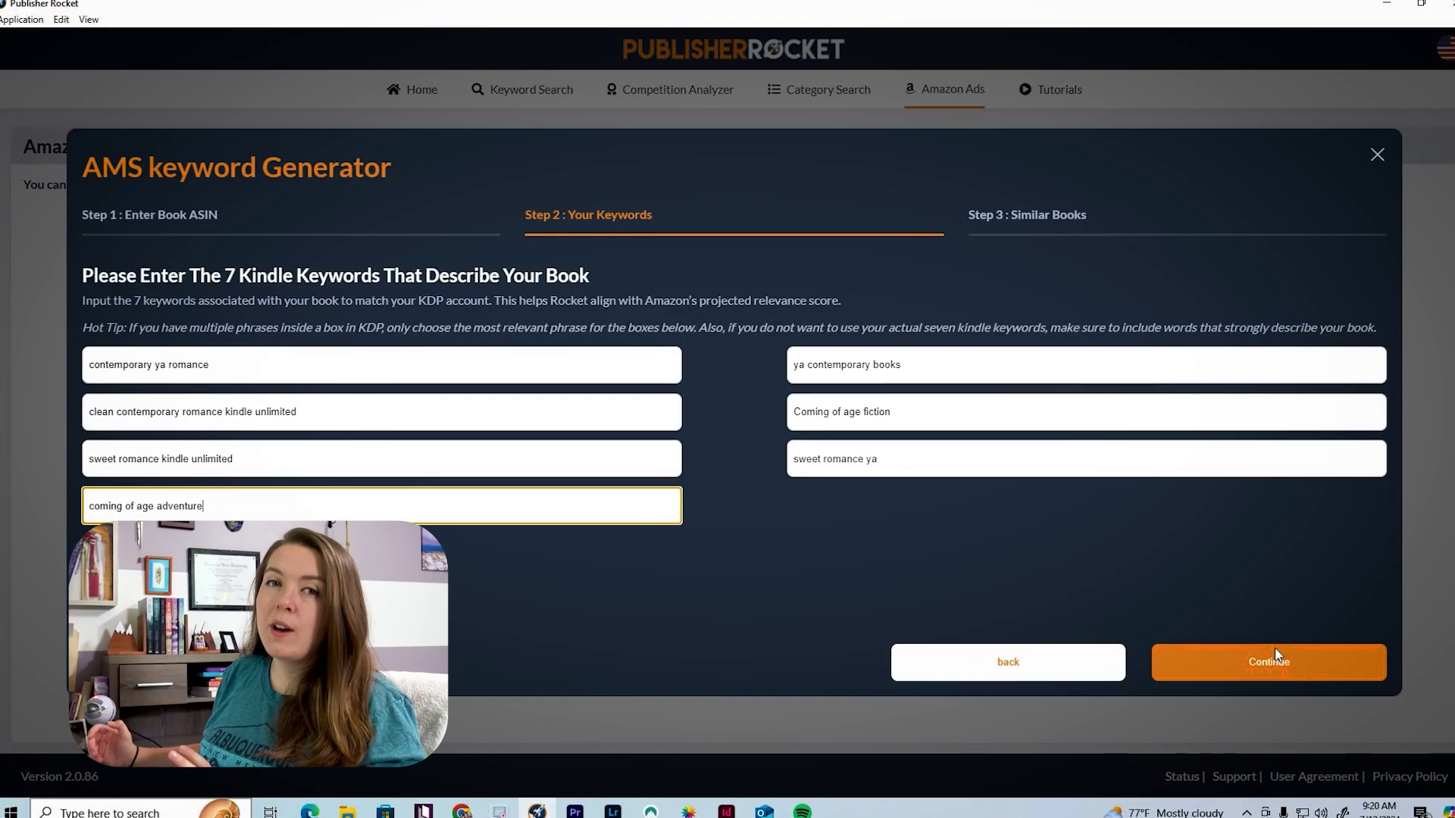
left_click(1288, 665)
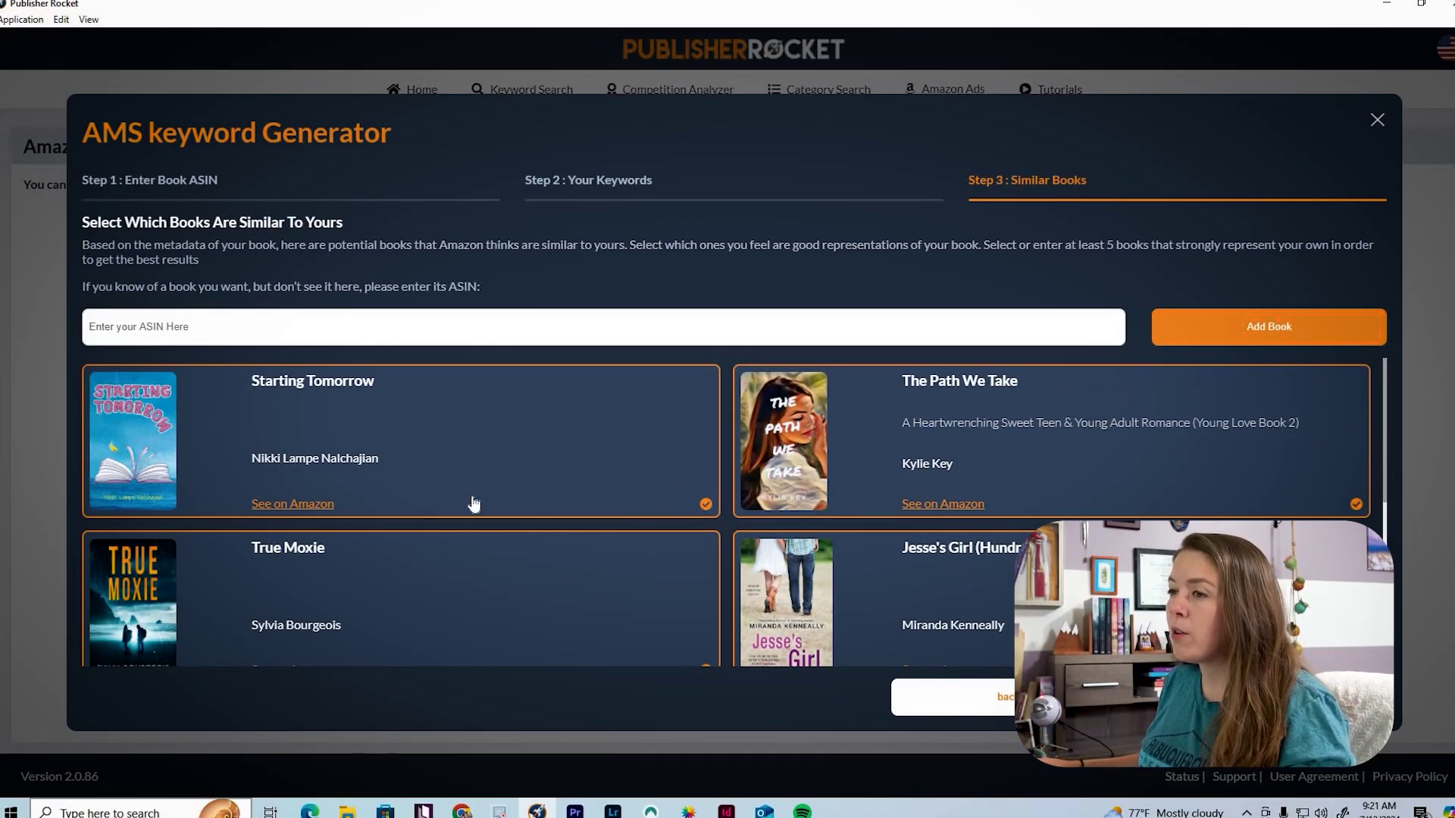
- Deselect Starting Tomorrow and True Moxie from the similar books and review the other suggestions
scroll(473, 504, "down", 3)
scroll(725, 602, "up", 2)
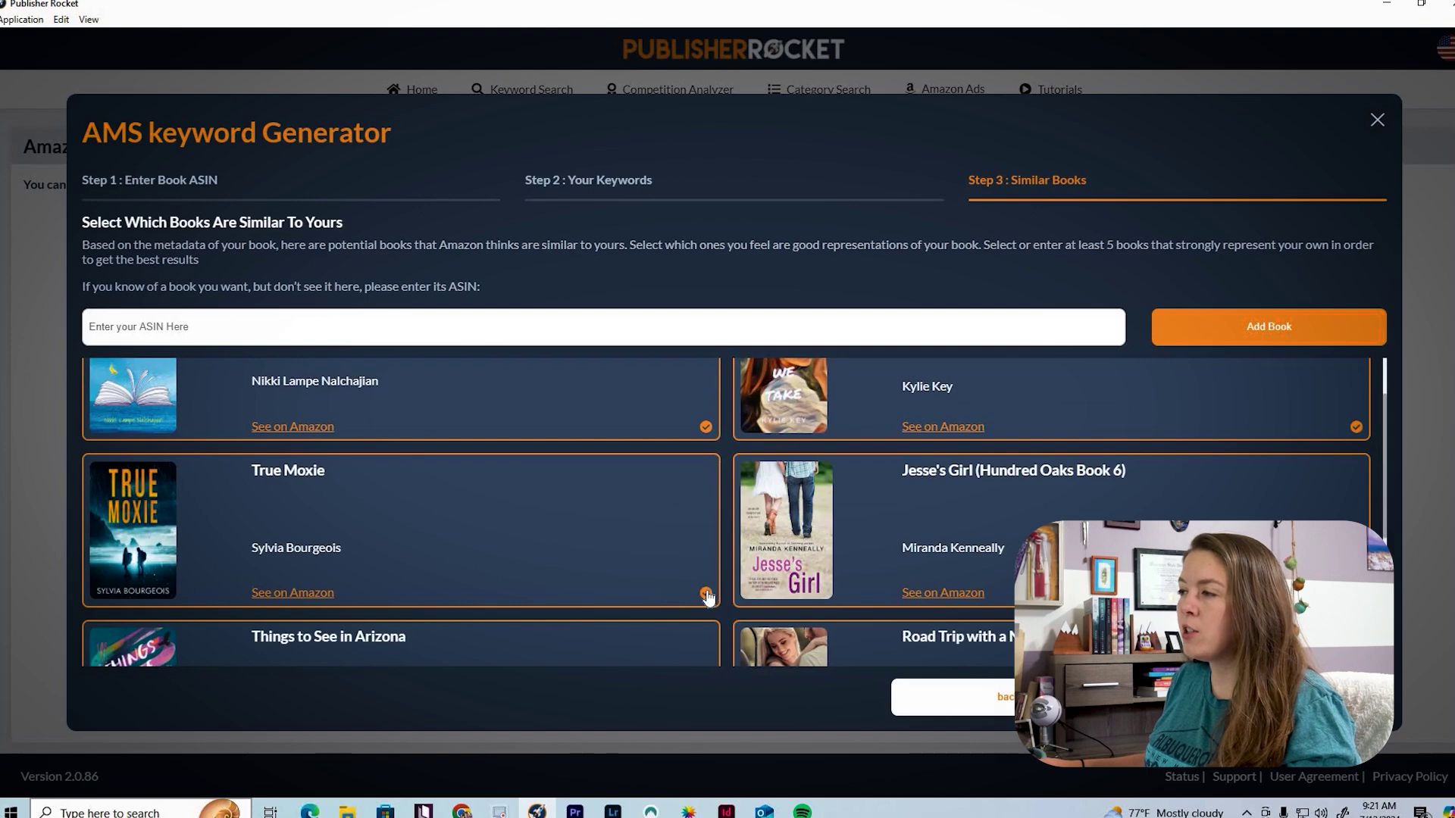
scroll(635, 538, "down", 2)
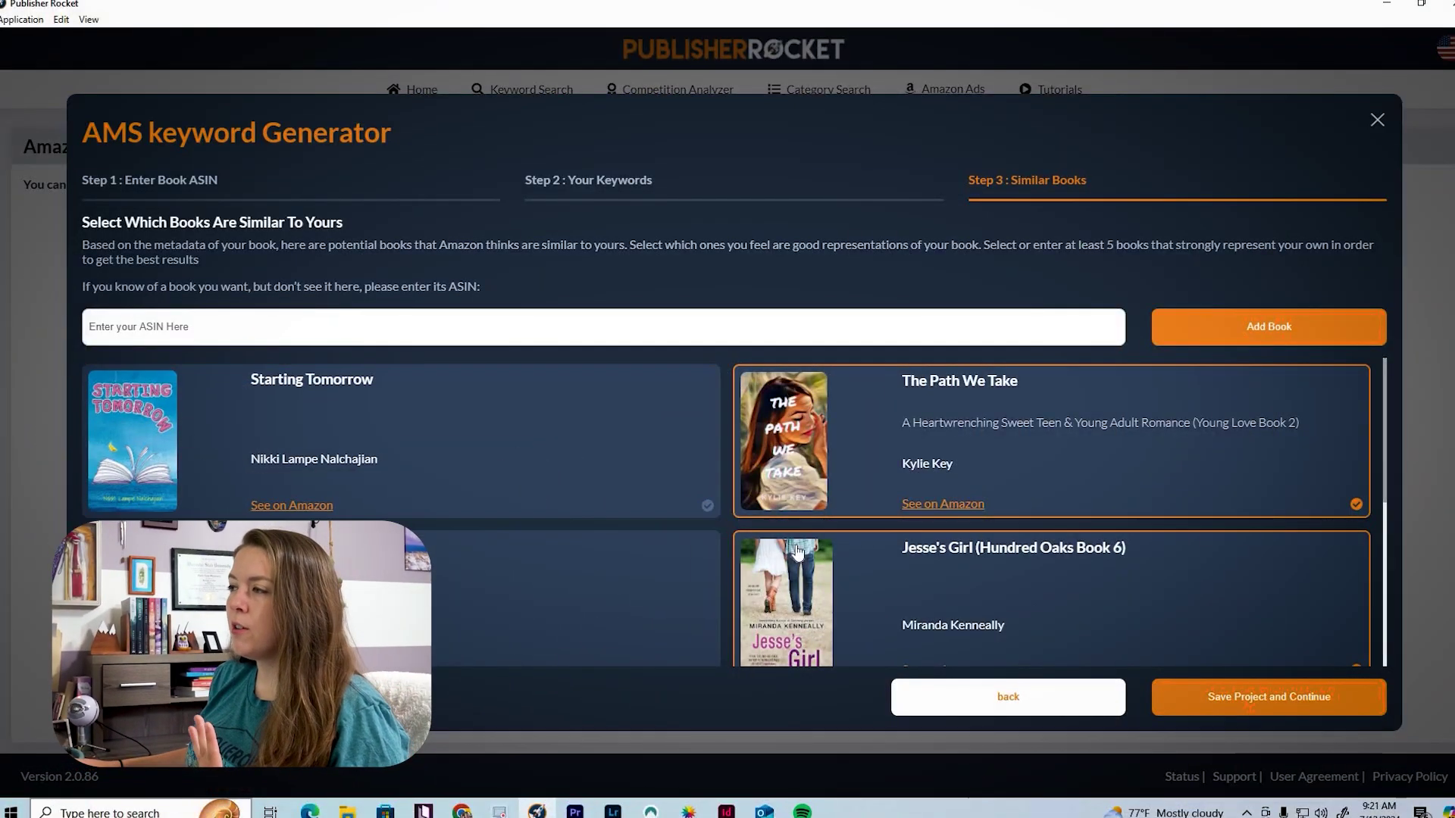
scroll(927, 595, "down", 3)
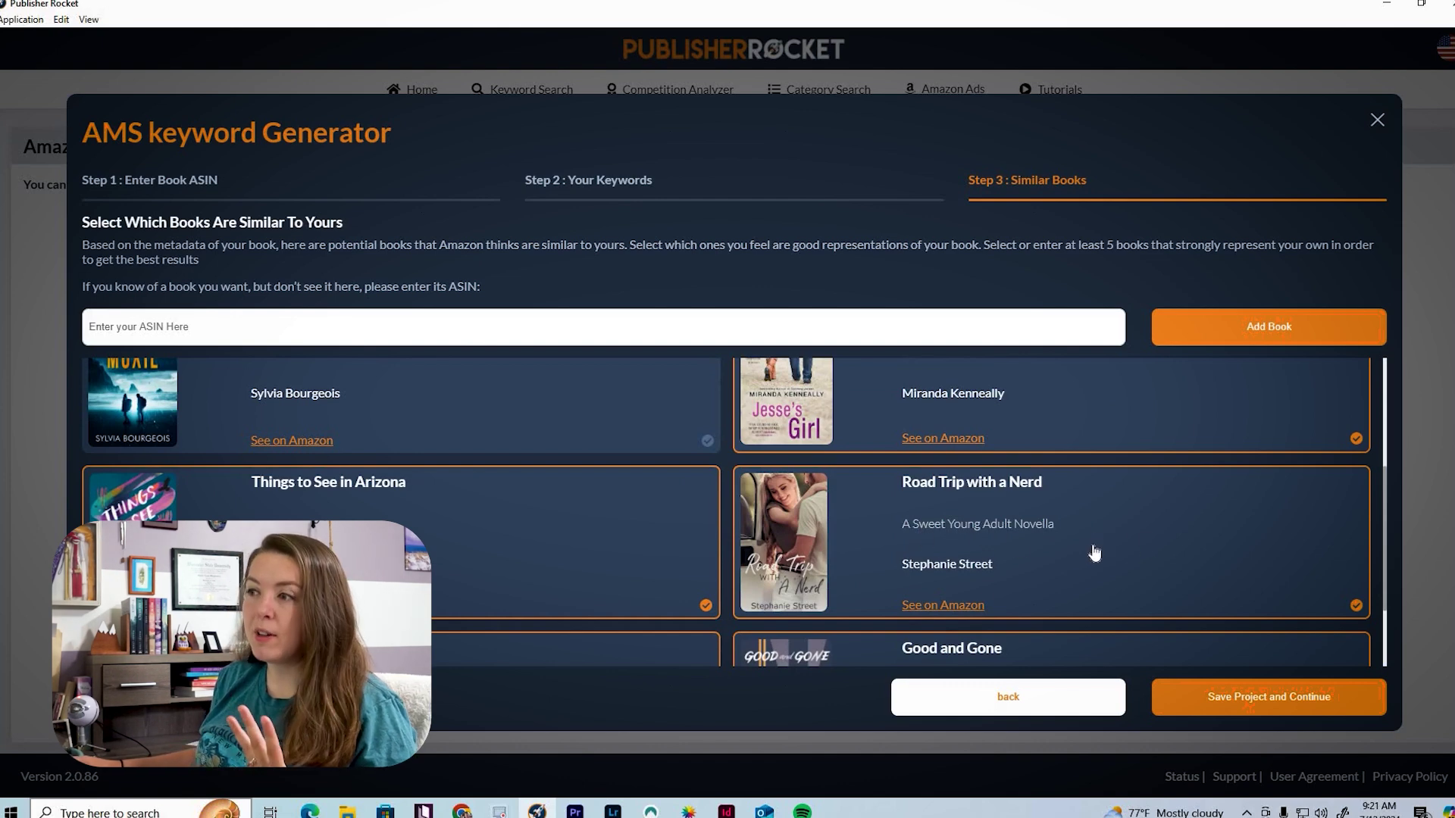
scroll(1093, 552, "down", 2)
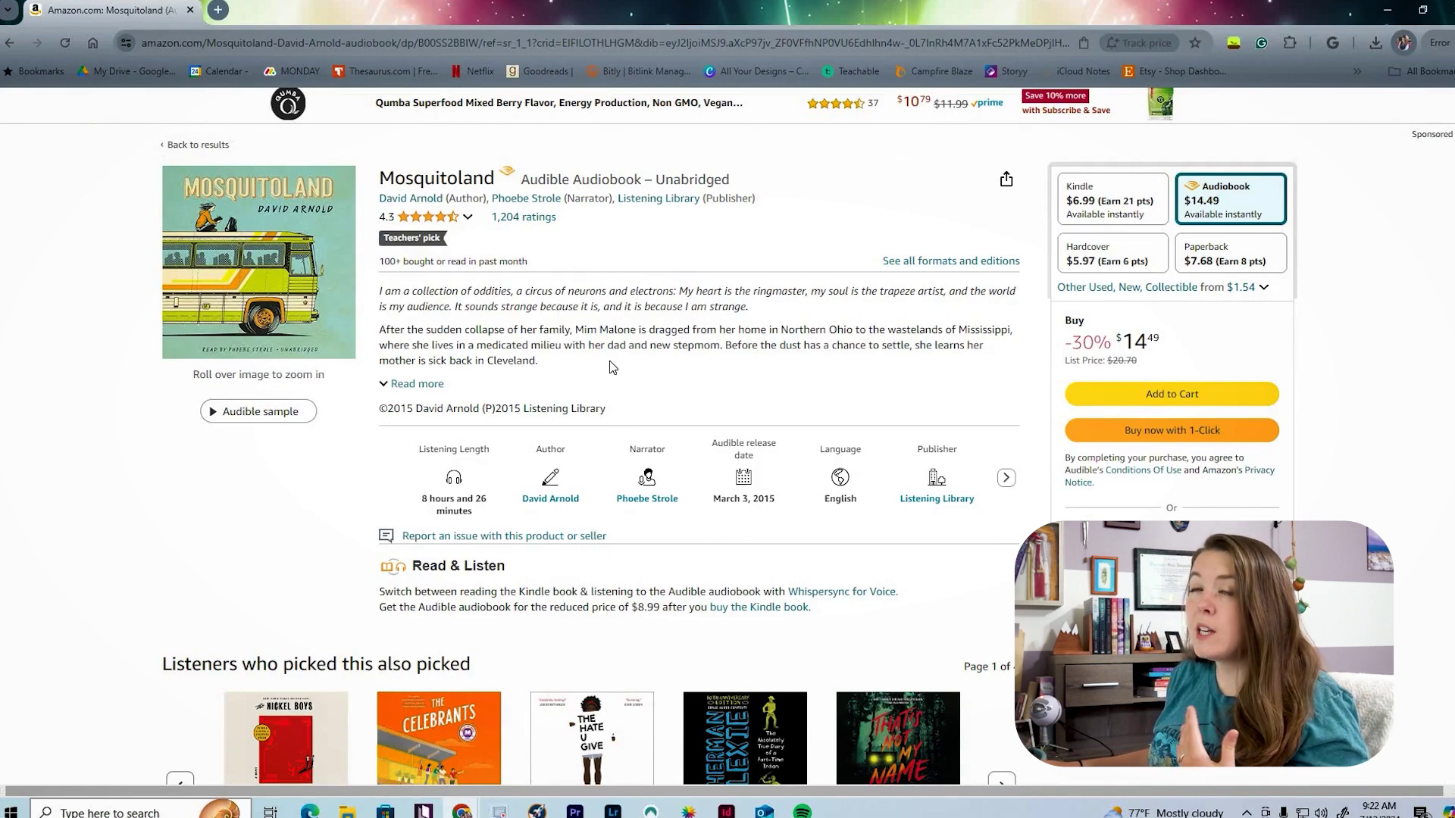
- Add Mosquitoland to the similar books using the ASIN B00SS2BBIW from its Amazon product details, and save the project
scroll(606, 372, "down", 3)
scroll(606, 375, "down", 10)
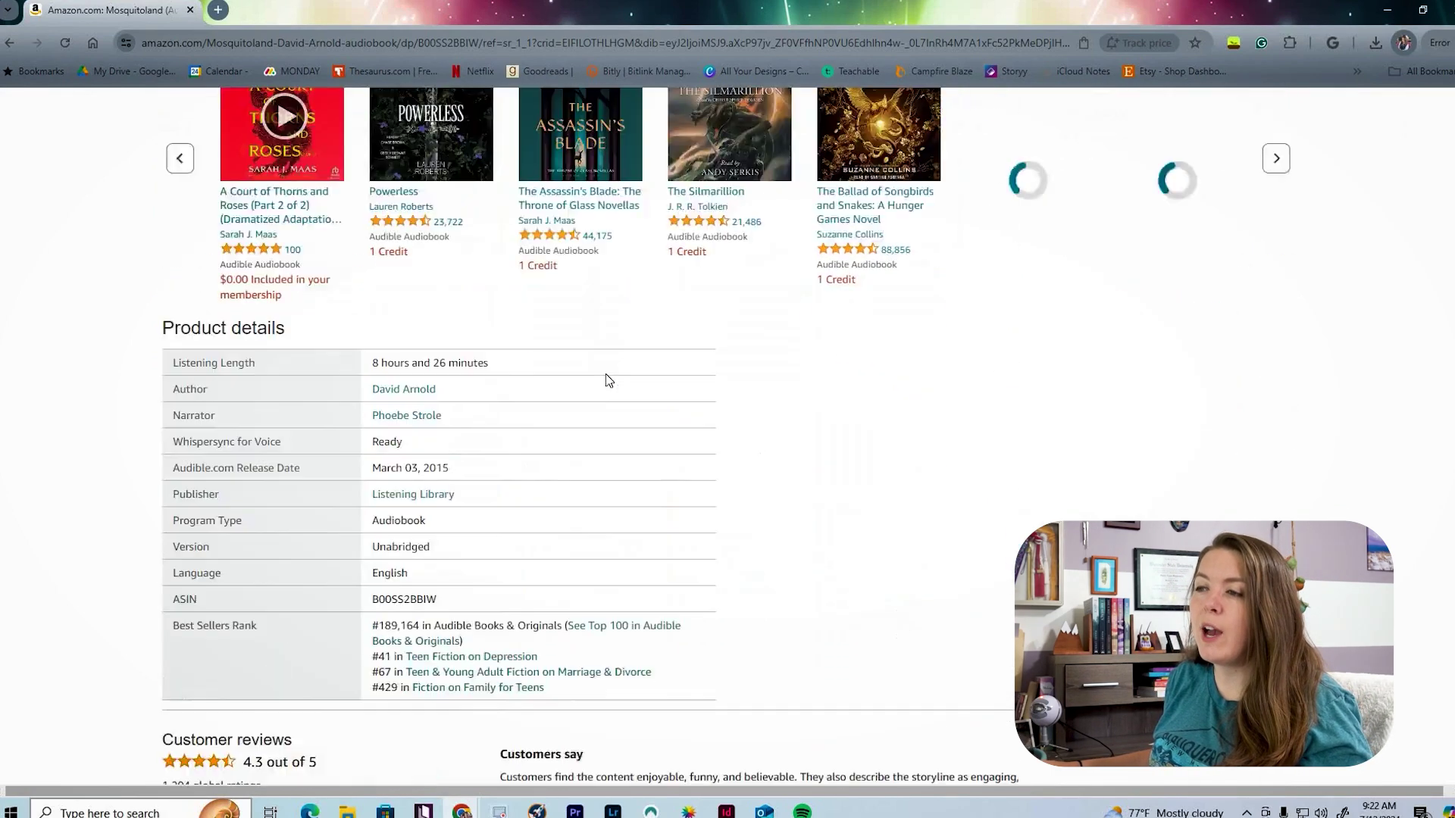
scroll(606, 378, "up", 1)
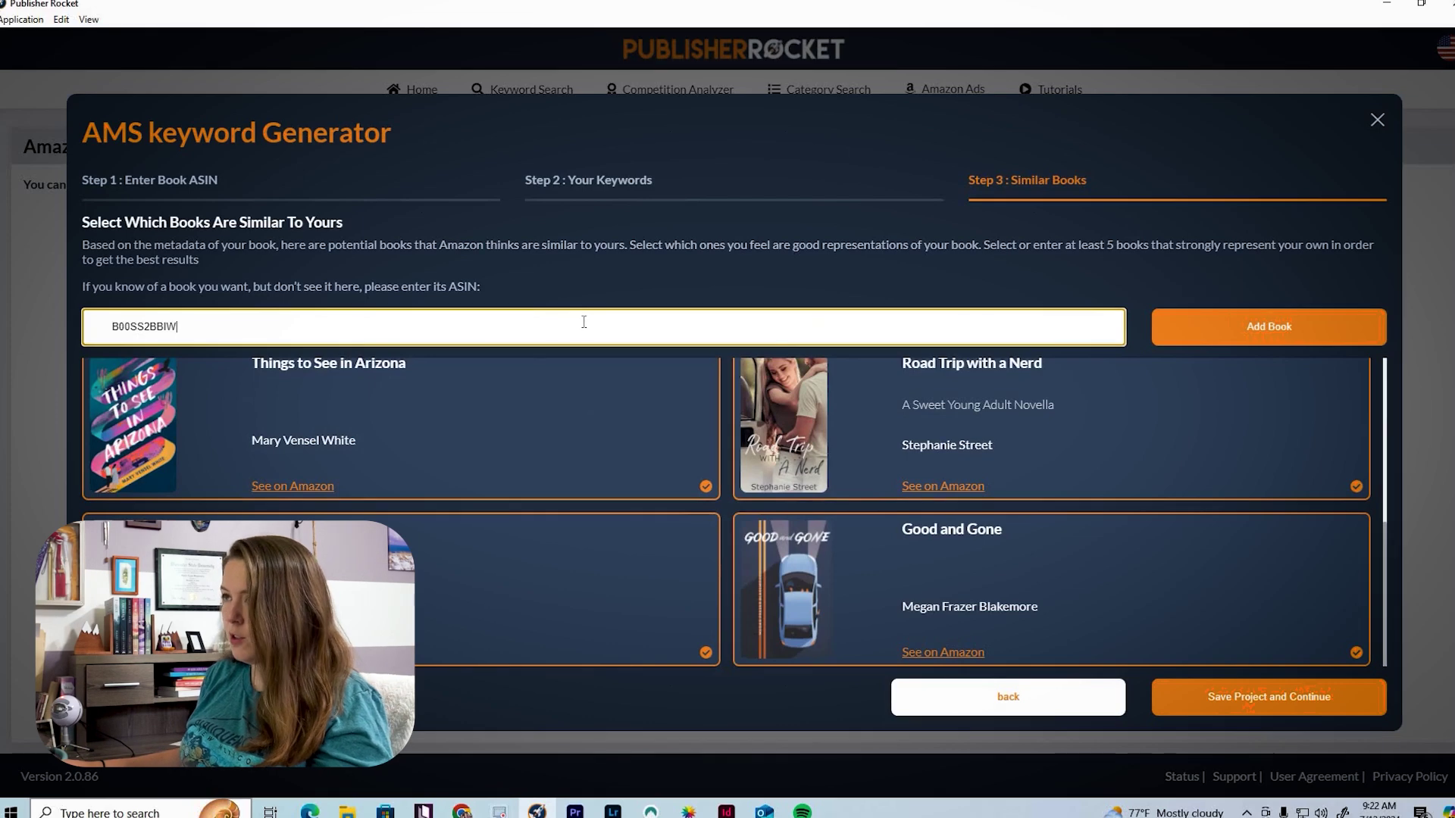
left_click(1262, 327)
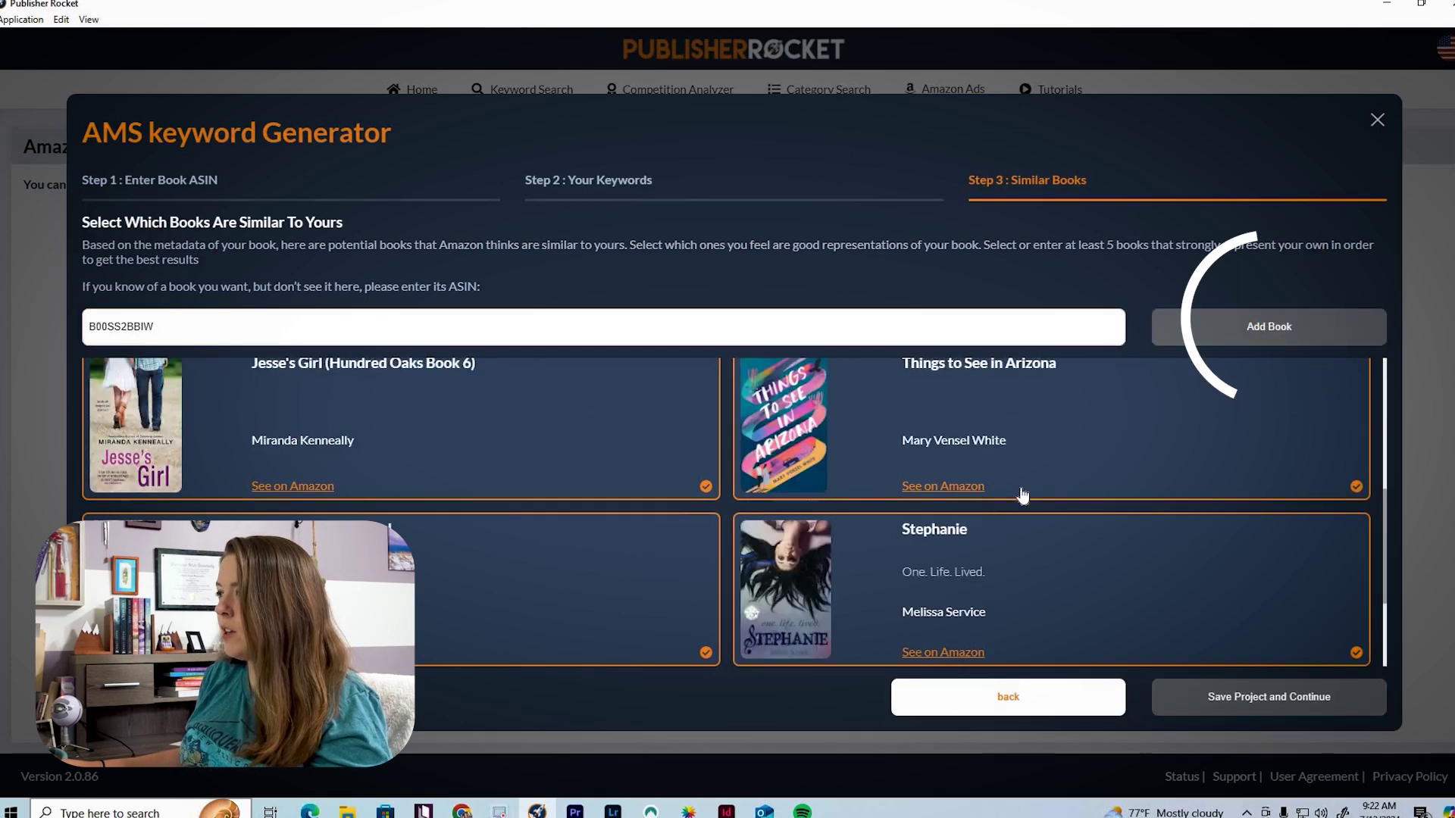
scroll(689, 594, "up", 5)
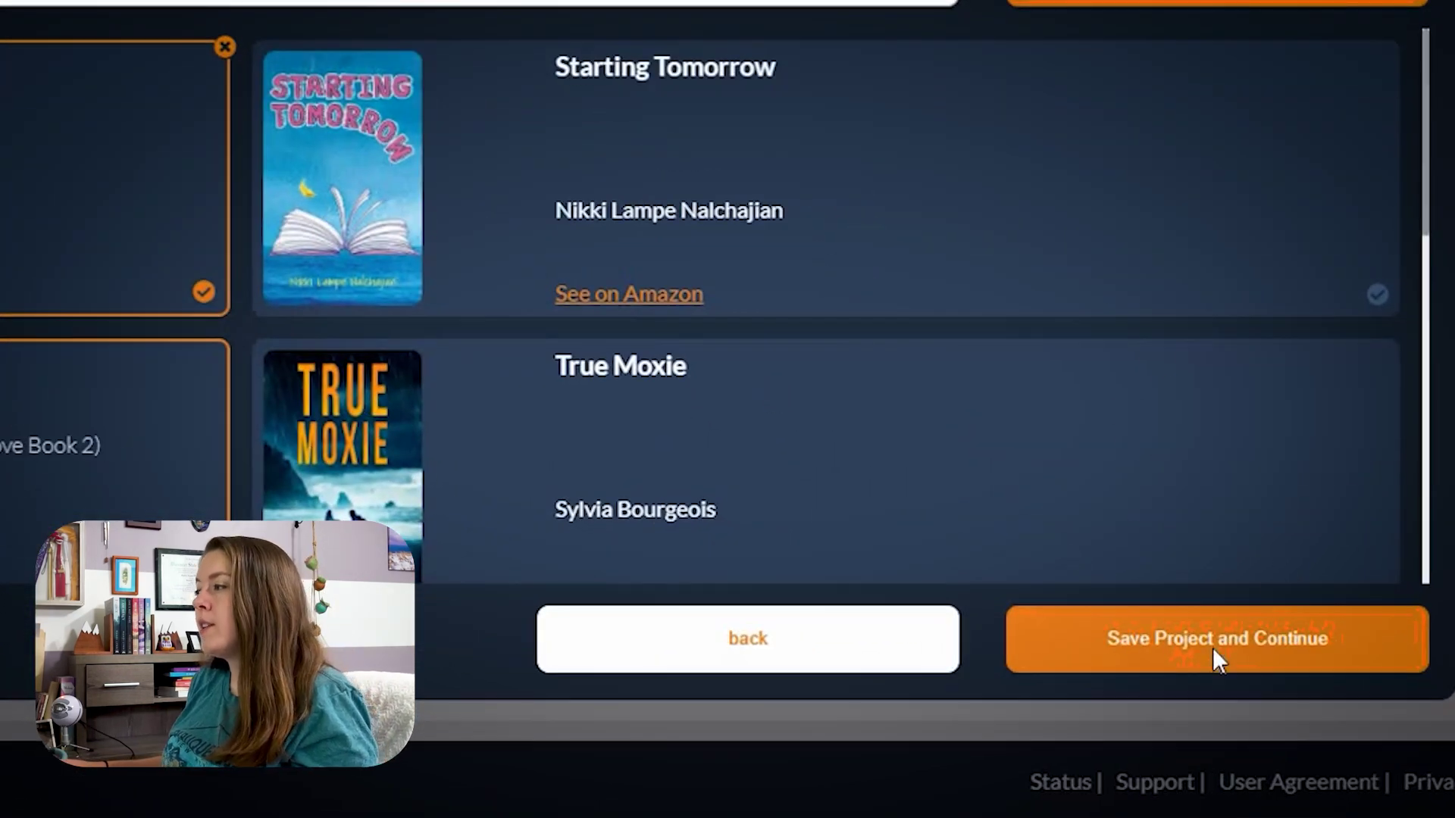
left_click(1213, 649)
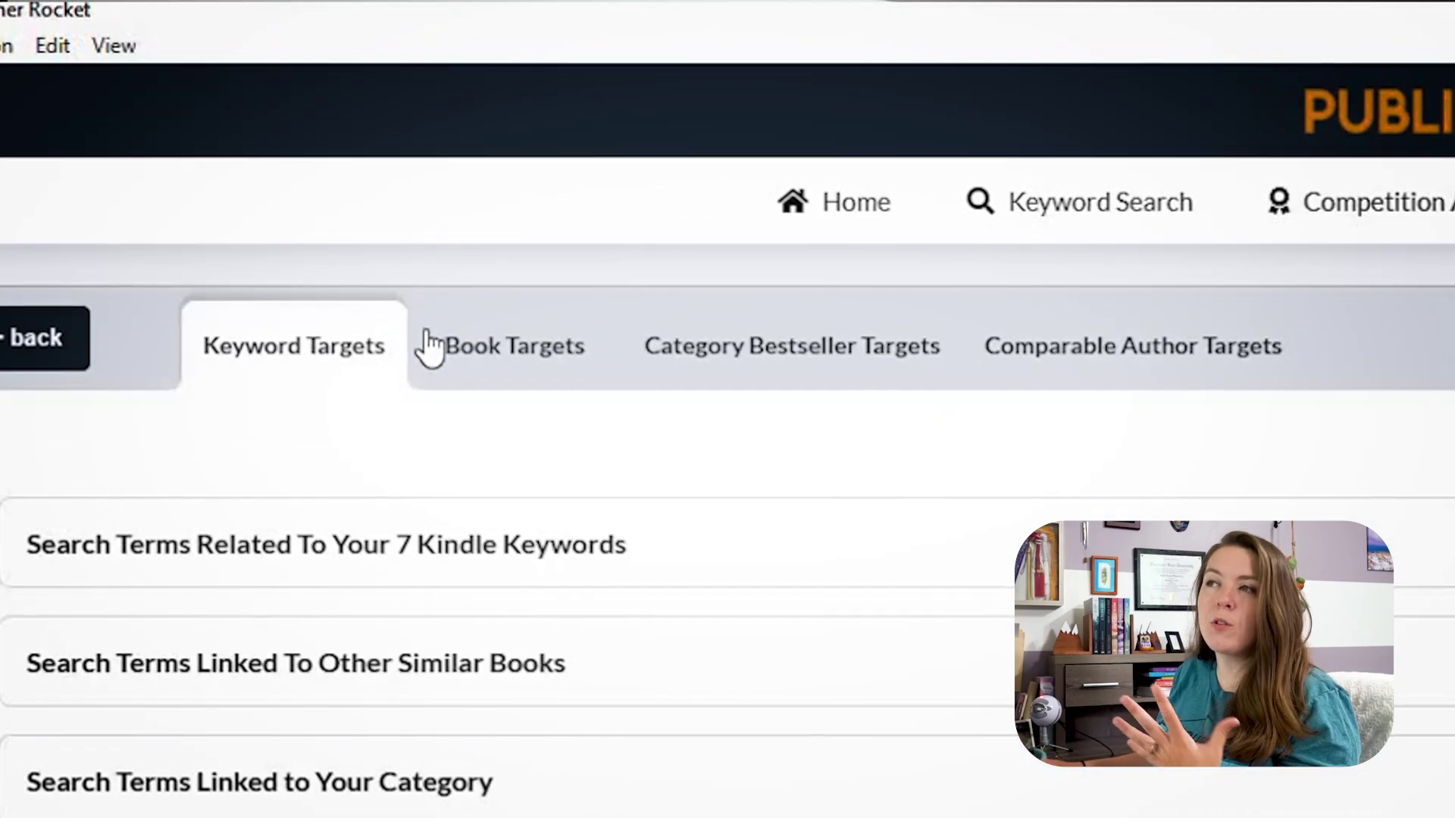
- Look through the project's keyword, book, category bestseller and comparable author targets
left_click(219, 152)
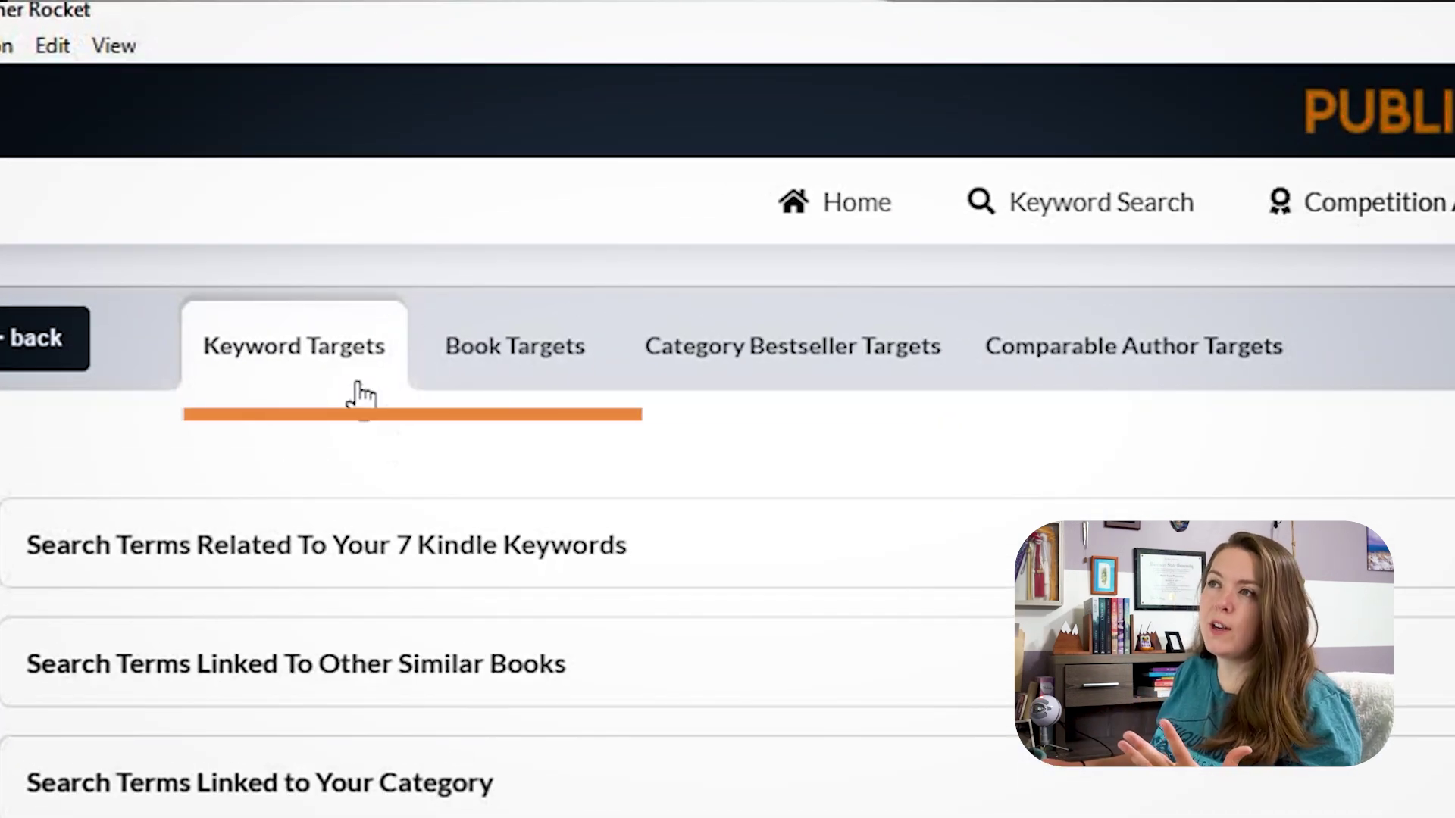
left_click(521, 363)
left_click(821, 373)
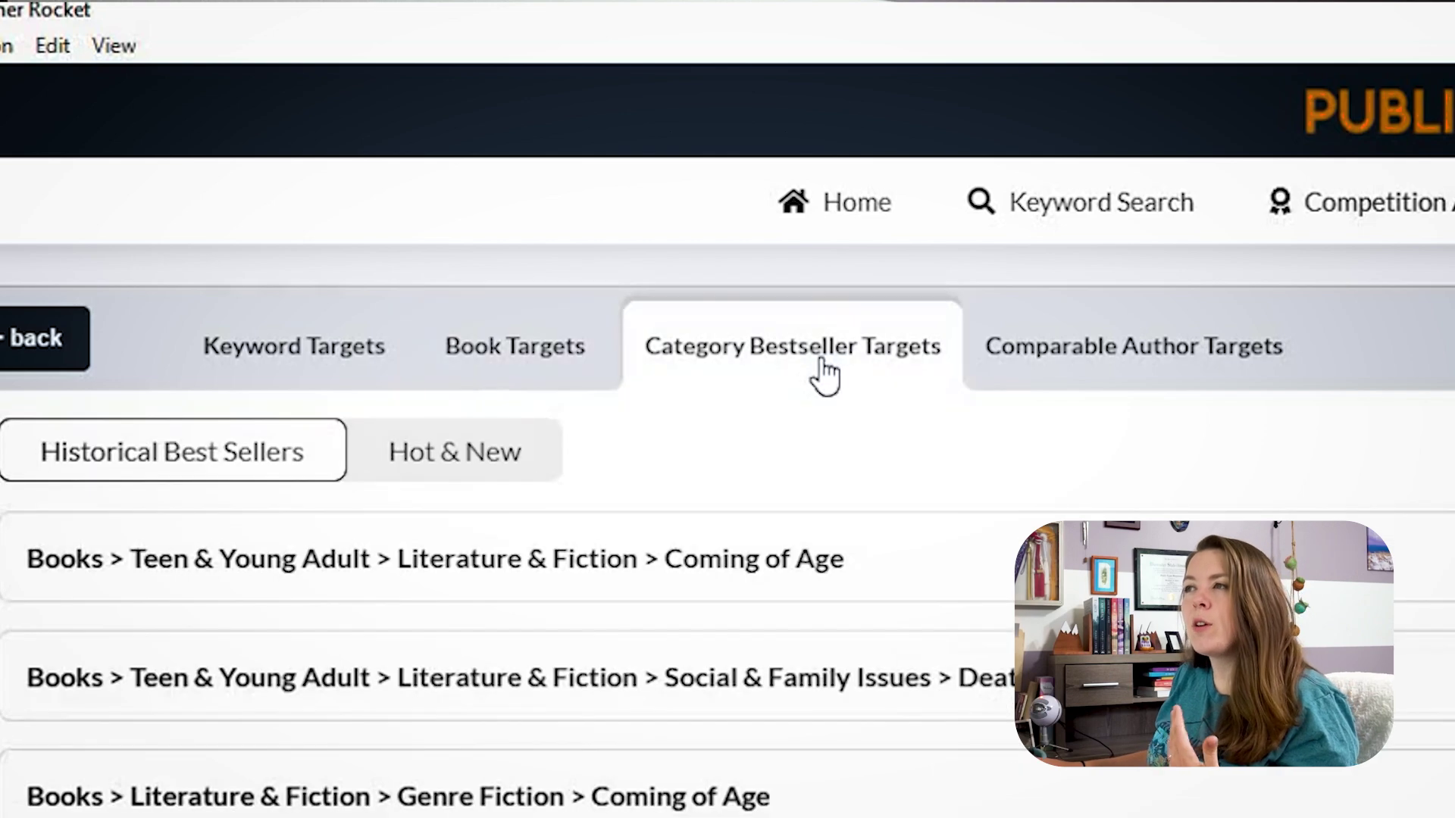
left_click(1190, 373)
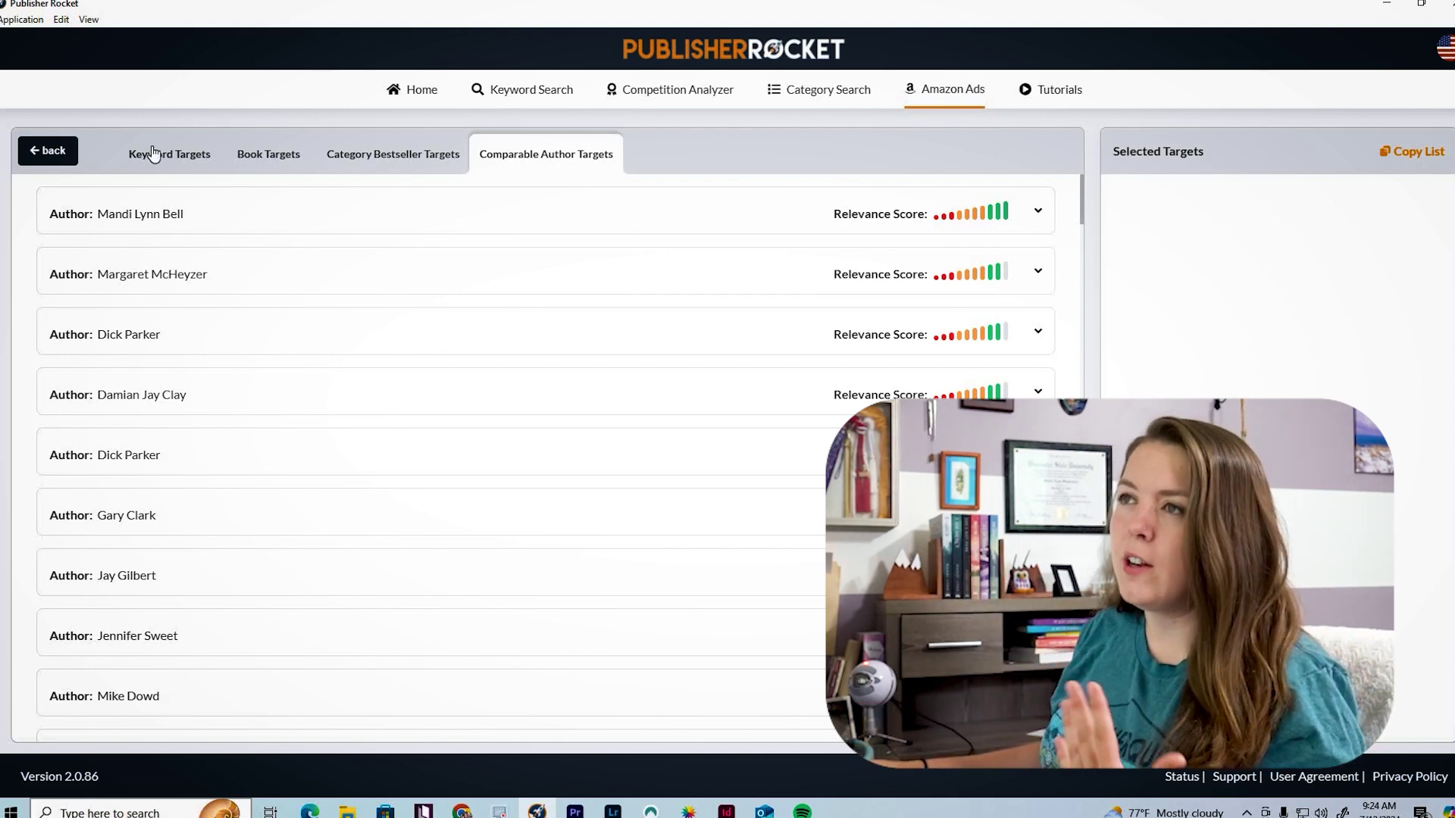
- Select 'mental health ya', 'ya books about depression', 'books about mental health stigma for teens' and 'ya mental health' from the search terms related to Kindle keywords
left_click(187, 157)
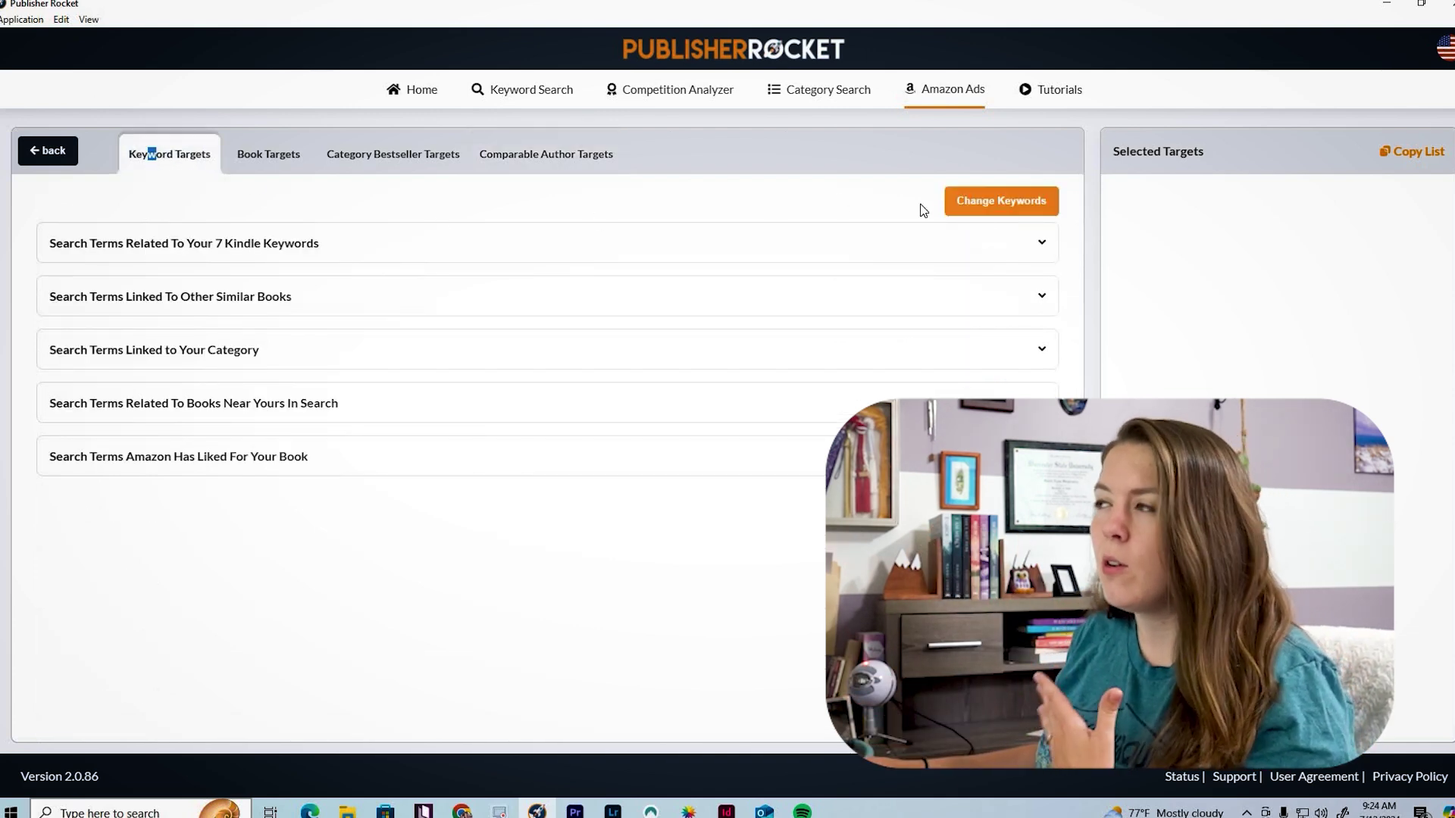
left_click(384, 243)
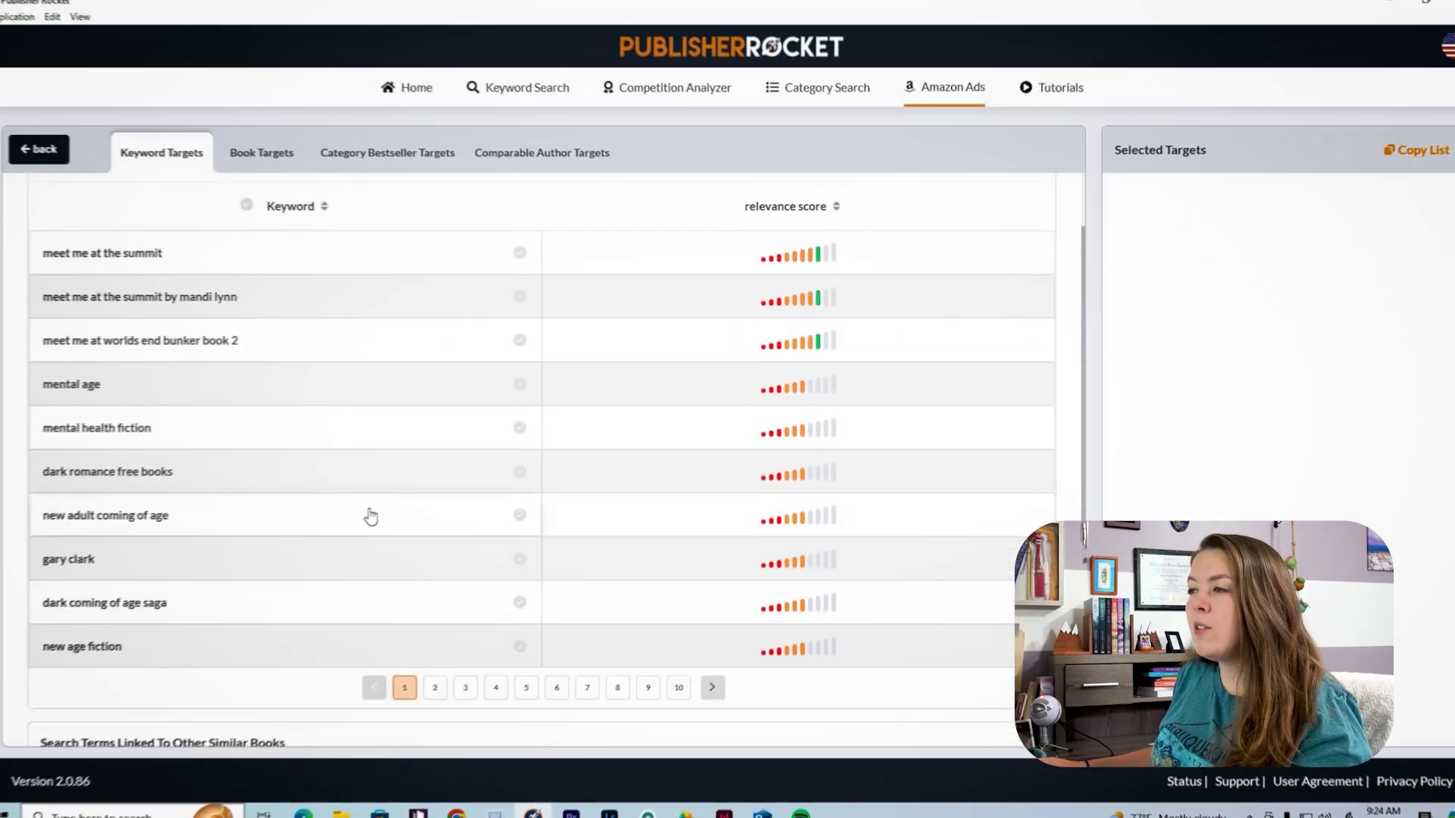
scroll(461, 531, "down", 1)
left_click(440, 609)
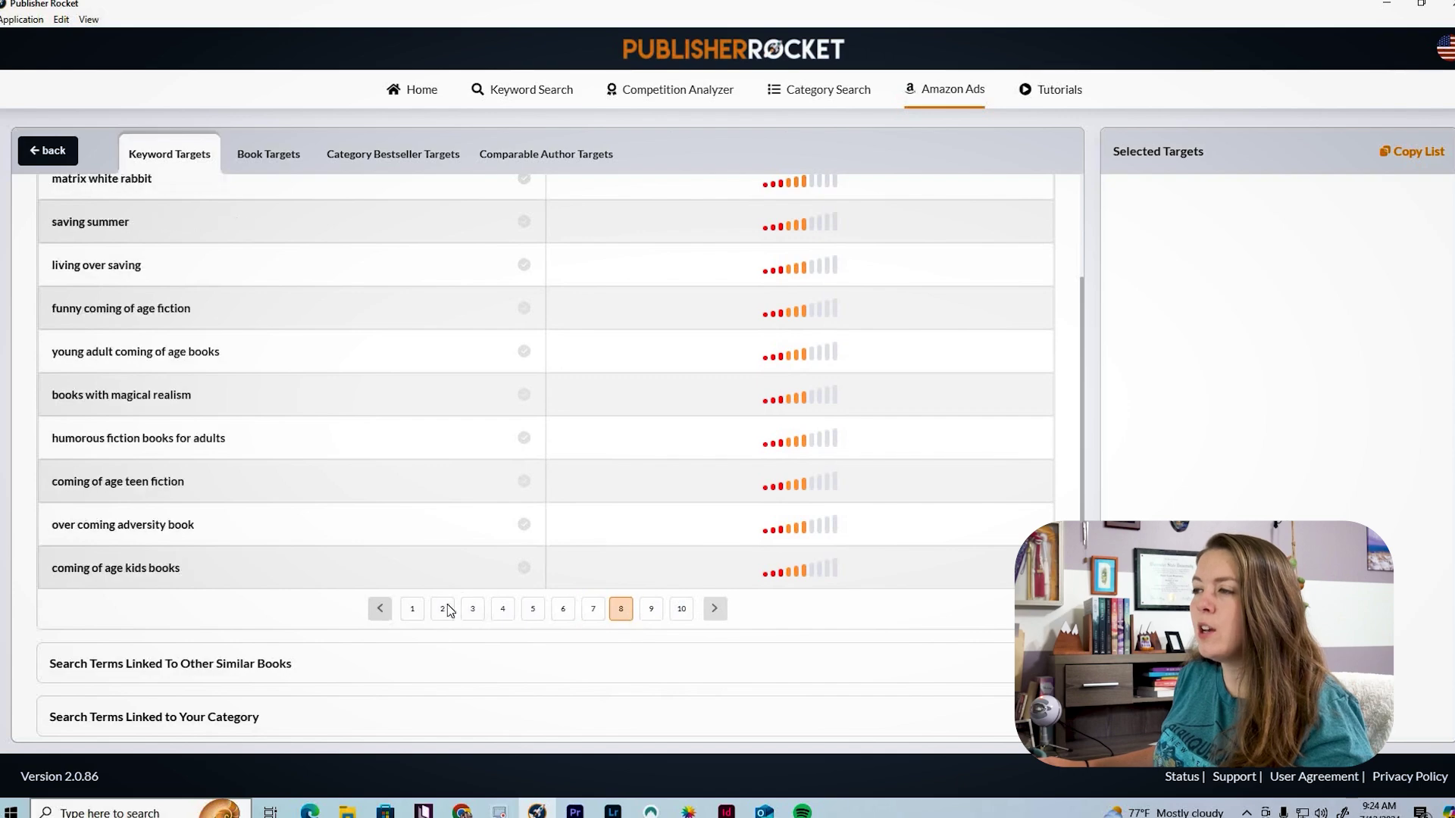
scroll(496, 535, "up", 2)
scroll(503, 513, "down", 2)
scroll(439, 470, "up", 2)
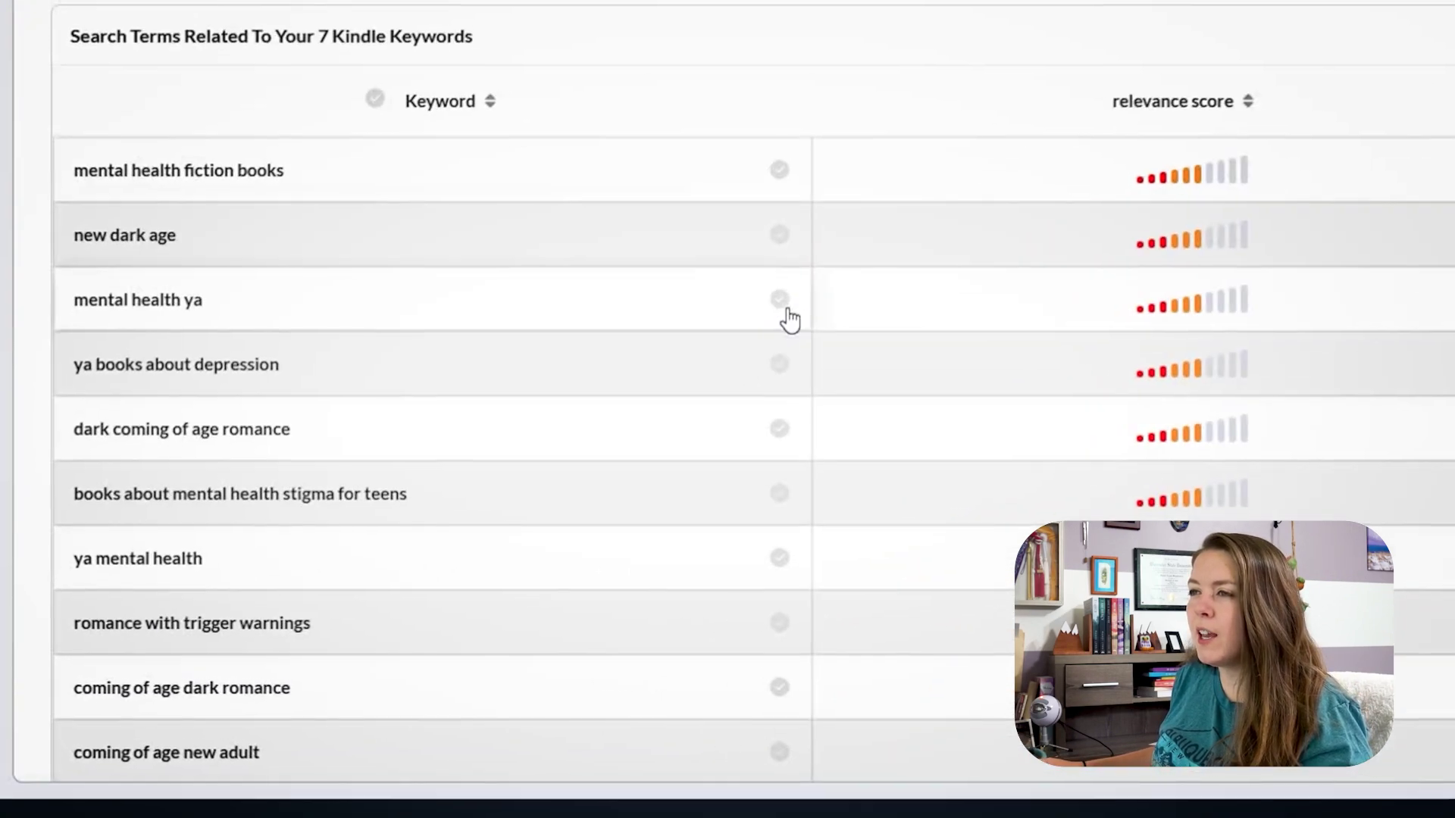
left_click(526, 429)
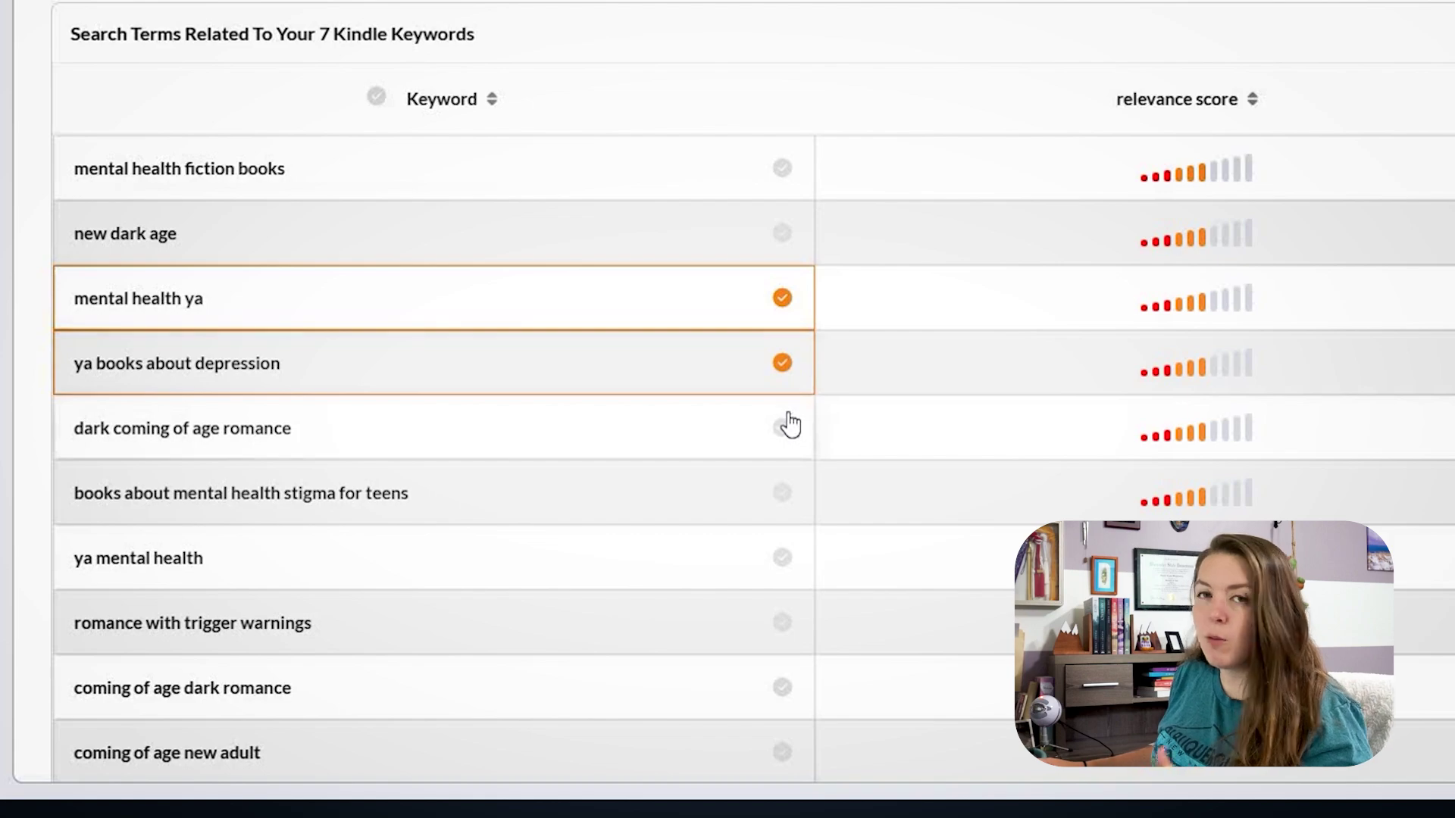
left_click(785, 503)
left_click(782, 558)
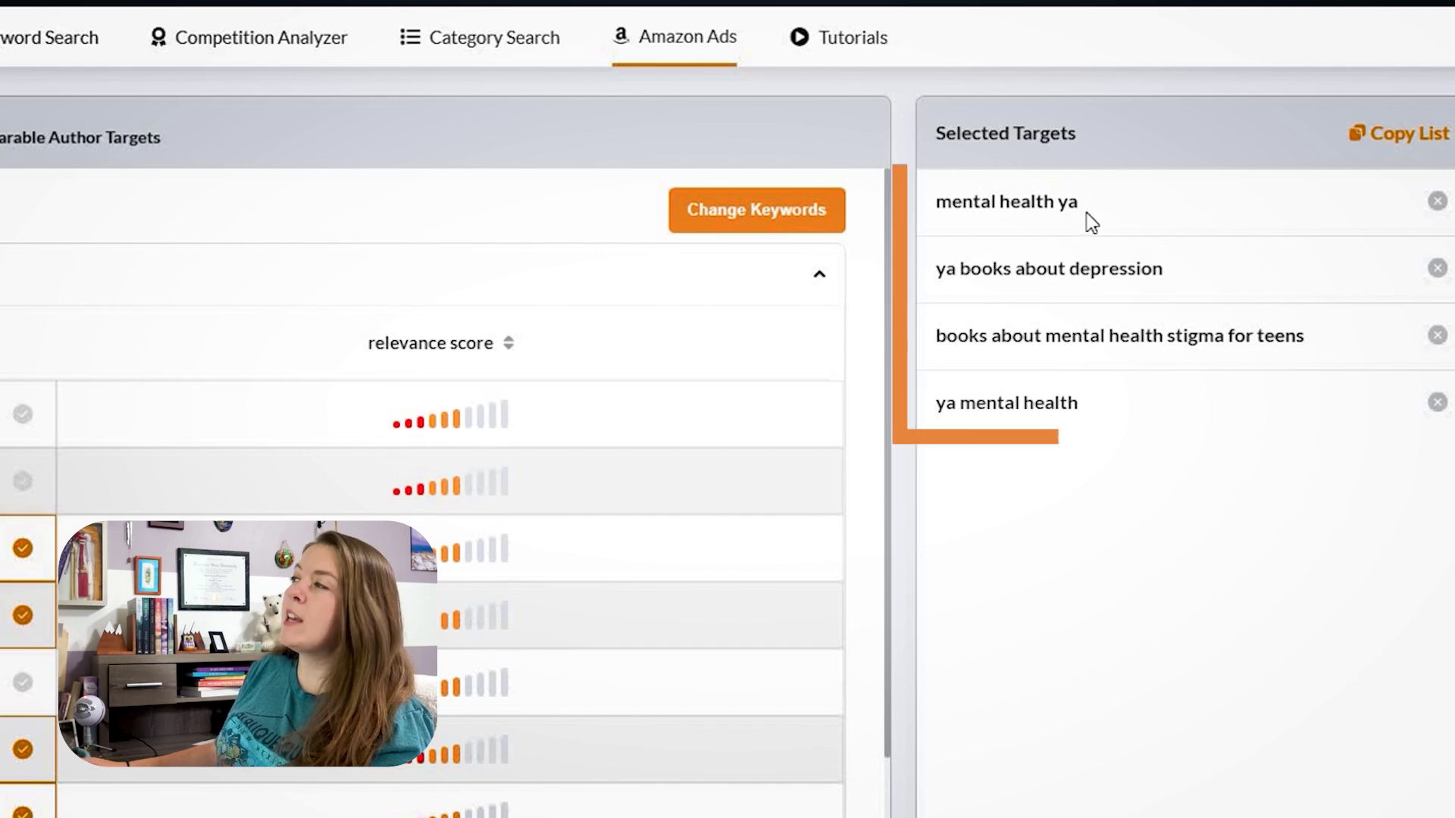
scroll(424, 493, "down", 3)
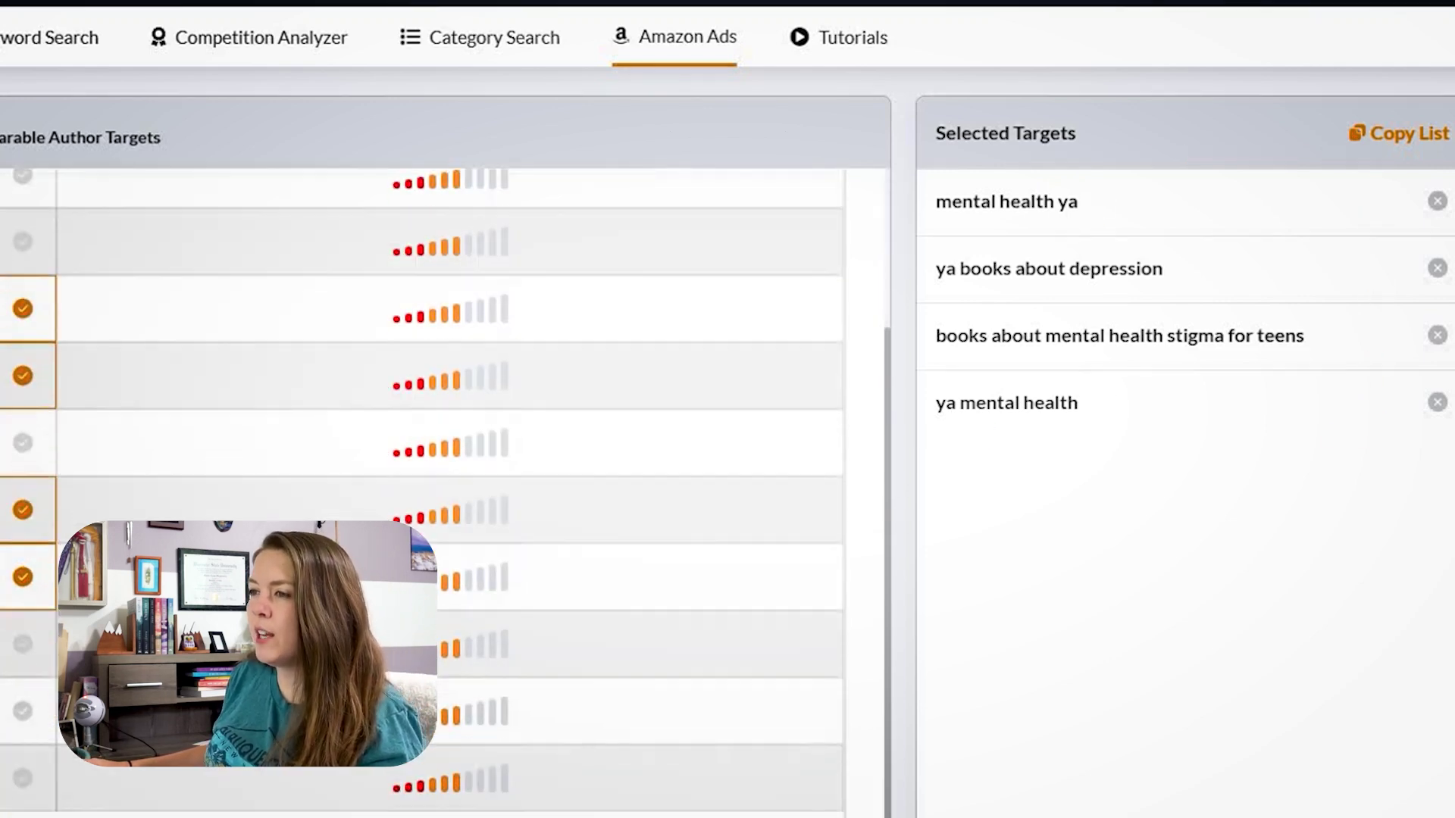
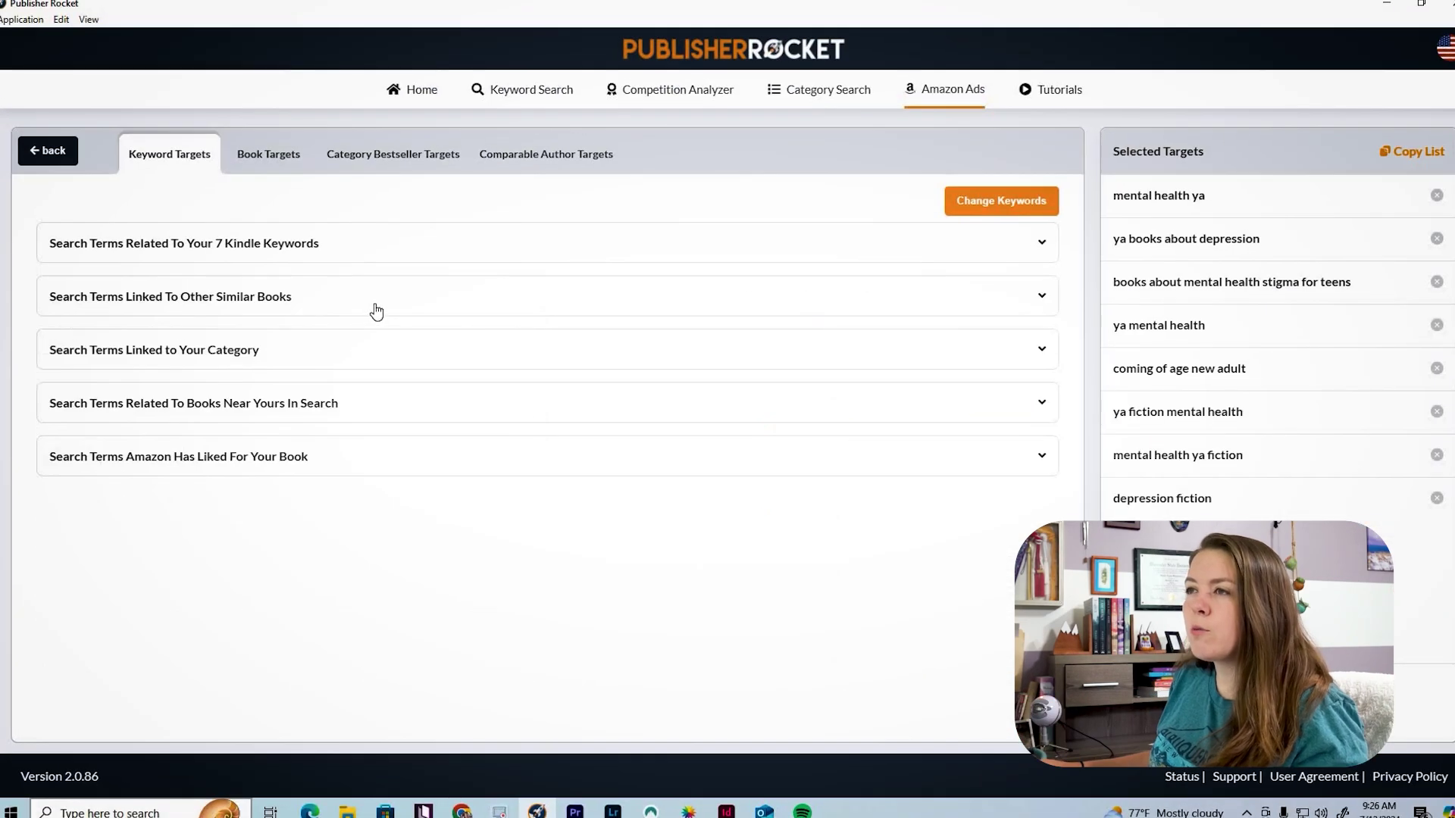
- Look through several pages of the search terms linked to other similar books for relevant keywords
left_click(376, 311)
scroll(396, 575, "down", 3)
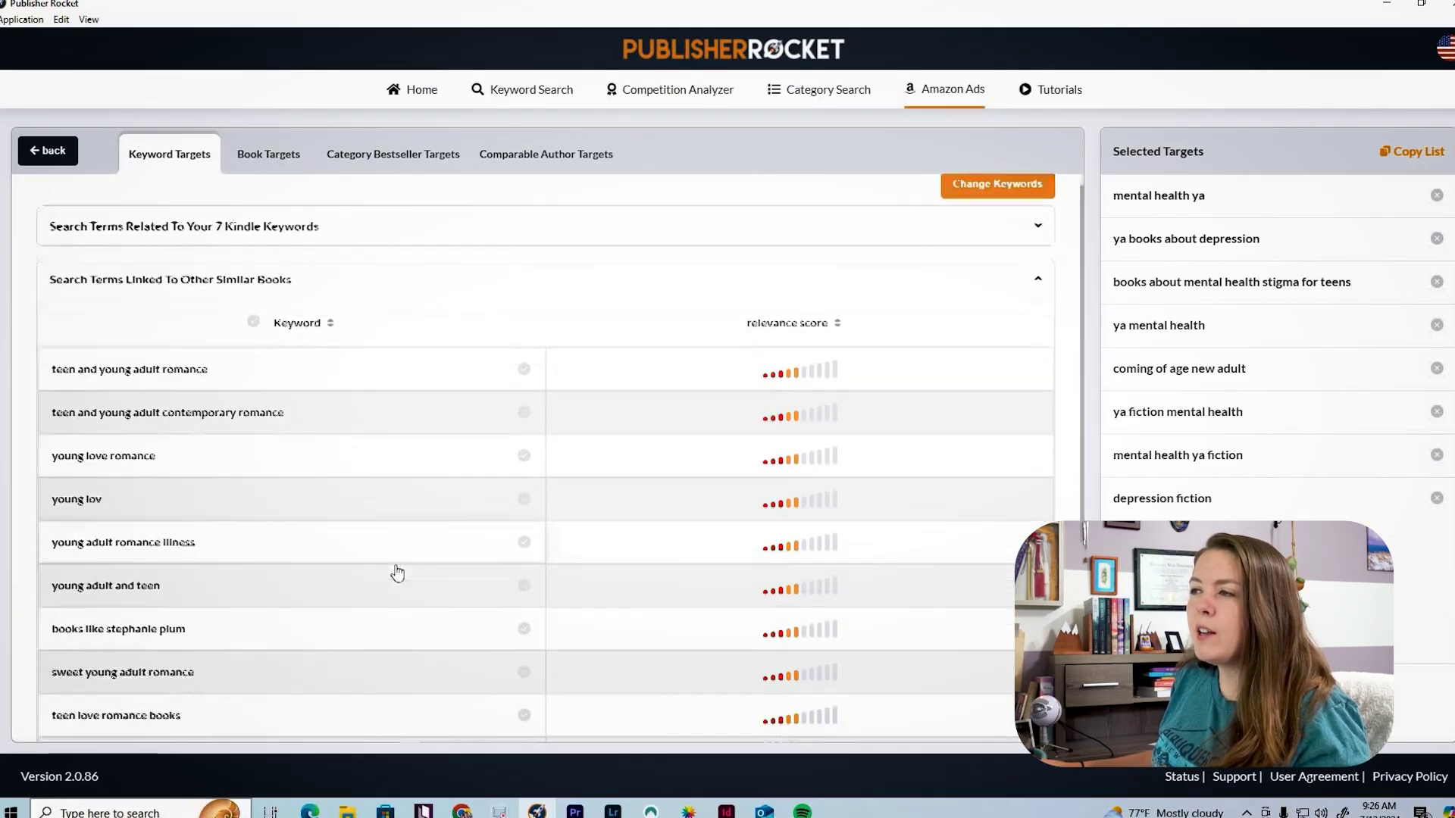
left_click(471, 585)
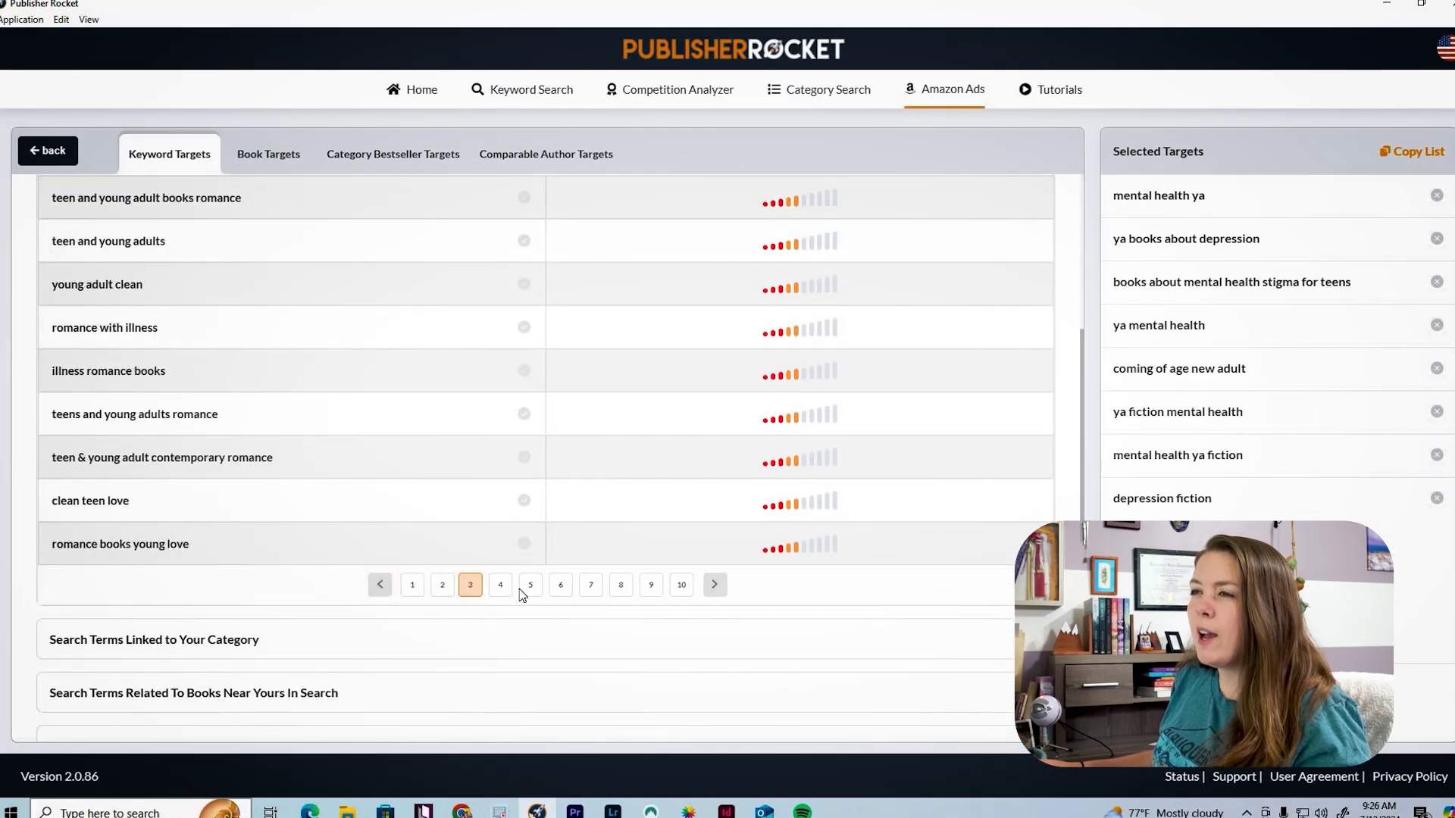
left_click(530, 585)
scroll(561, 727, "up", 1)
scroll(561, 727, "up", 1)
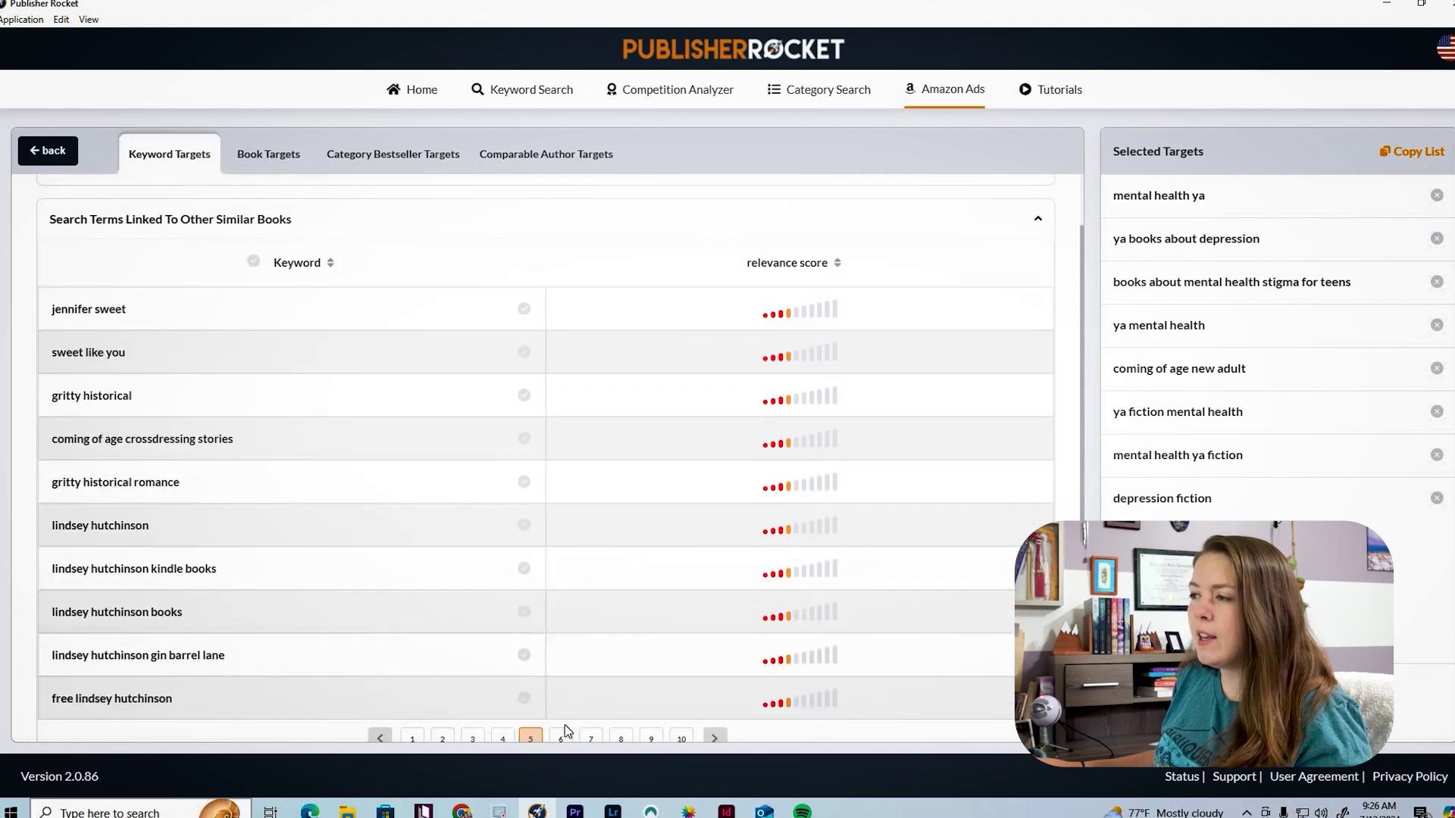
left_click(562, 732)
scroll(614, 545, "down", 3)
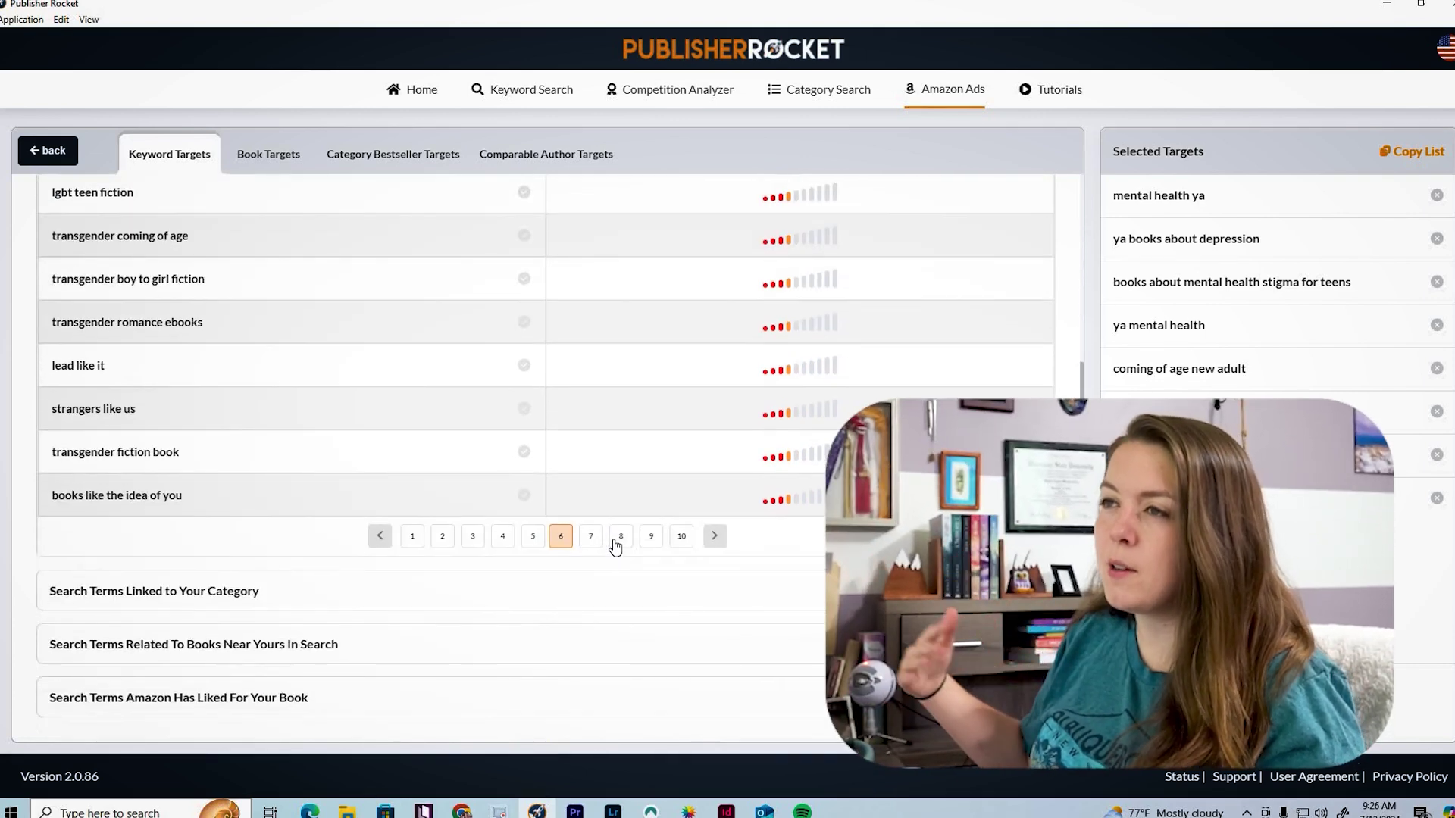
- Try 'coming of age fiction' and 'teen coming of age' as targets from the search terms linked to the category
left_click(621, 592)
scroll(551, 493, "down", 4)
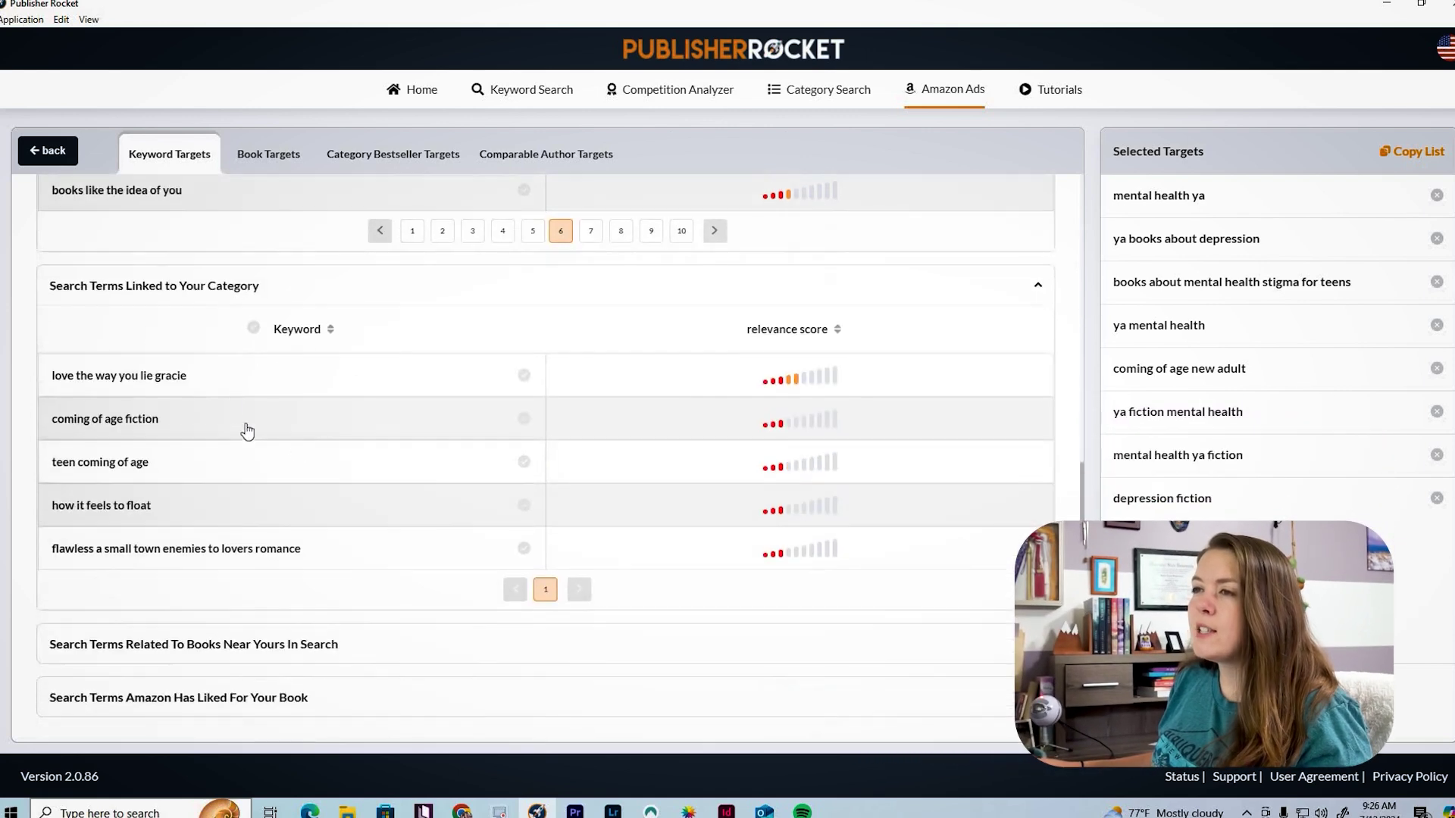
left_click(523, 420)
left_click(524, 462)
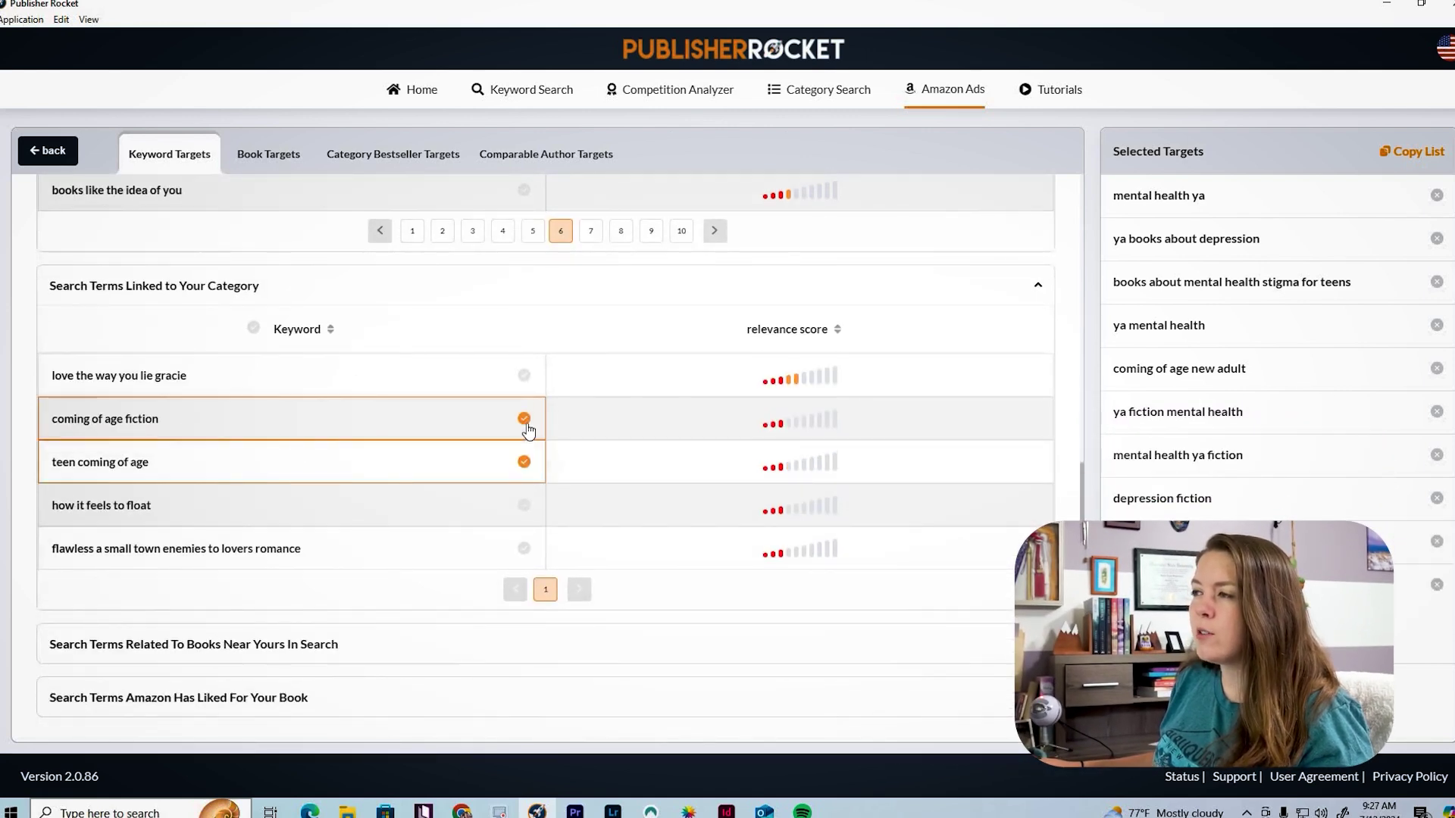
left_click(524, 419)
left_click(523, 462)
left_click(523, 462)
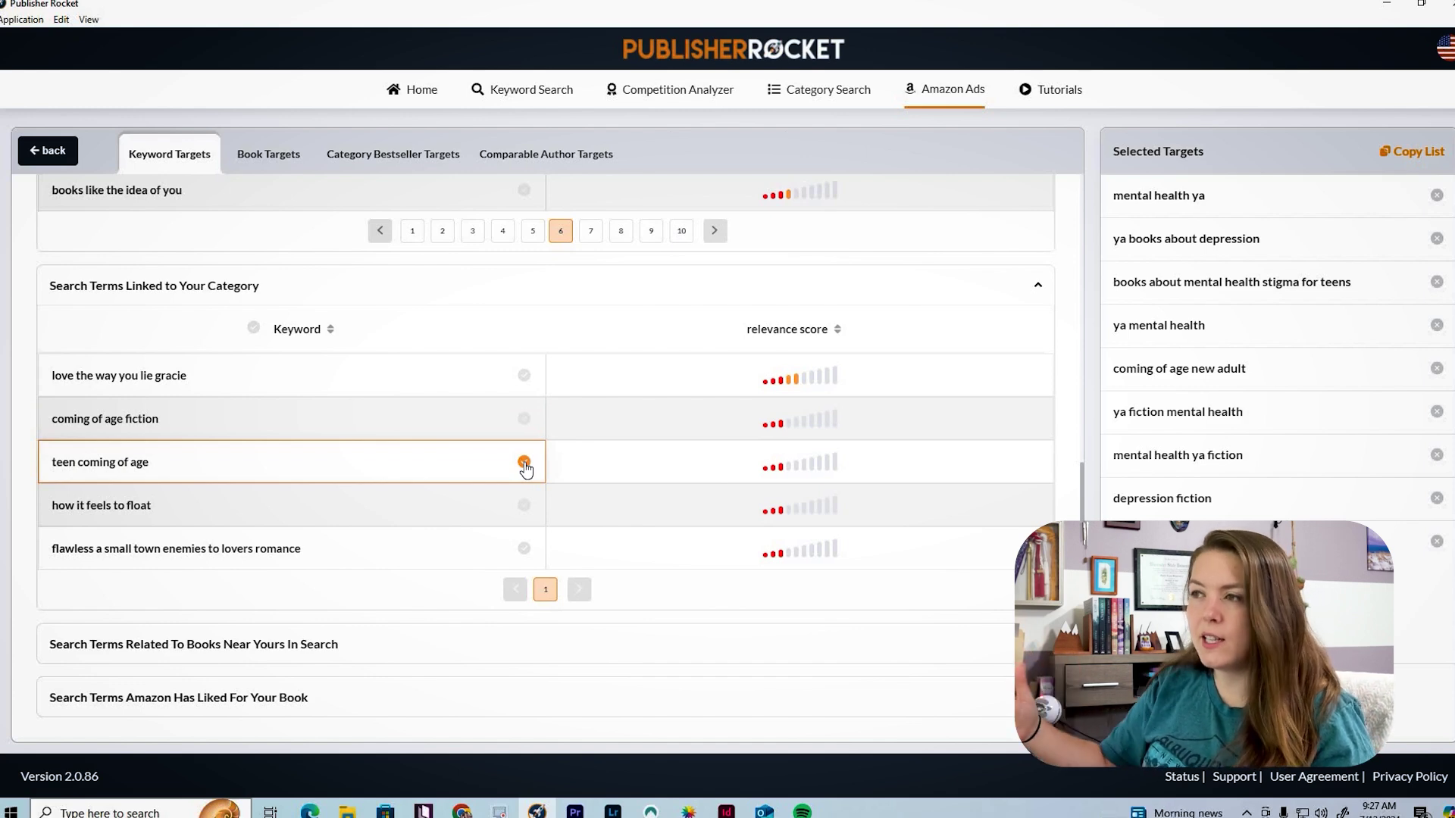
left_click(525, 419)
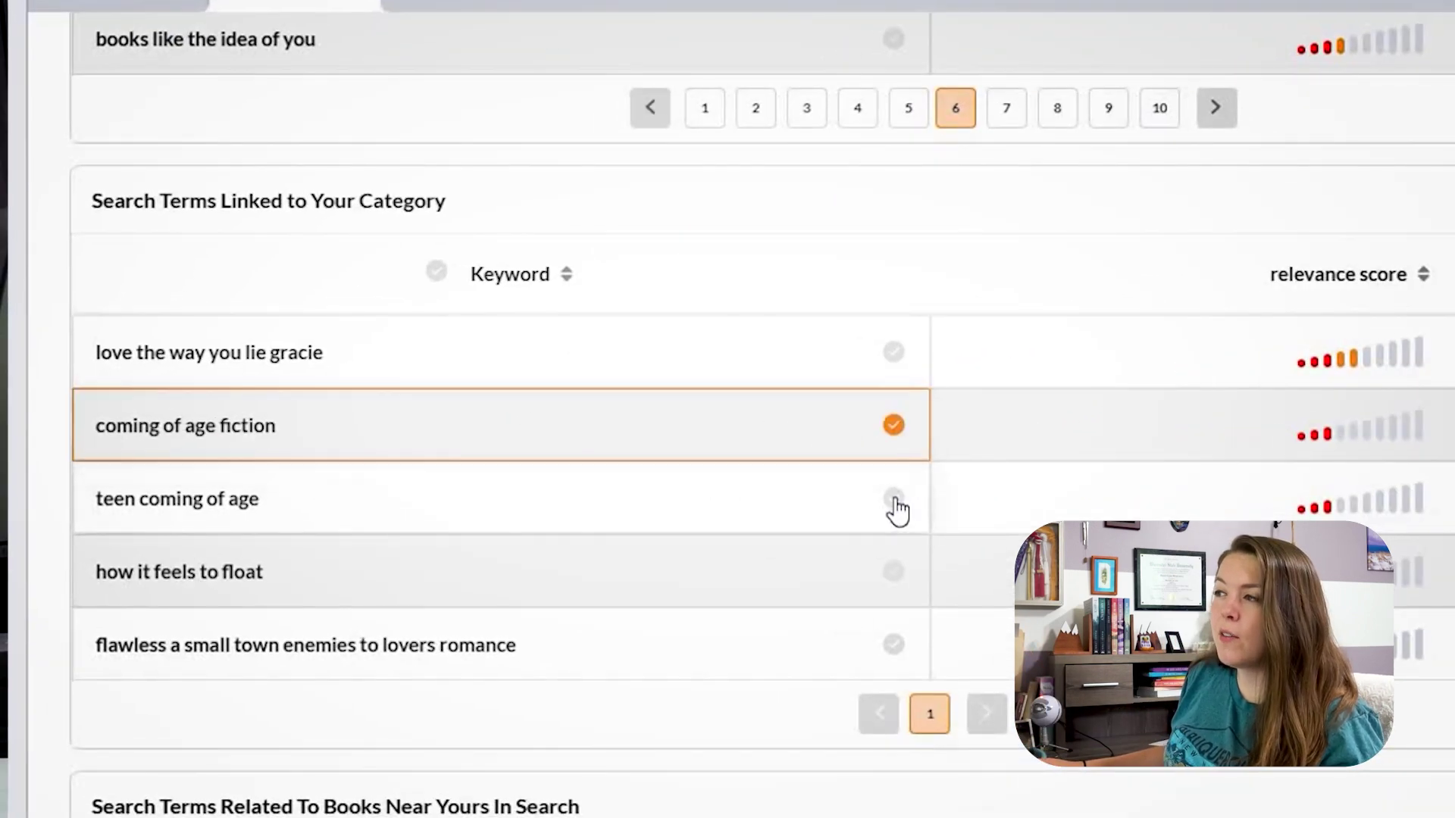
left_click(894, 501)
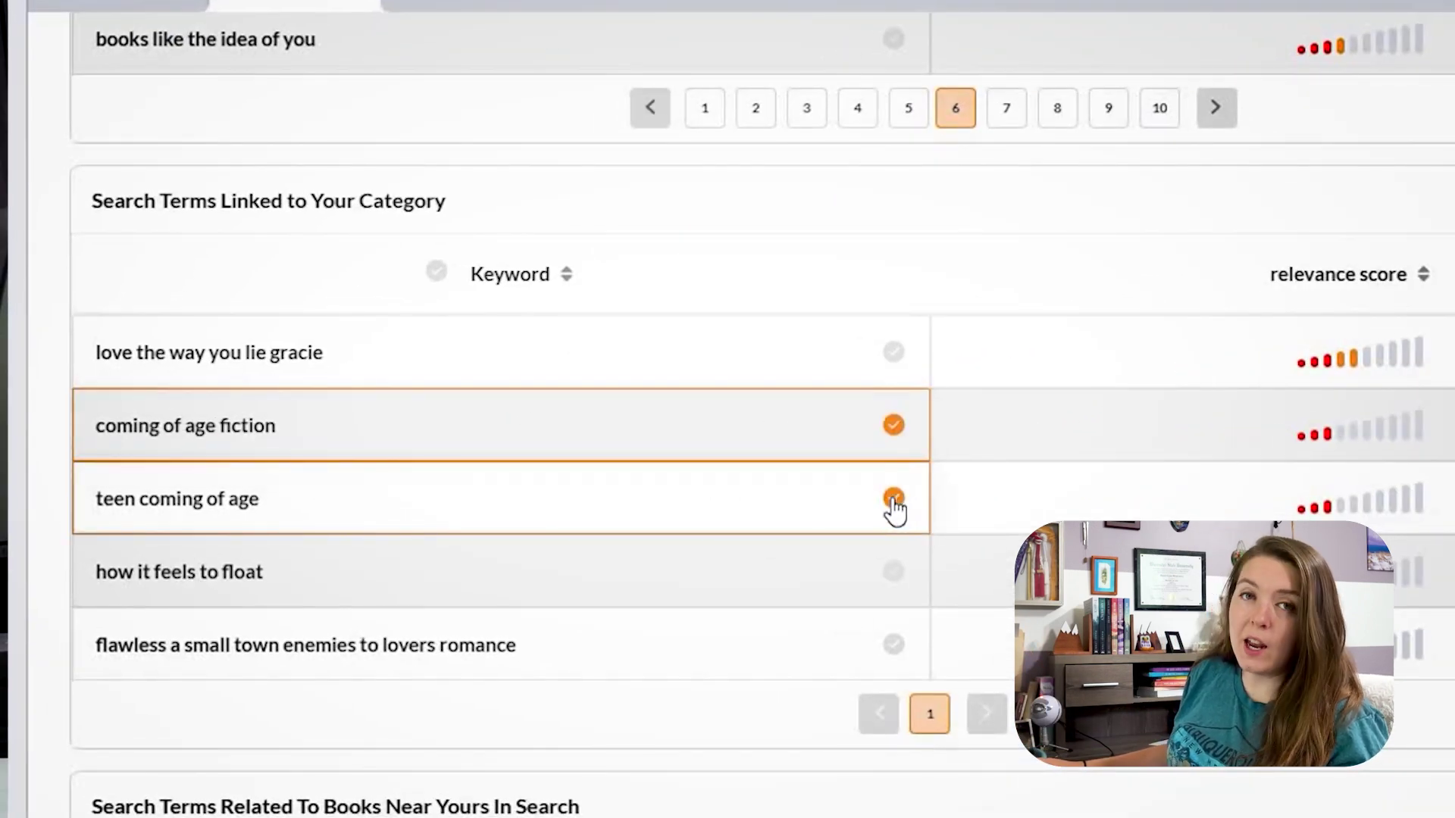
left_click(895, 429)
left_click(894, 500)
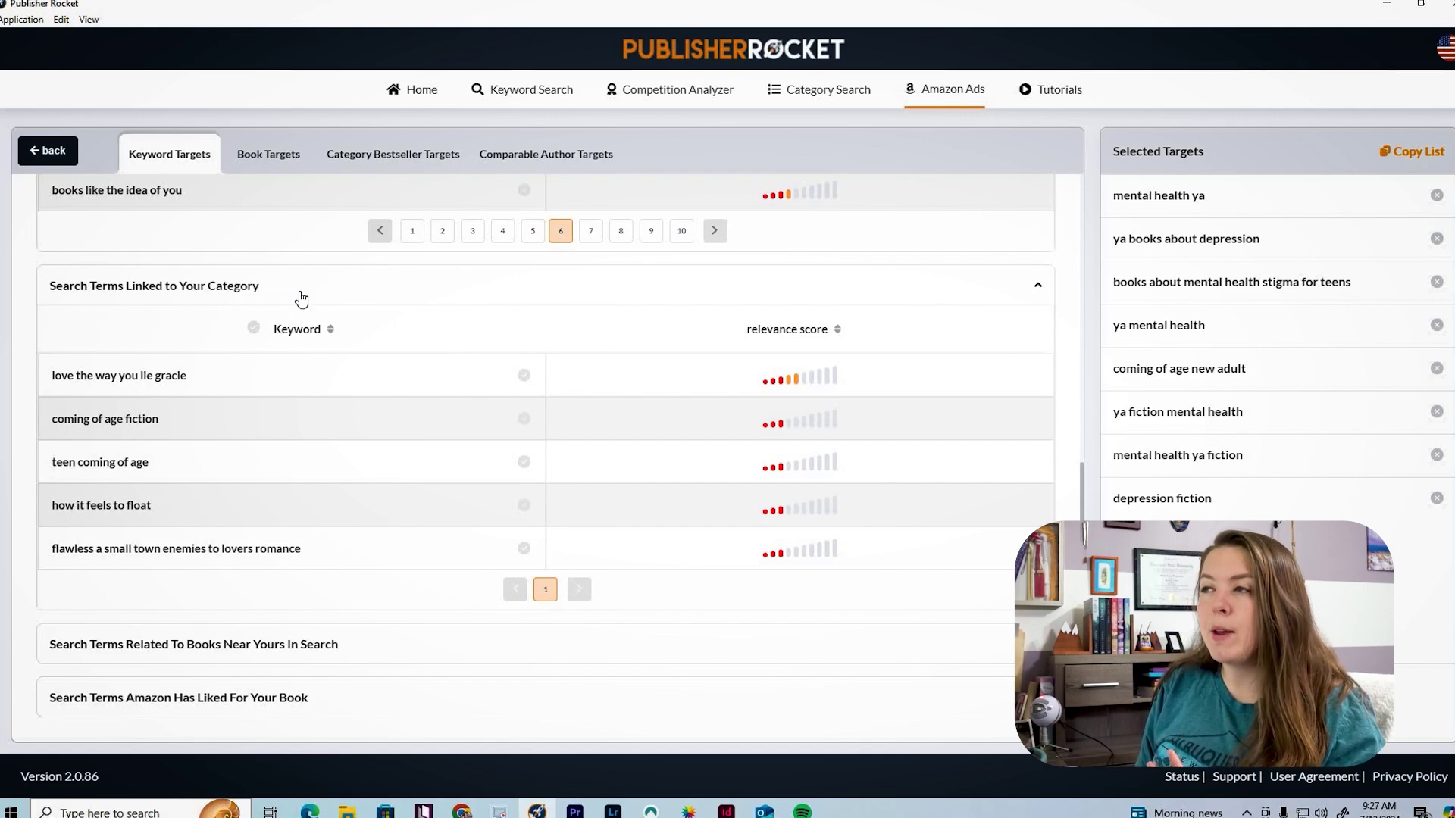
- Select the title Adventures of a Scribe and its author from the book targets
scroll(530, 341, "up", 6)
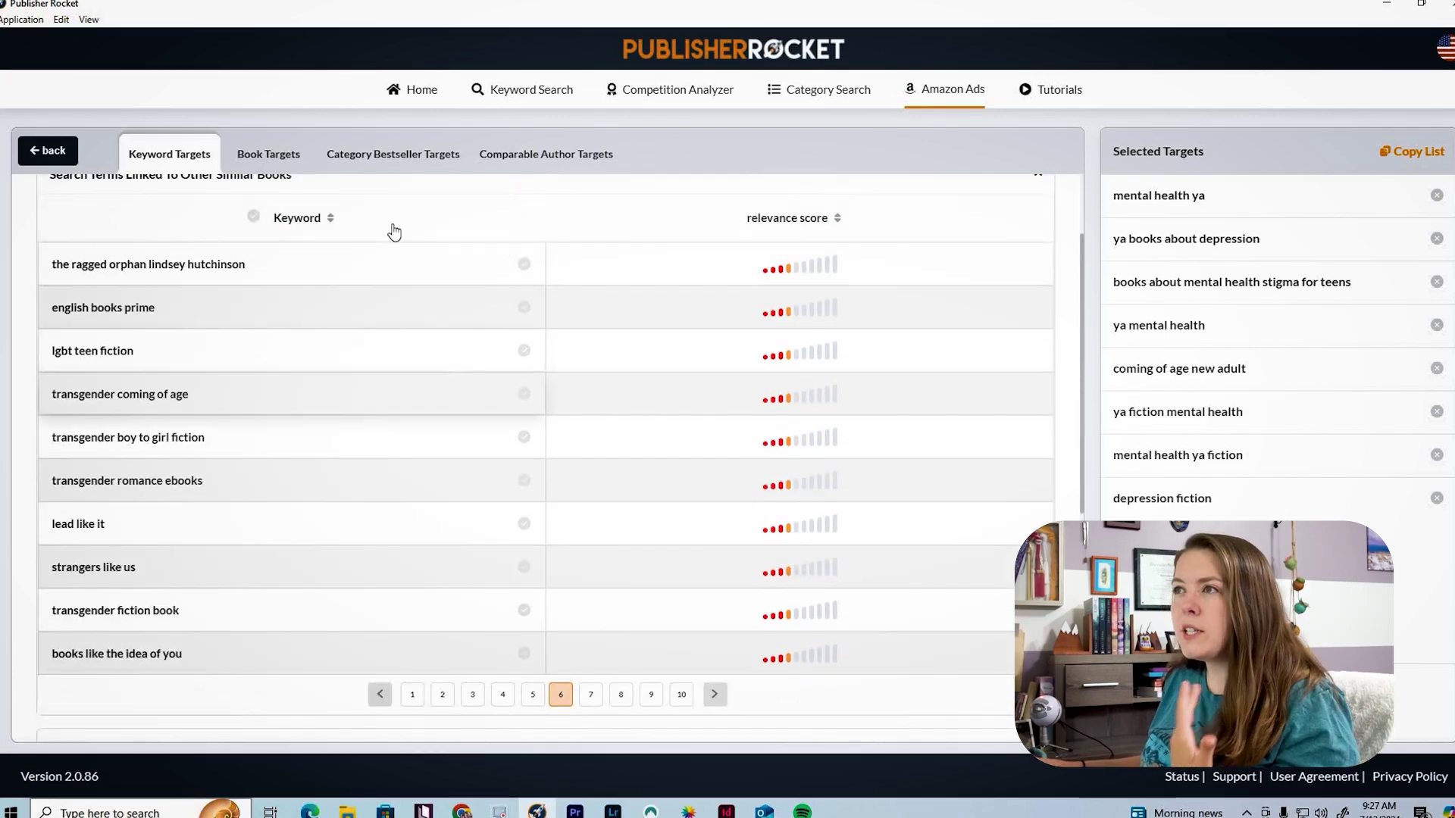
scroll(341, 197, "up", 2)
left_click(284, 168)
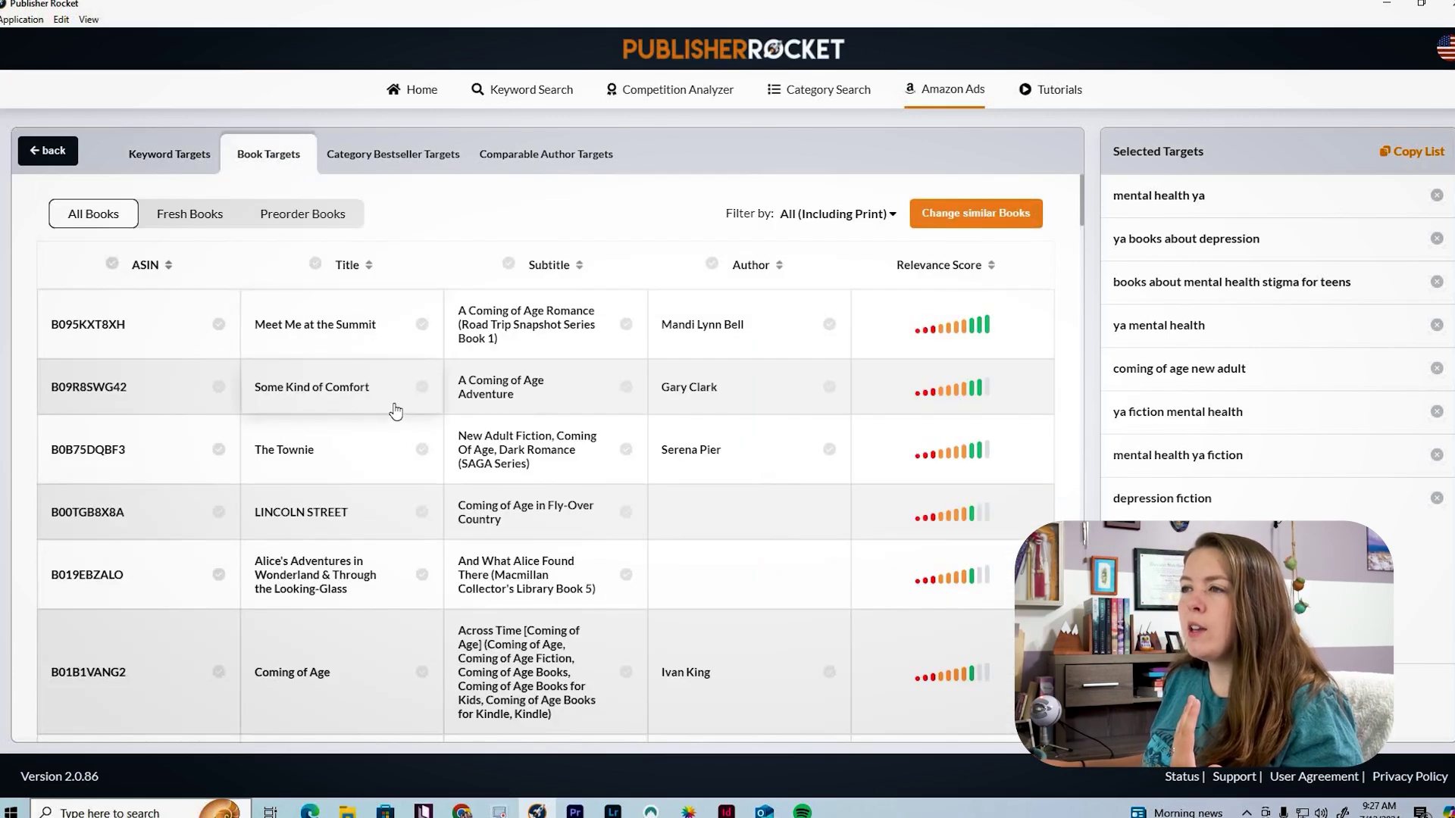
scroll(396, 411, "down", 3)
scroll(612, 339, "up", 3)
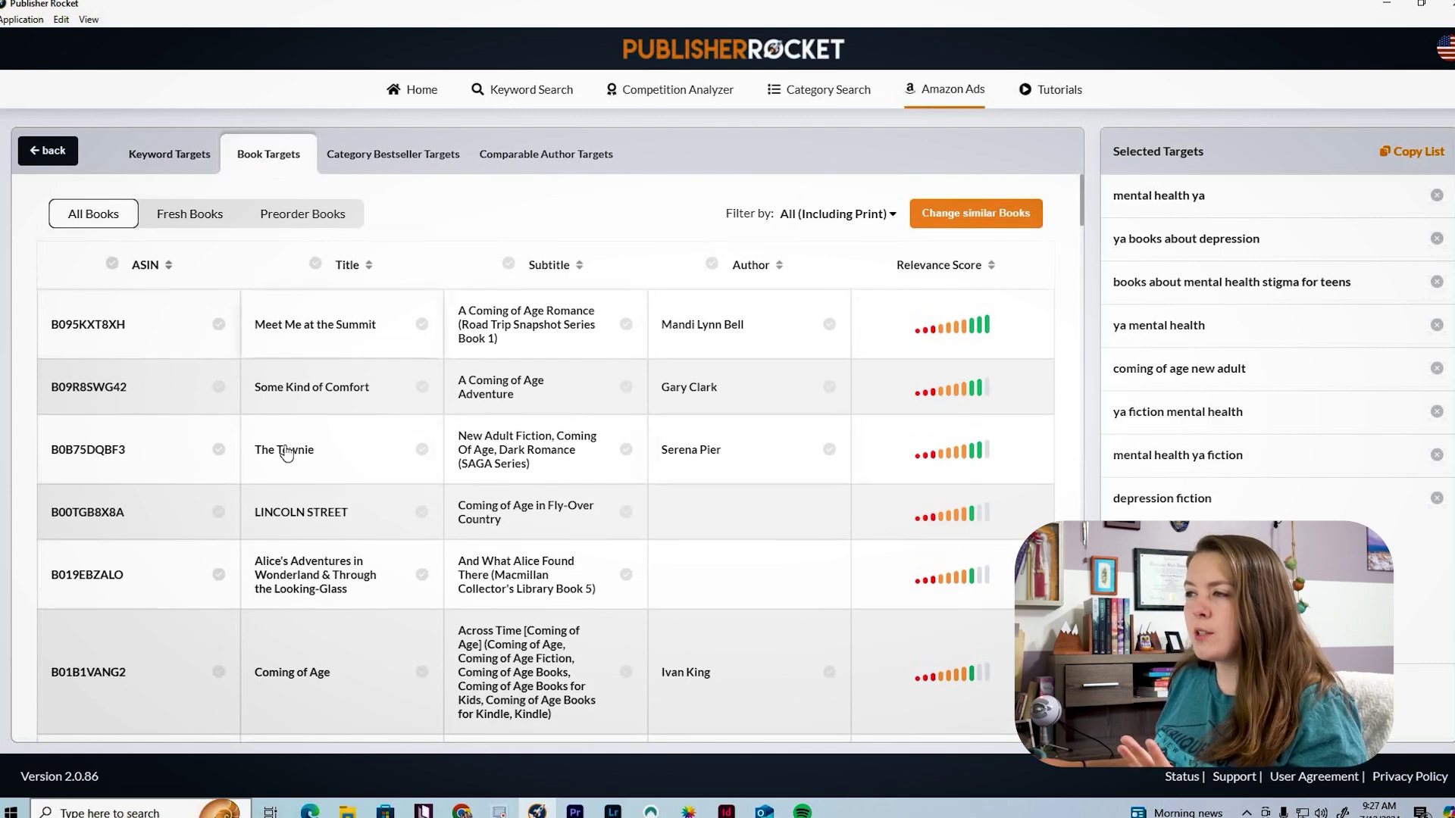
scroll(358, 426, "down", 3)
scroll(722, 559, "up", 3)
scroll(724, 565, "down", 2)
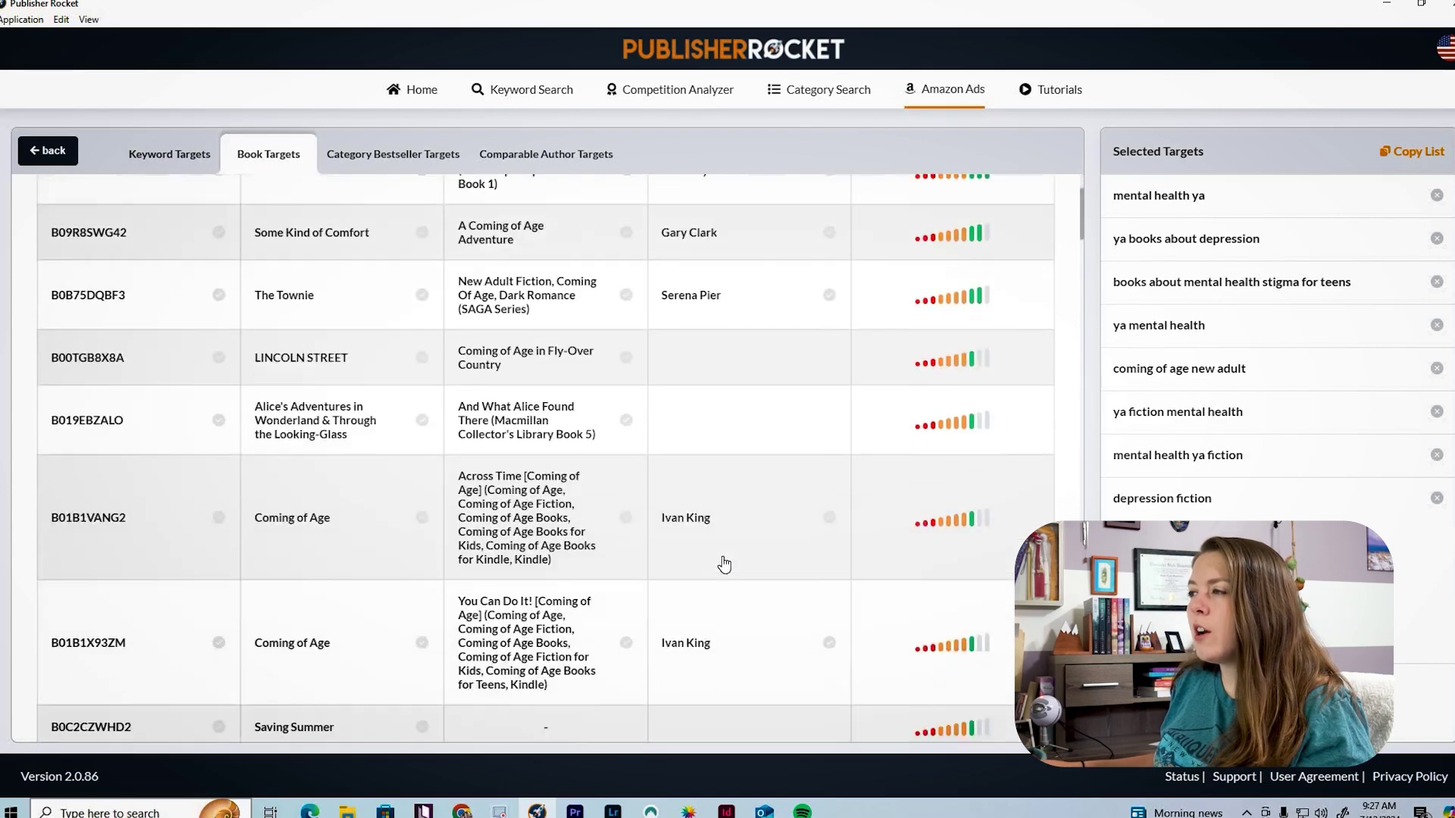
scroll(724, 565, "down", 5)
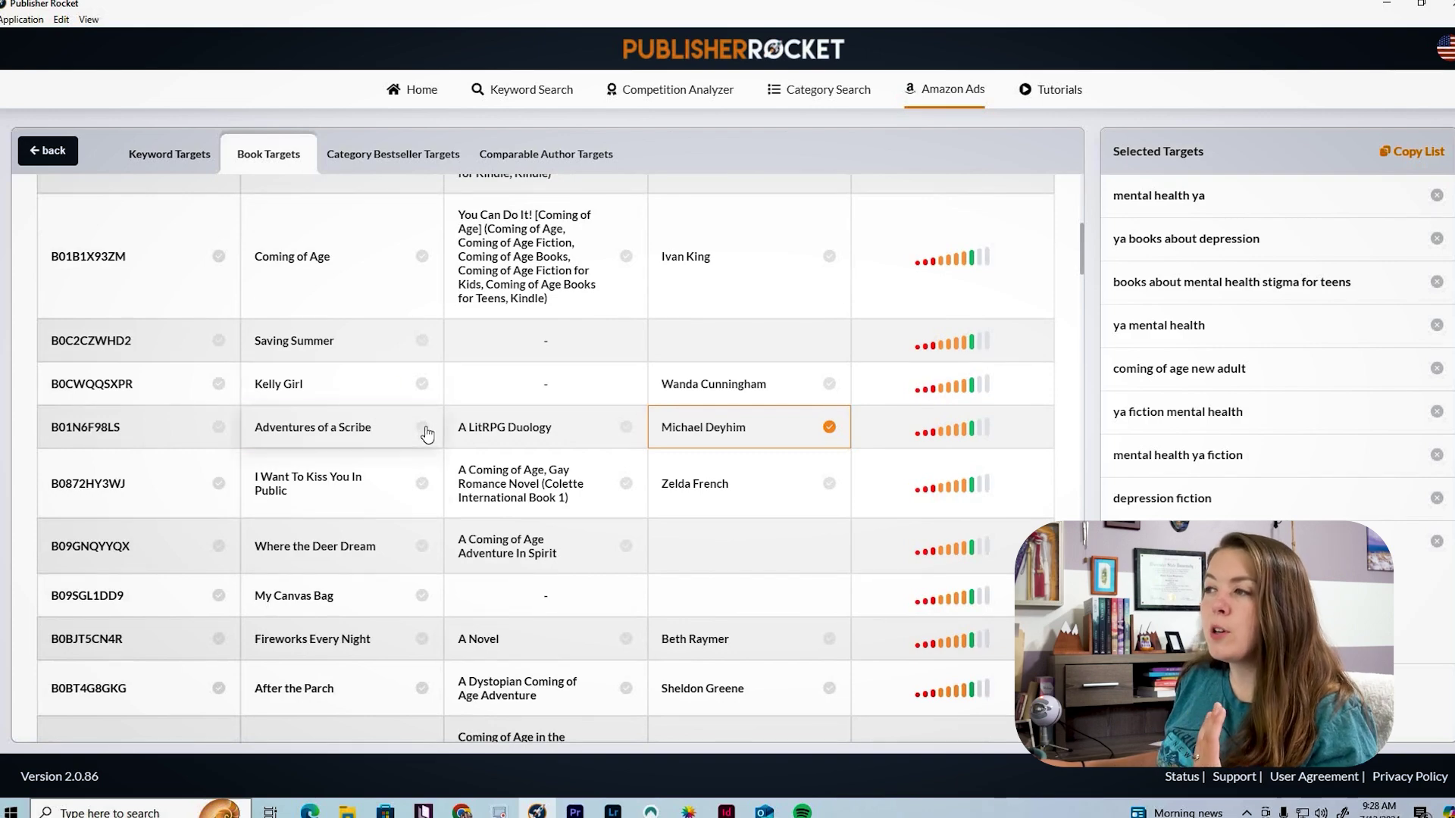
scroll(599, 340, "up", 5)
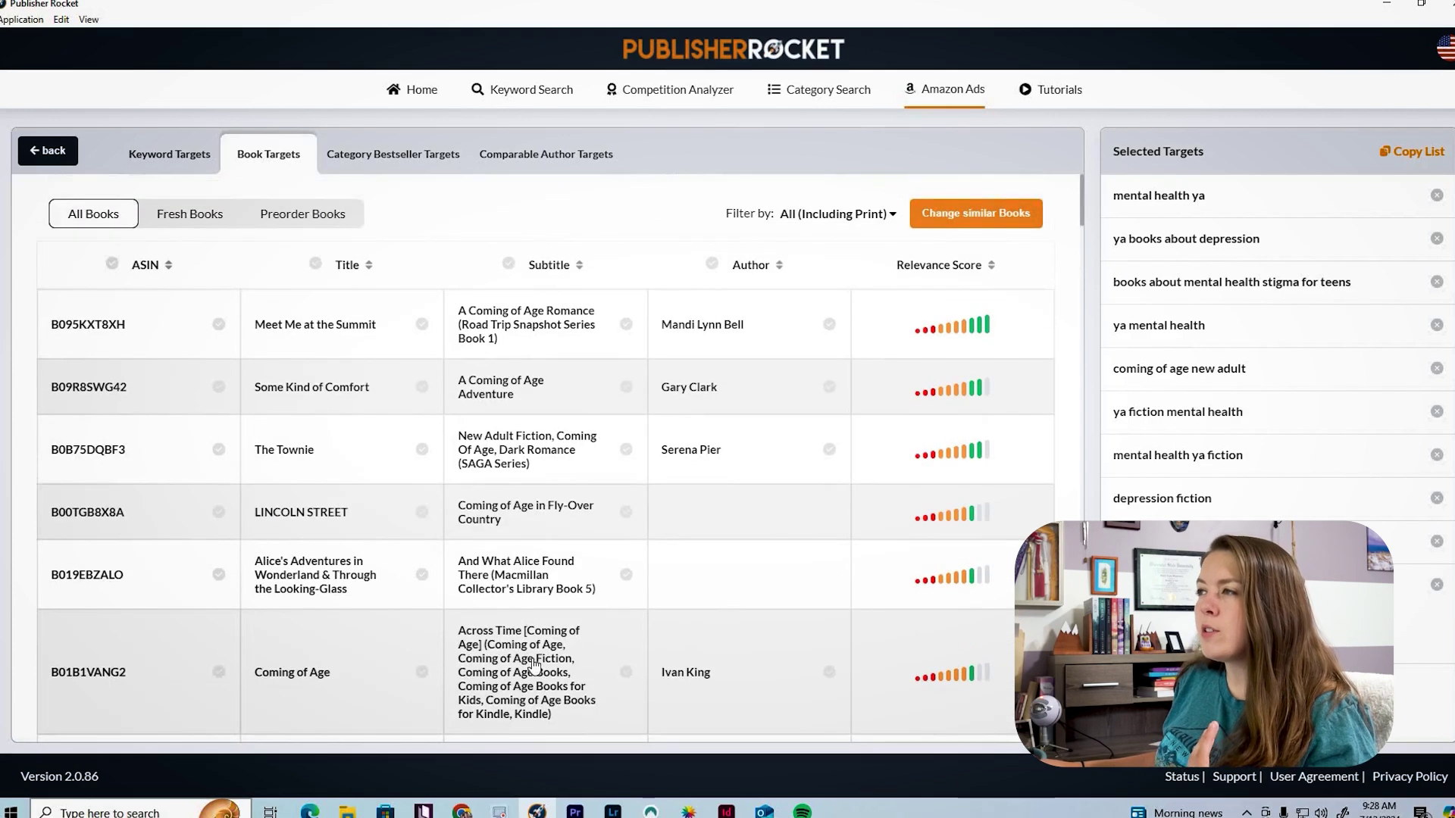
scroll(535, 665, "down", 10)
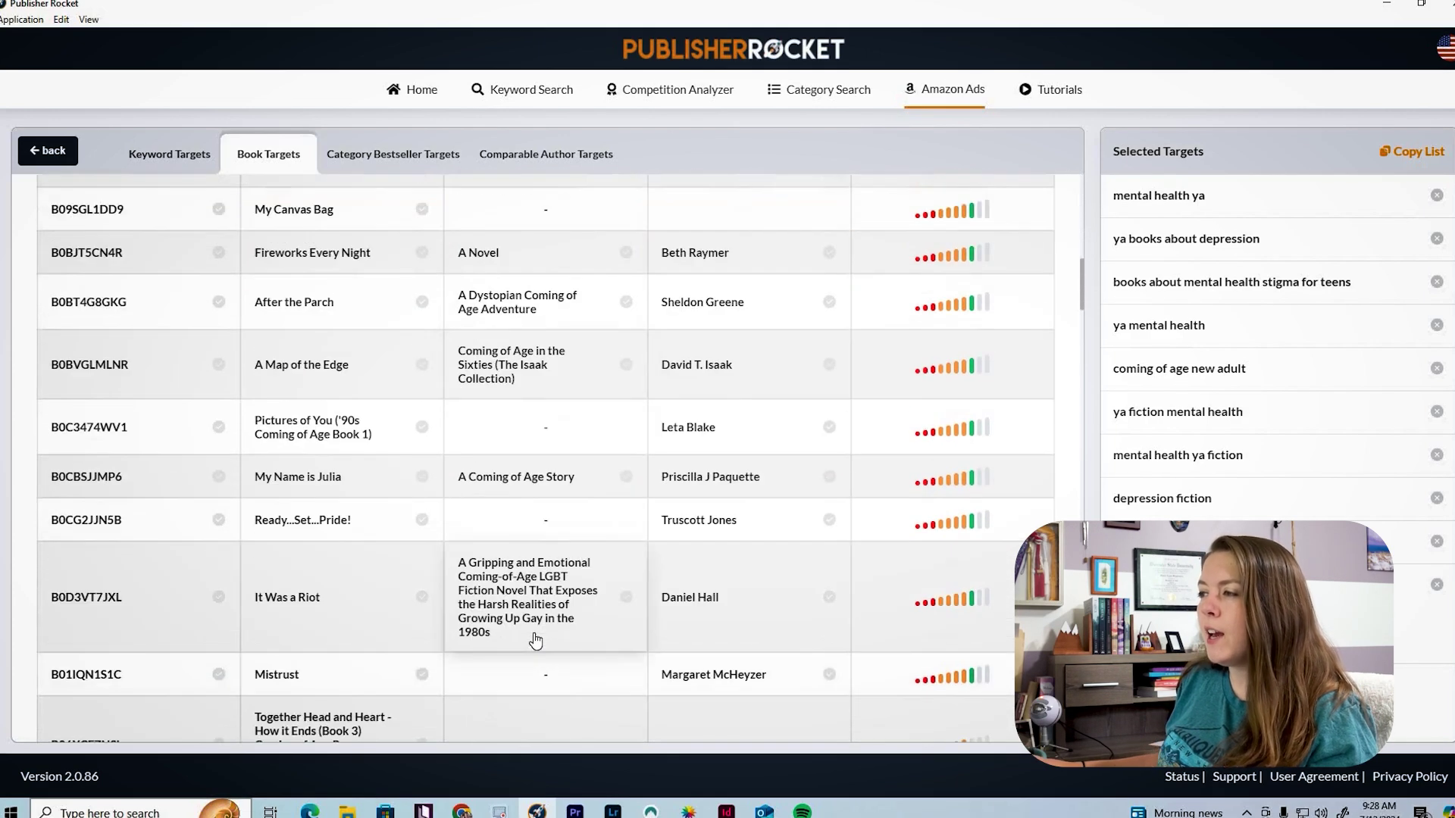
scroll(528, 537, "up", 5)
- Examine the historical best sellers in the Teen & Young Adult Coming of Age and Kindle Death categories
left_click(396, 154)
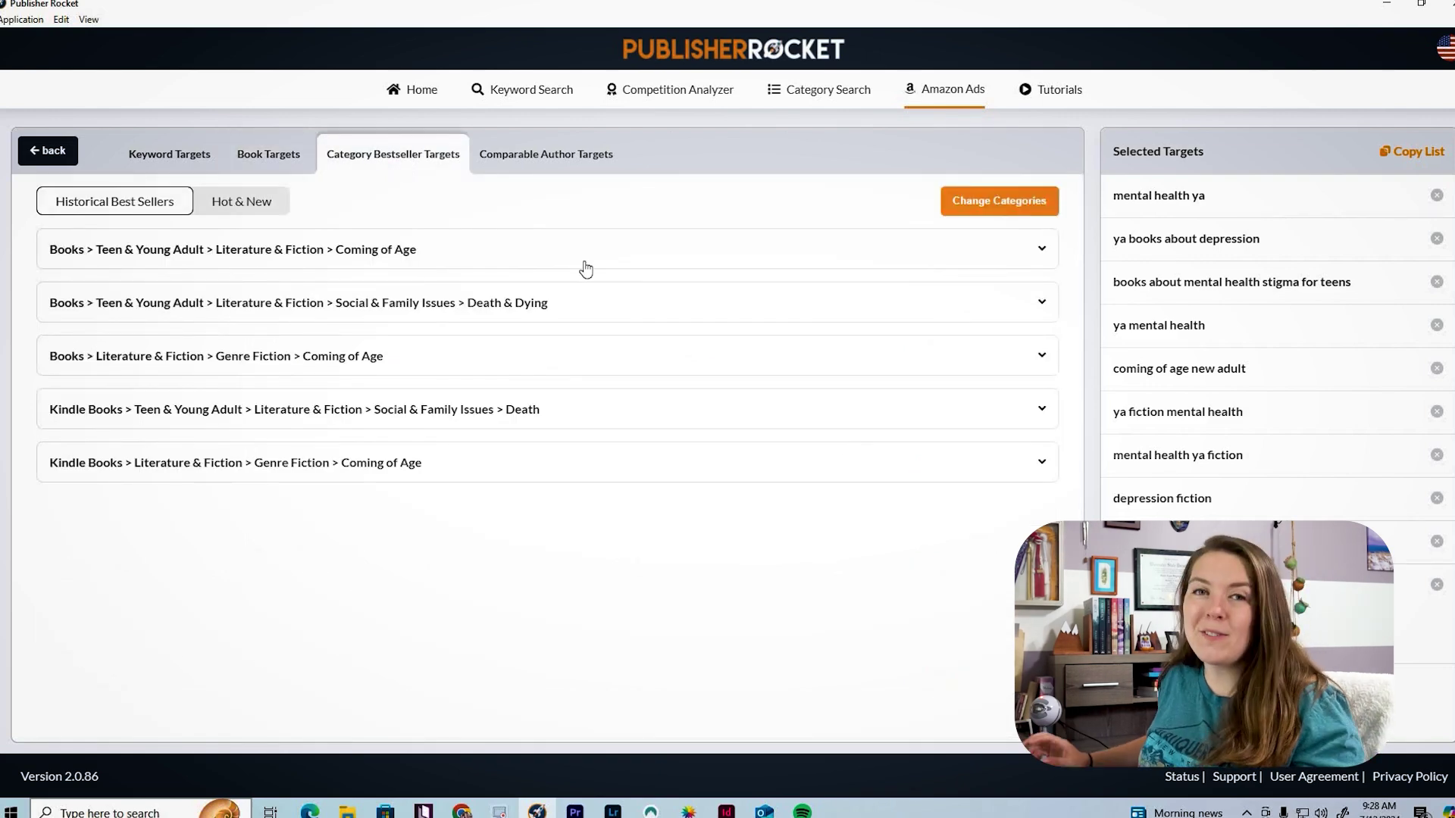
left_click(603, 255)
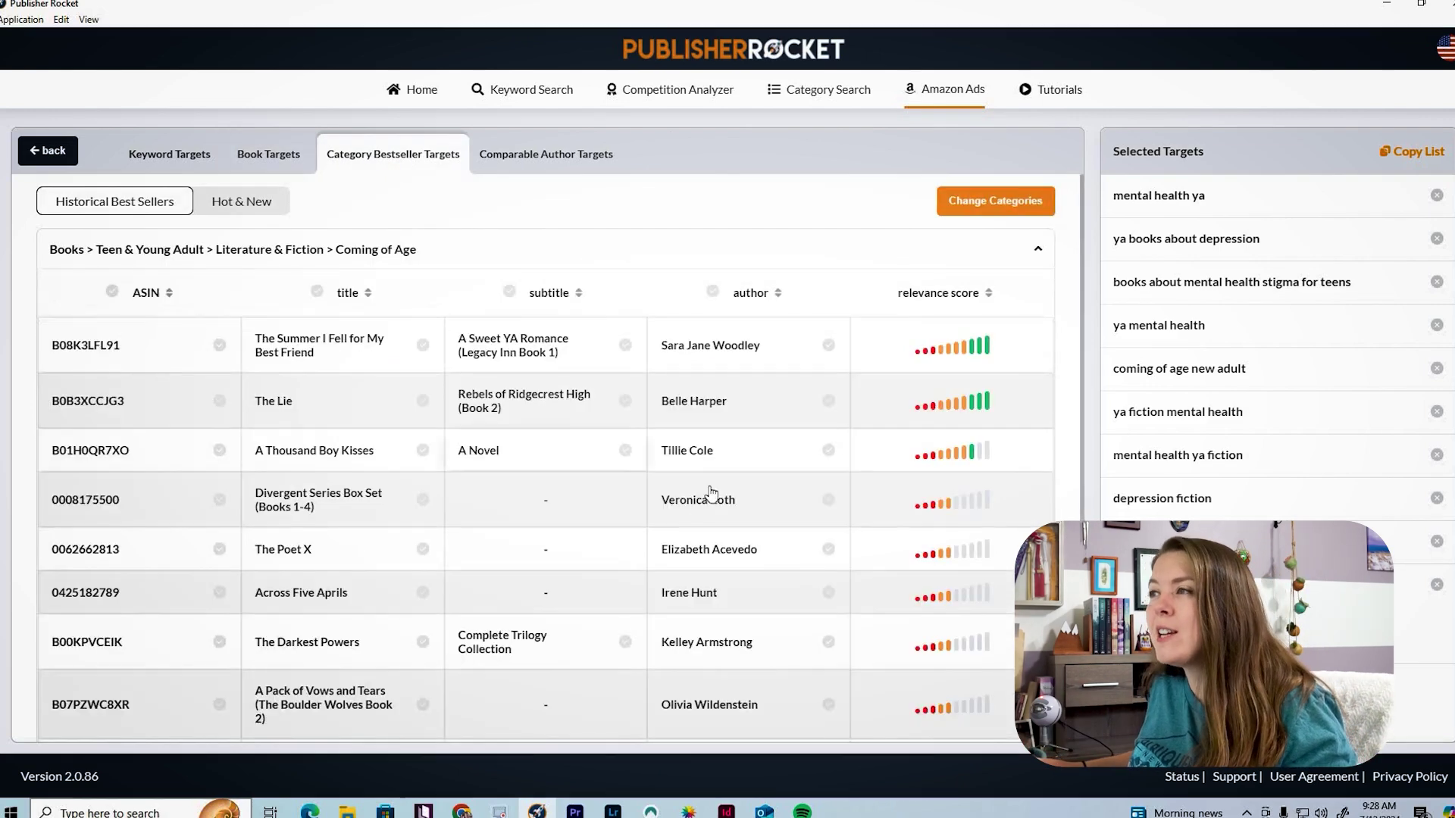
scroll(454, 561, "down", 4)
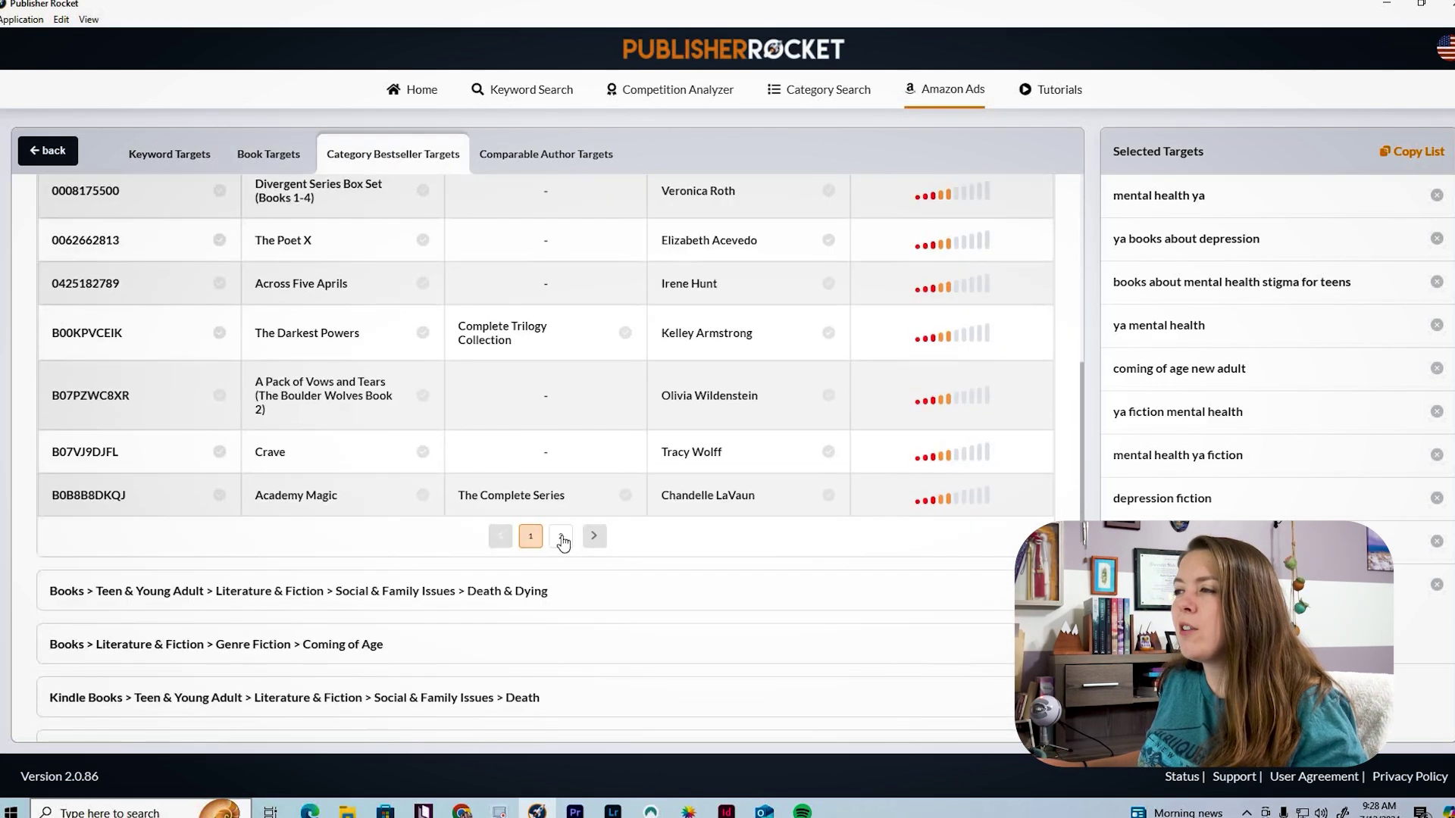
left_click(562, 540)
left_click(675, 597)
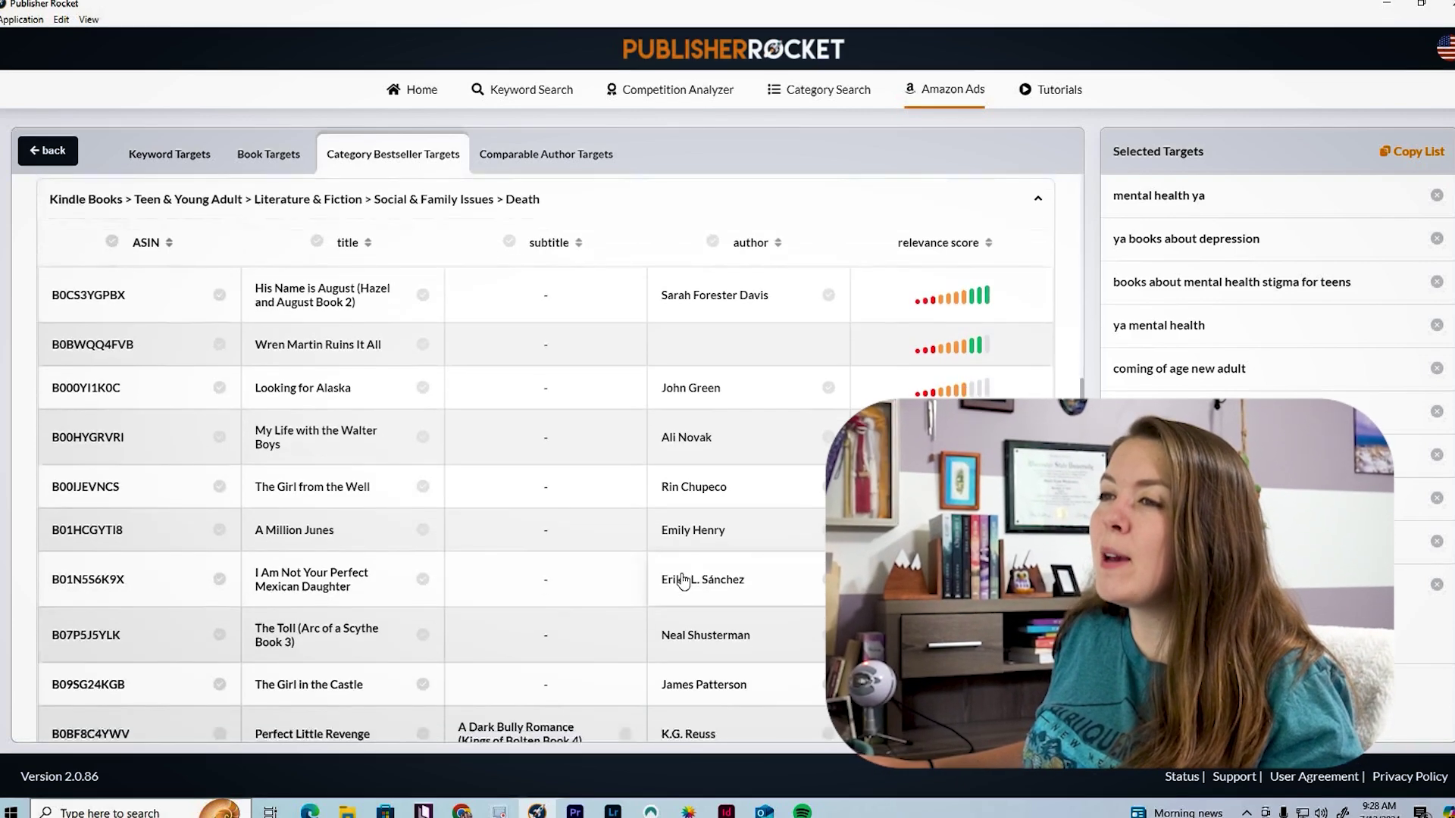
scroll(409, 402, "down", 2)
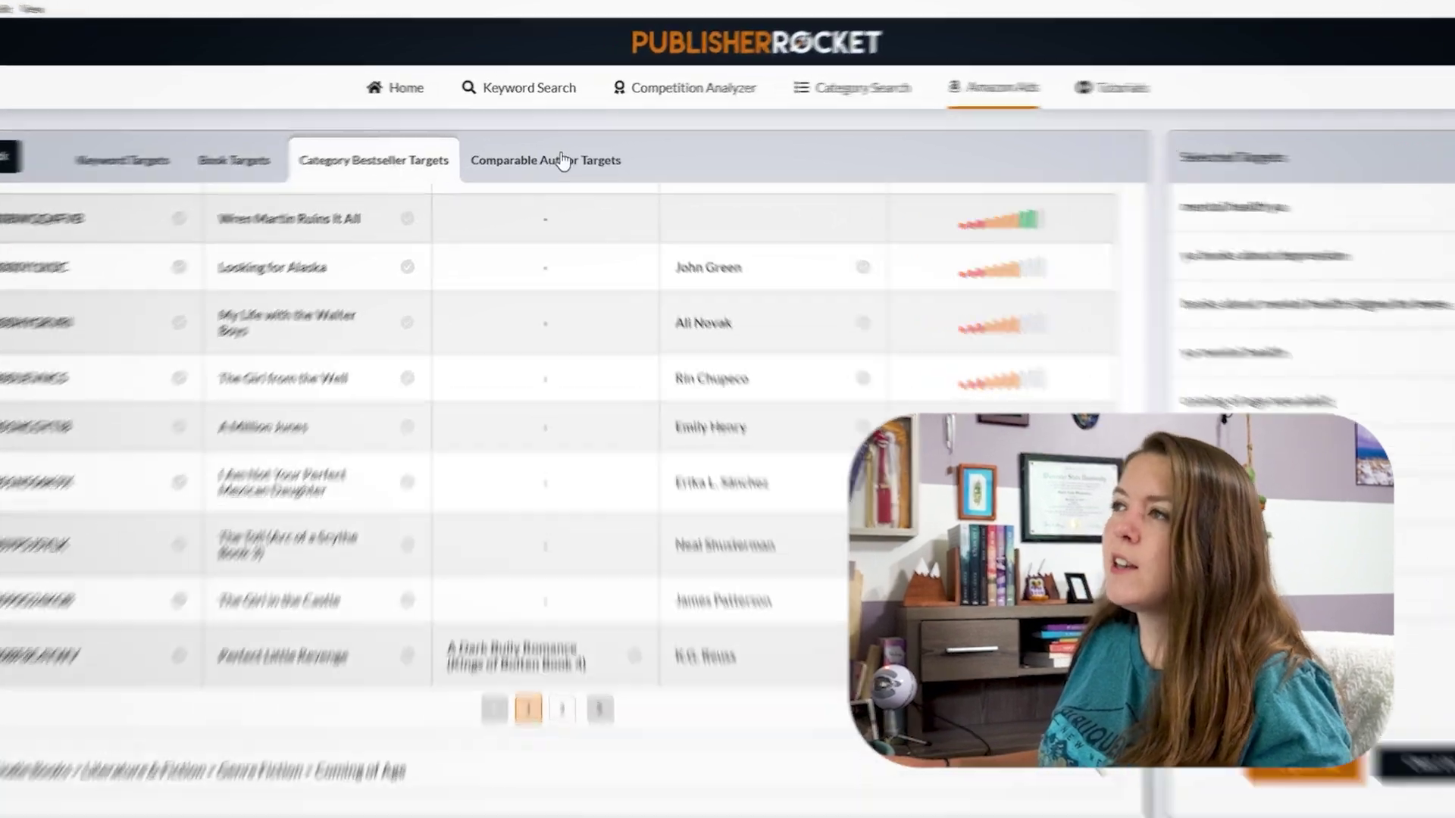
- Look through the comparable author targets and check the books listed under one author
triple_click(562, 155)
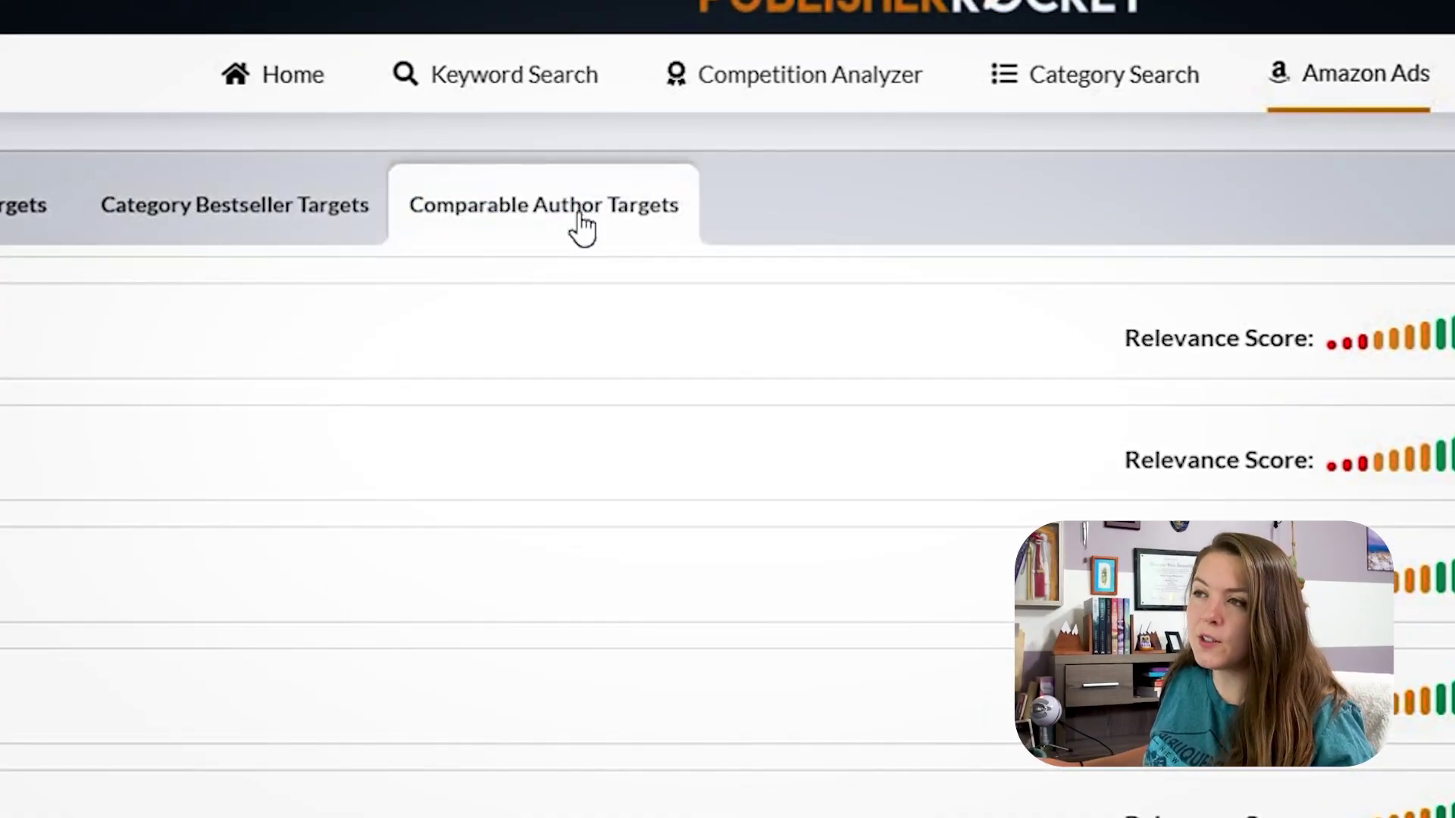
scroll(512, 471, "down", 3)
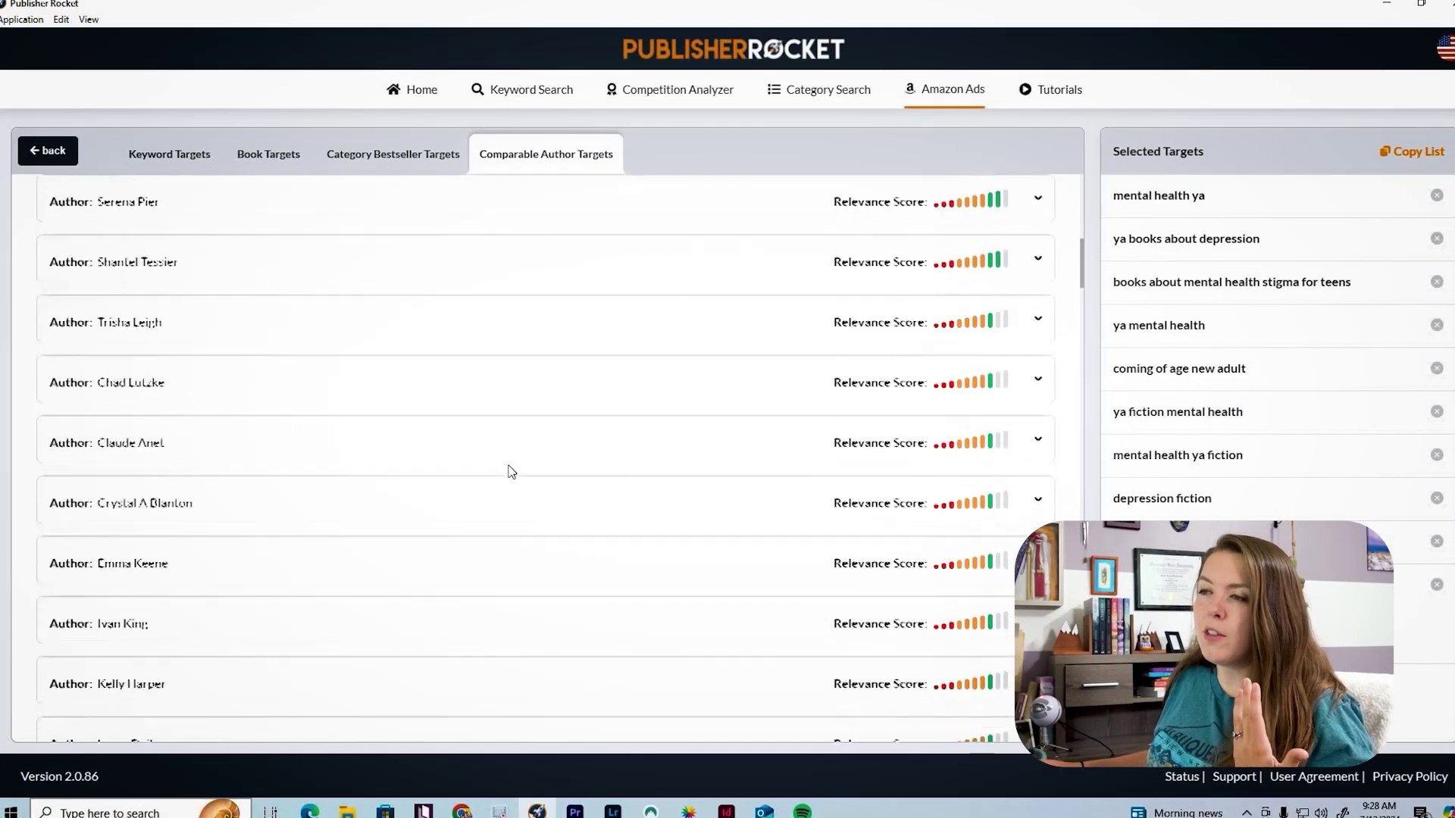
scroll(512, 471, "down", 2)
scroll(510, 474, "down", 3)
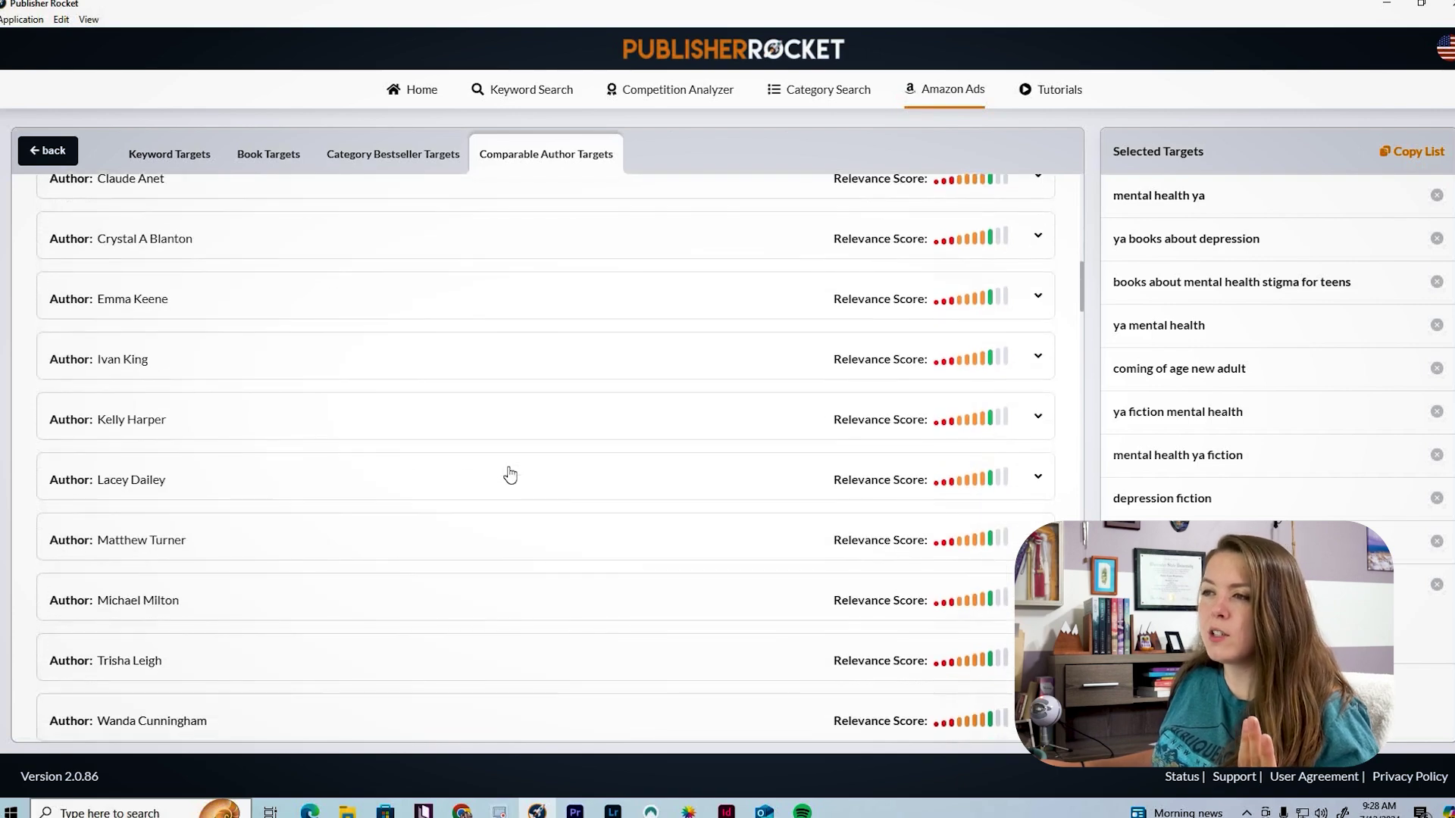
scroll(510, 473, "down", 3)
left_click(848, 565)
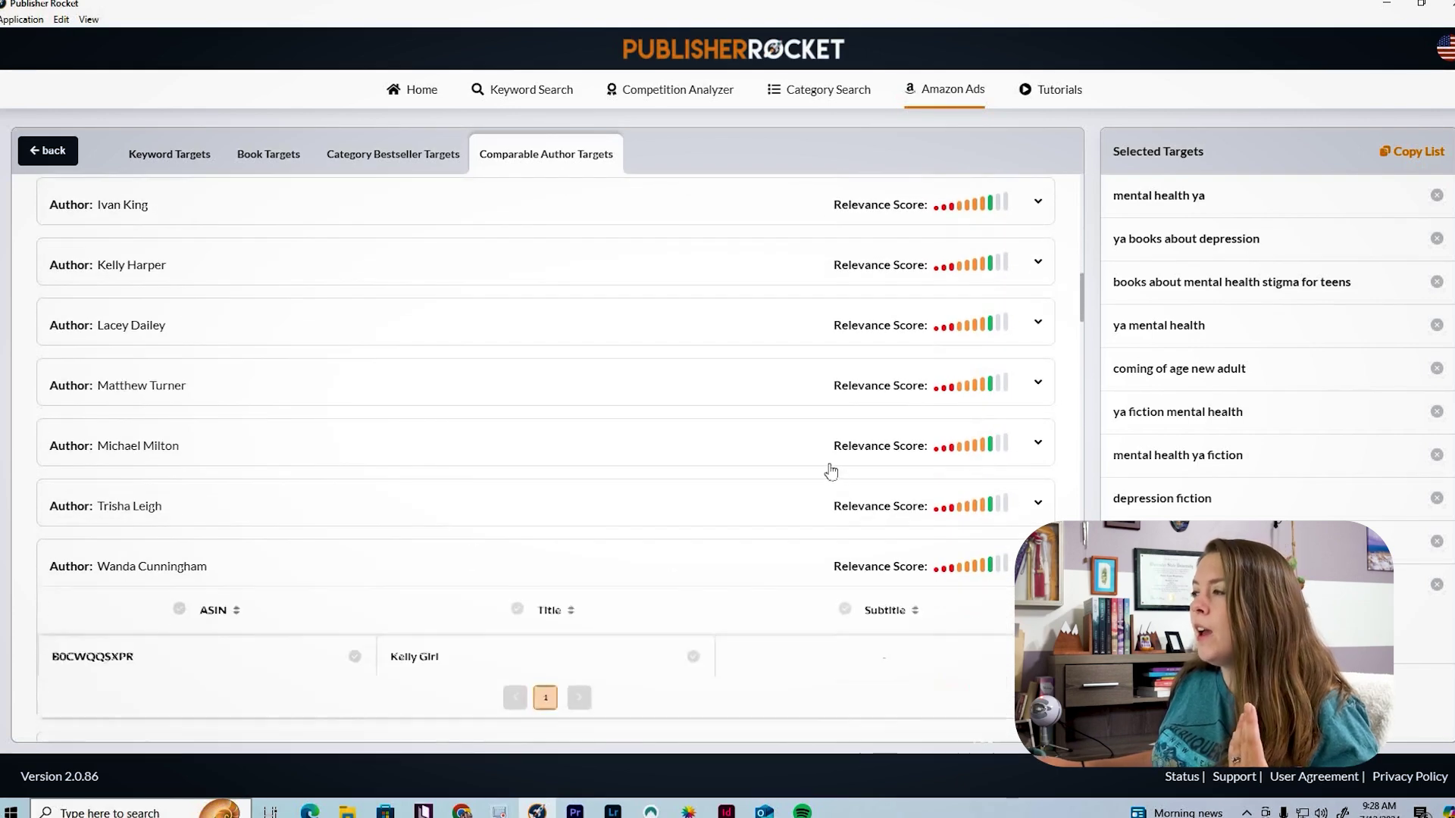
scroll(461, 331, "down", 5)
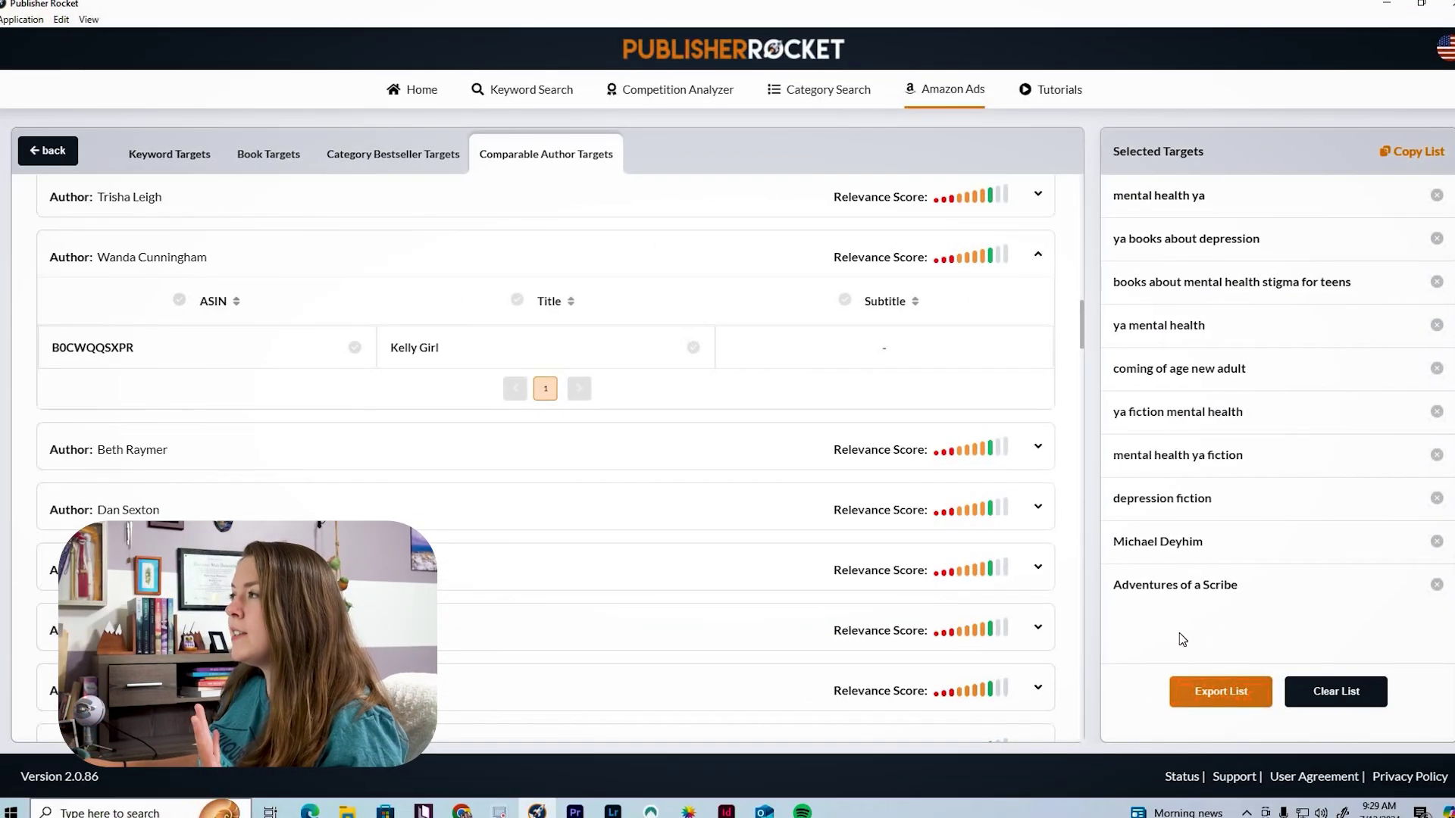
- Export the selected targets list to the Downloads folder under the suggested file name and view it in Excel
key("ctrl+a")
left_click(1156, 147)
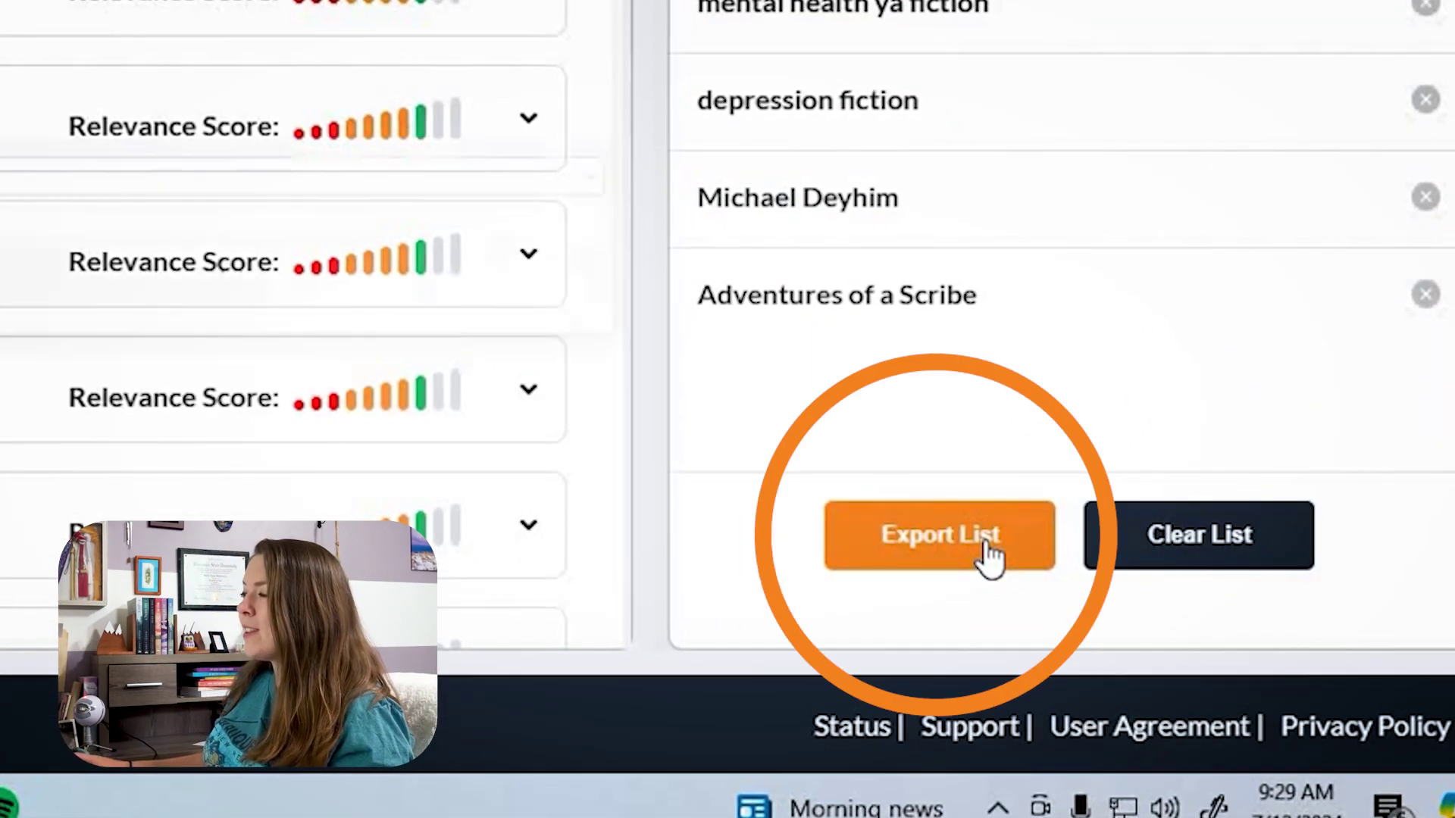
left_click(989, 557)
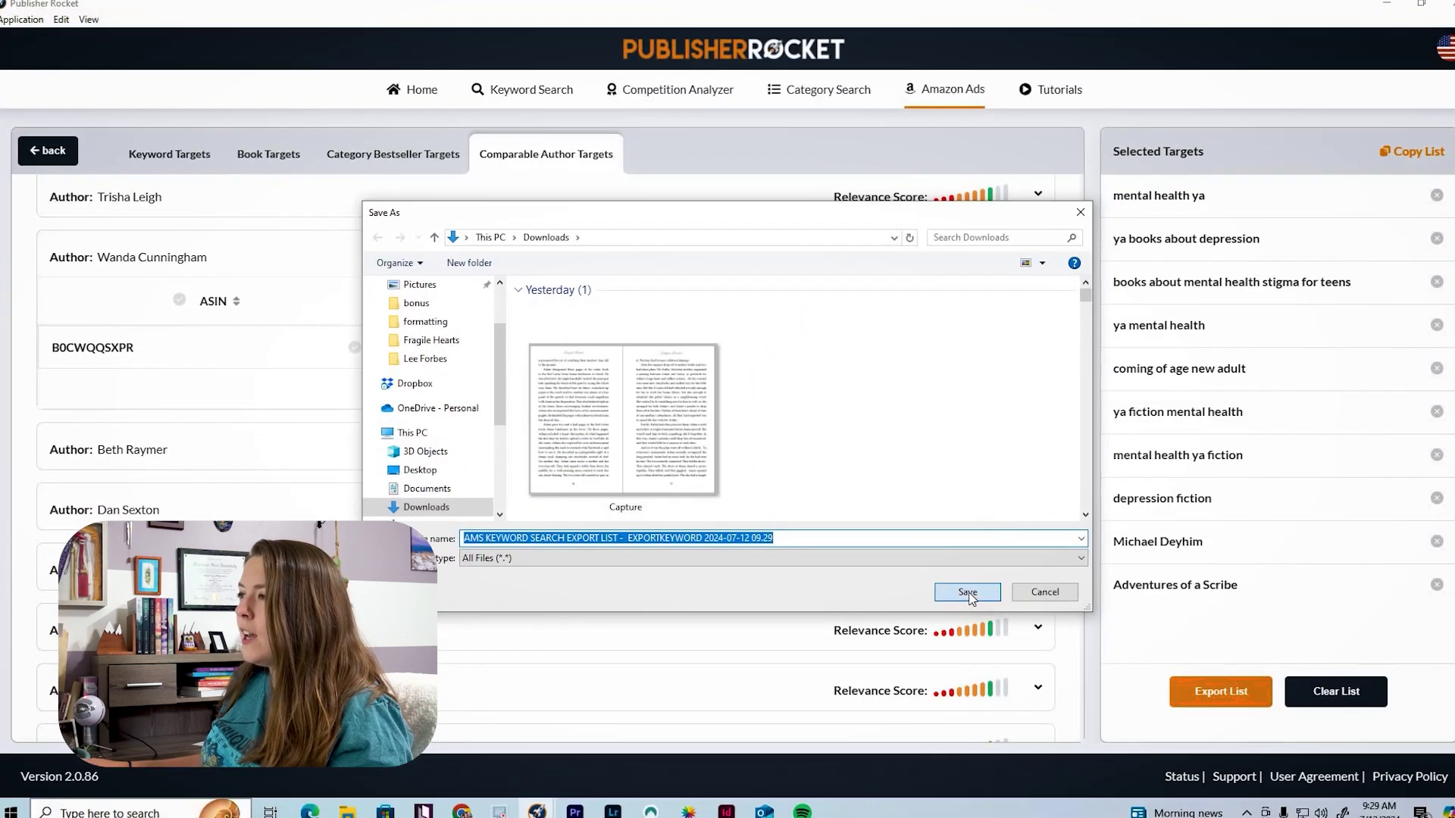
left_click(1263, 650)
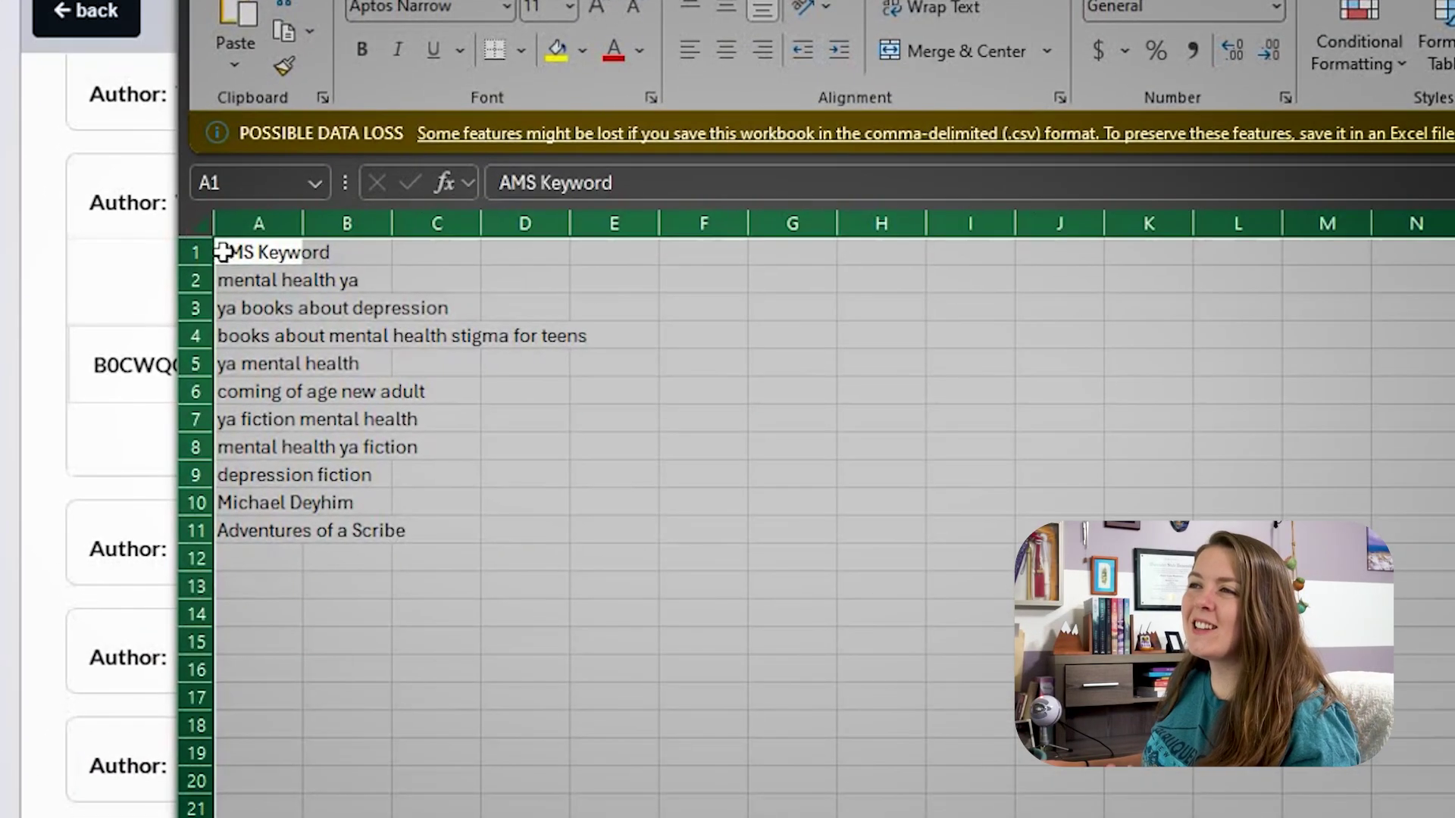
left_click(270, 306)
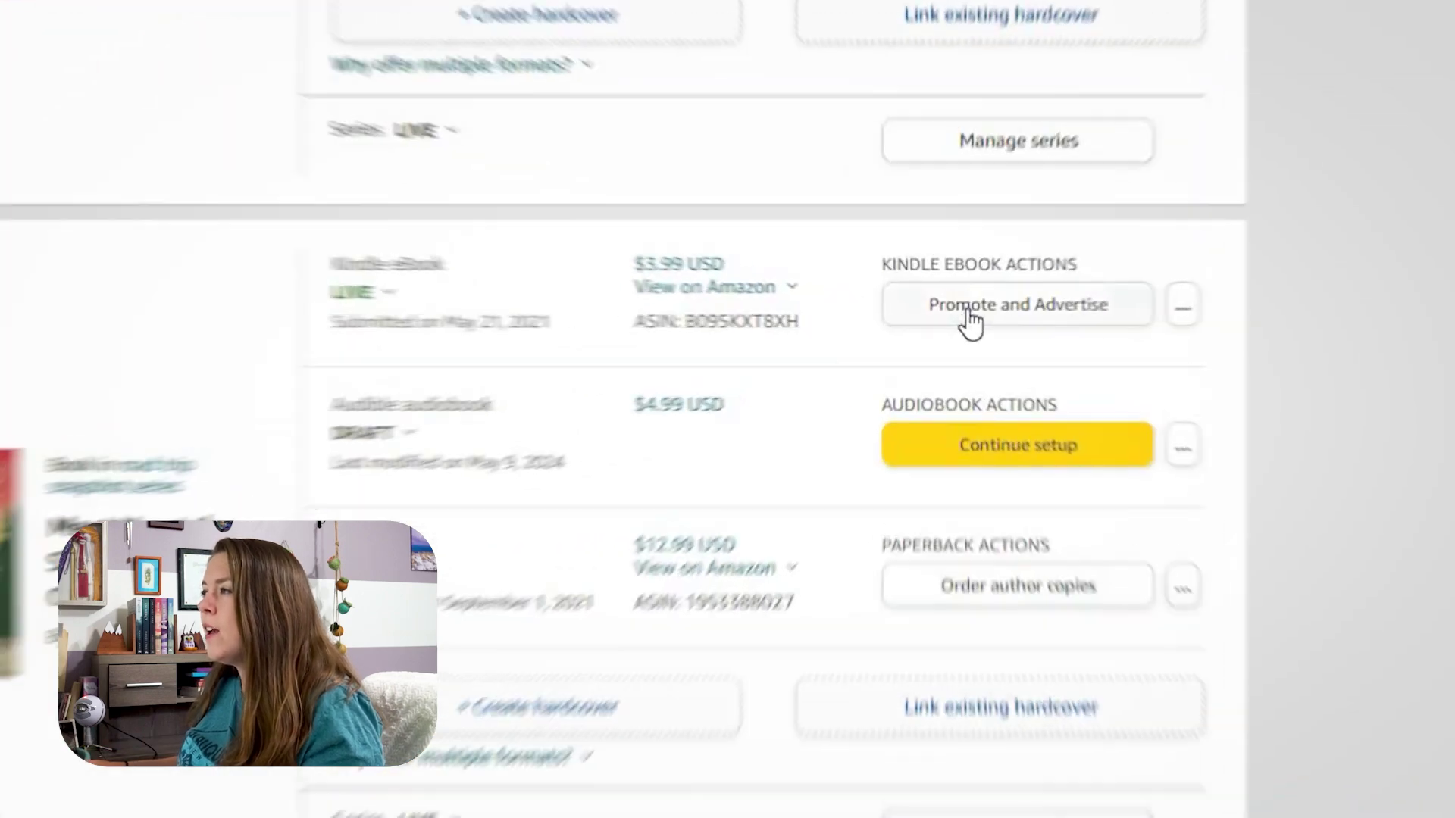
- In Kindle Direct Publishing, open the Meet Me at the Summit ebook's promotion page and choose Amazon.com as the ad campaign marketplace
left_click(964, 321)
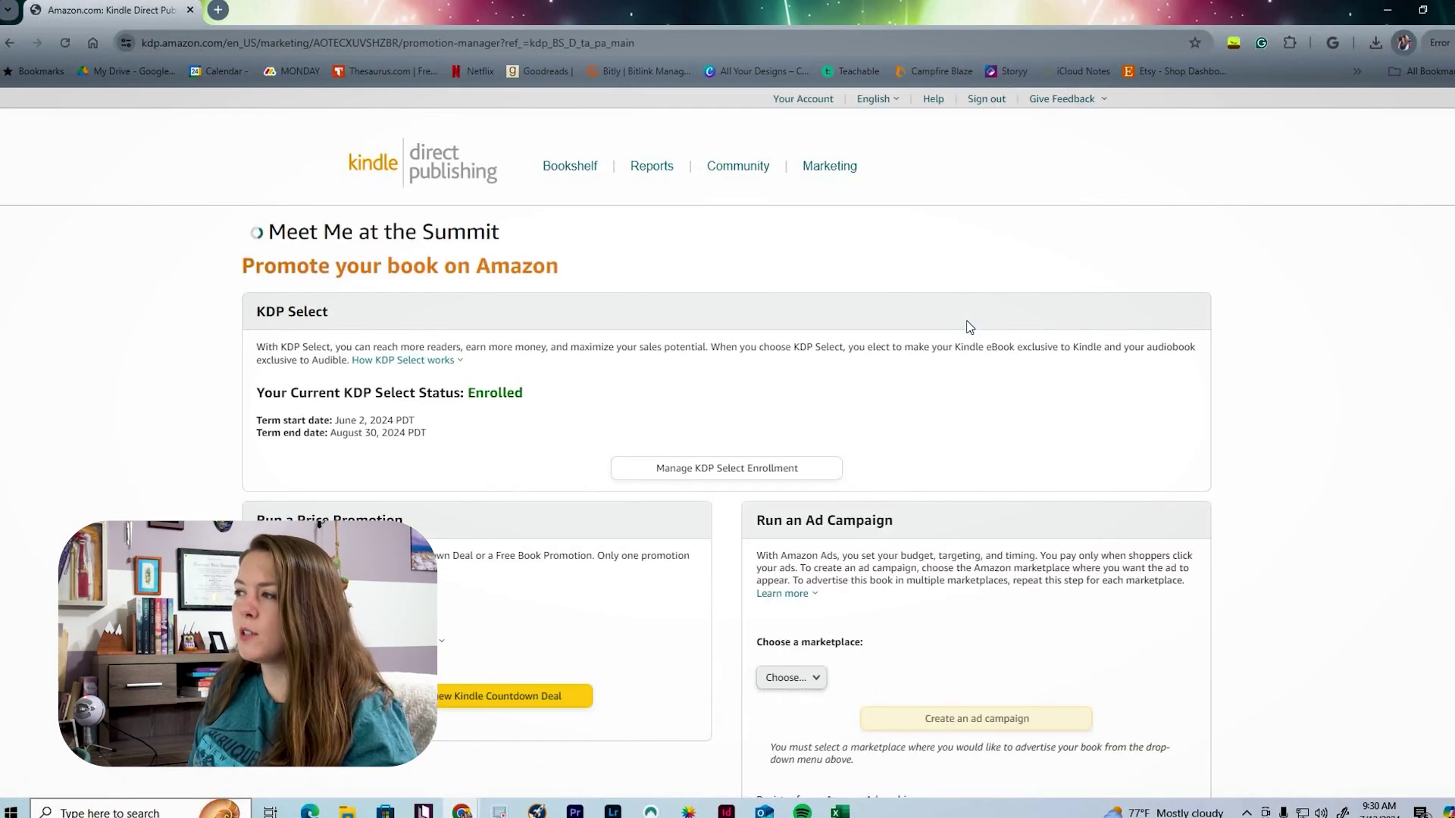
scroll(758, 547, "down", 2)
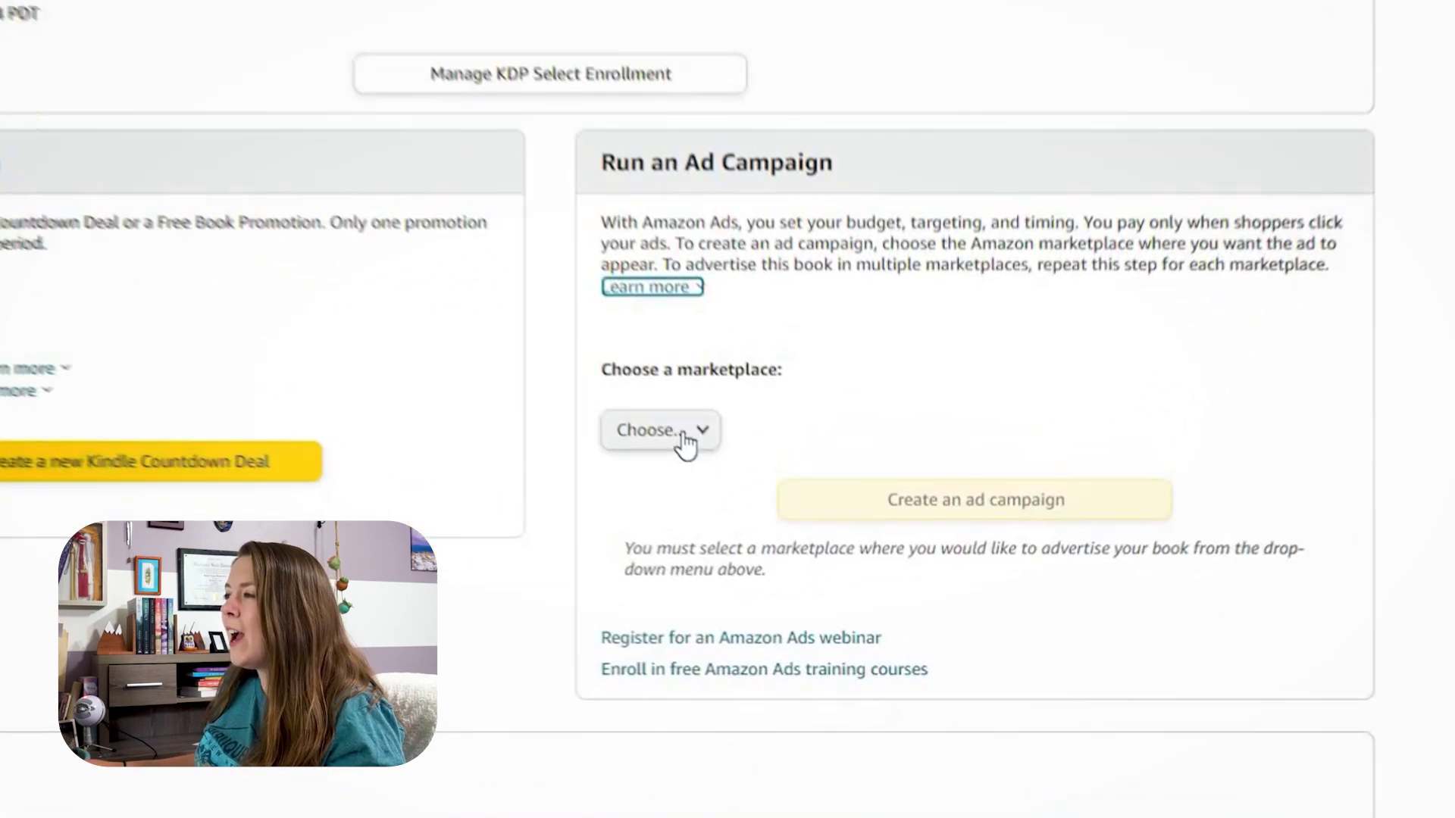
left_click(795, 547)
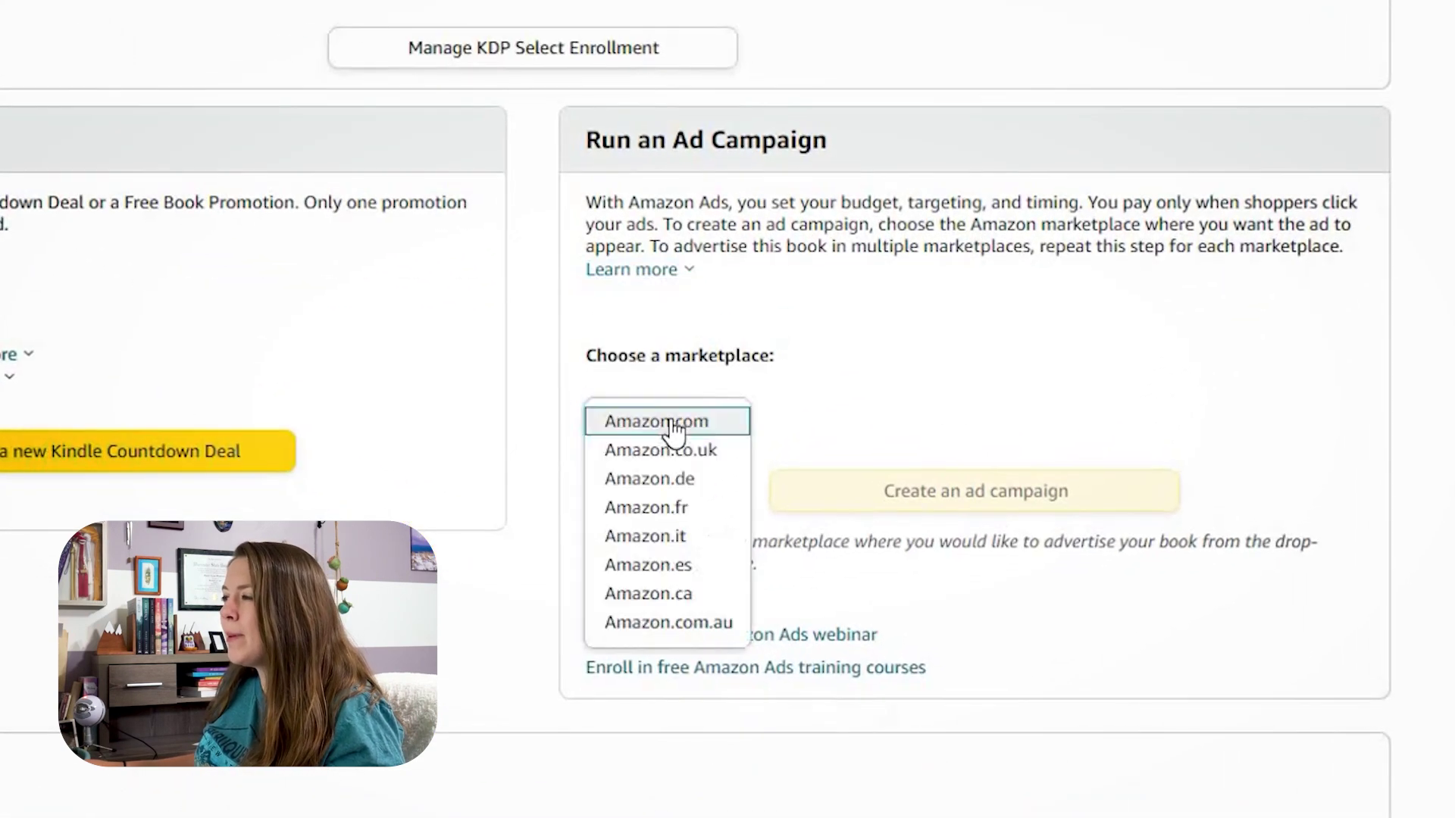
left_click(716, 423)
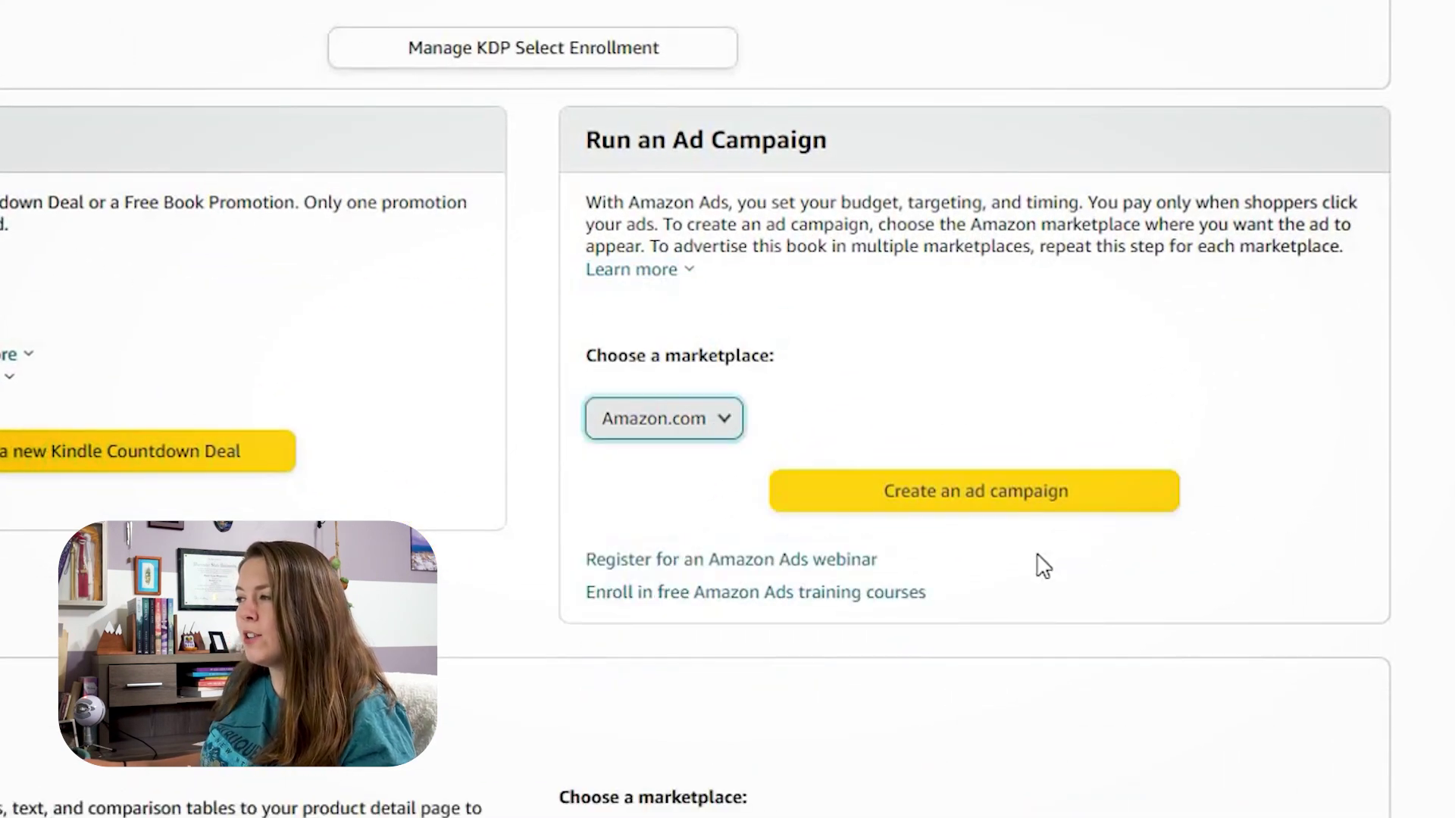
- Start an ad campaign for the Amazon.com marketplace and choose Sponsored Products as the campaign type
left_click(698, 425)
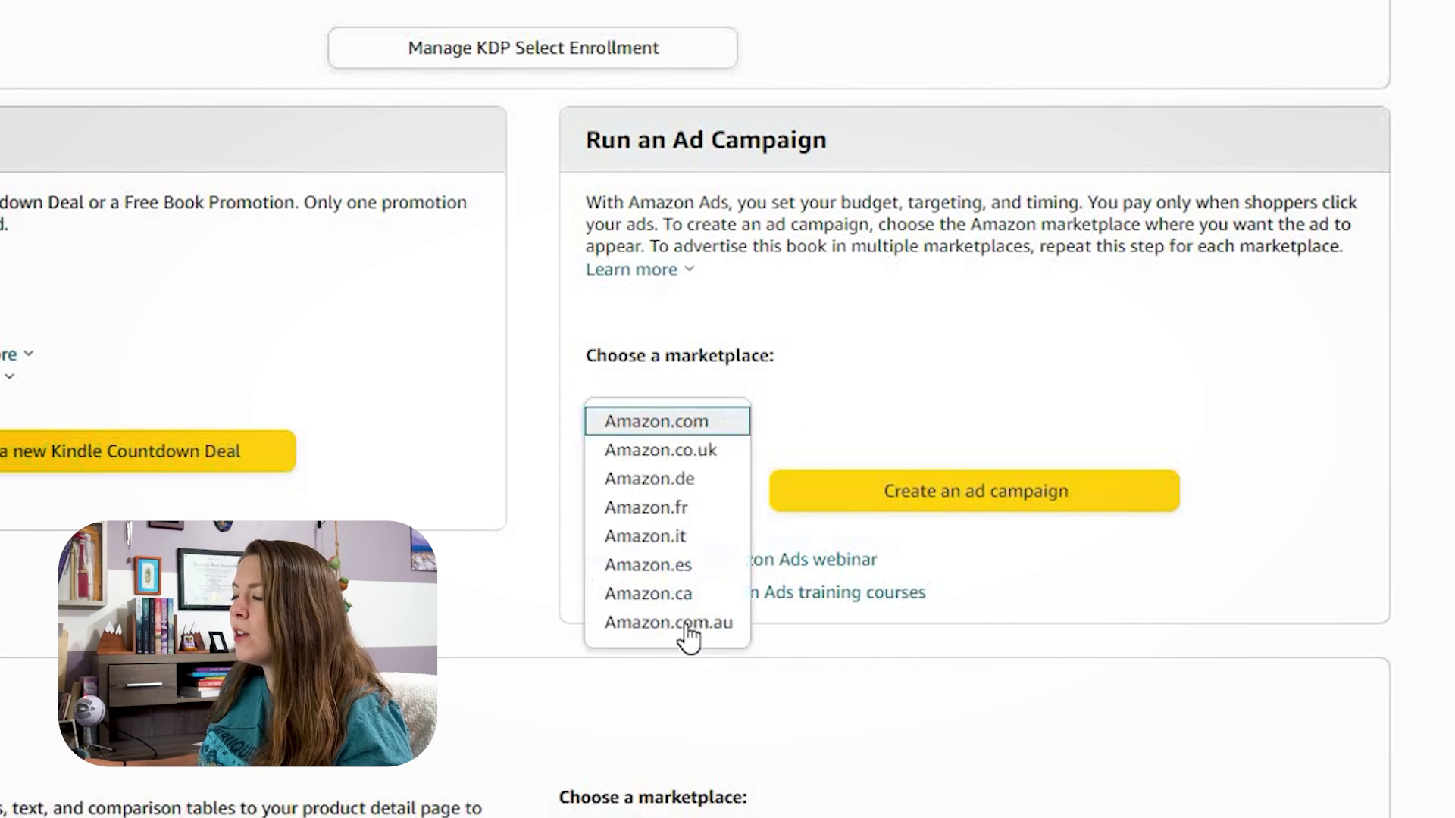
left_click(698, 423)
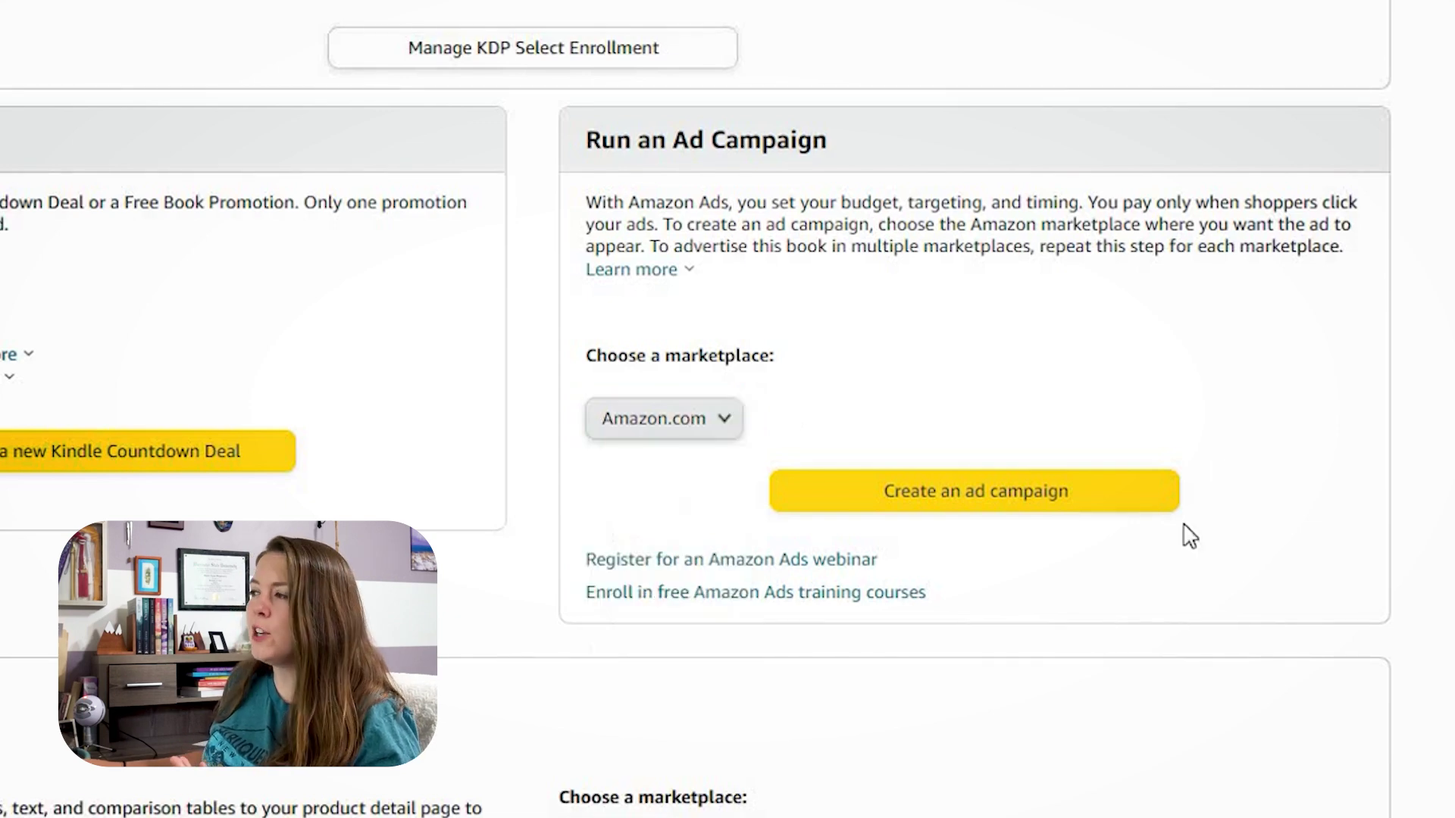
left_click(999, 501)
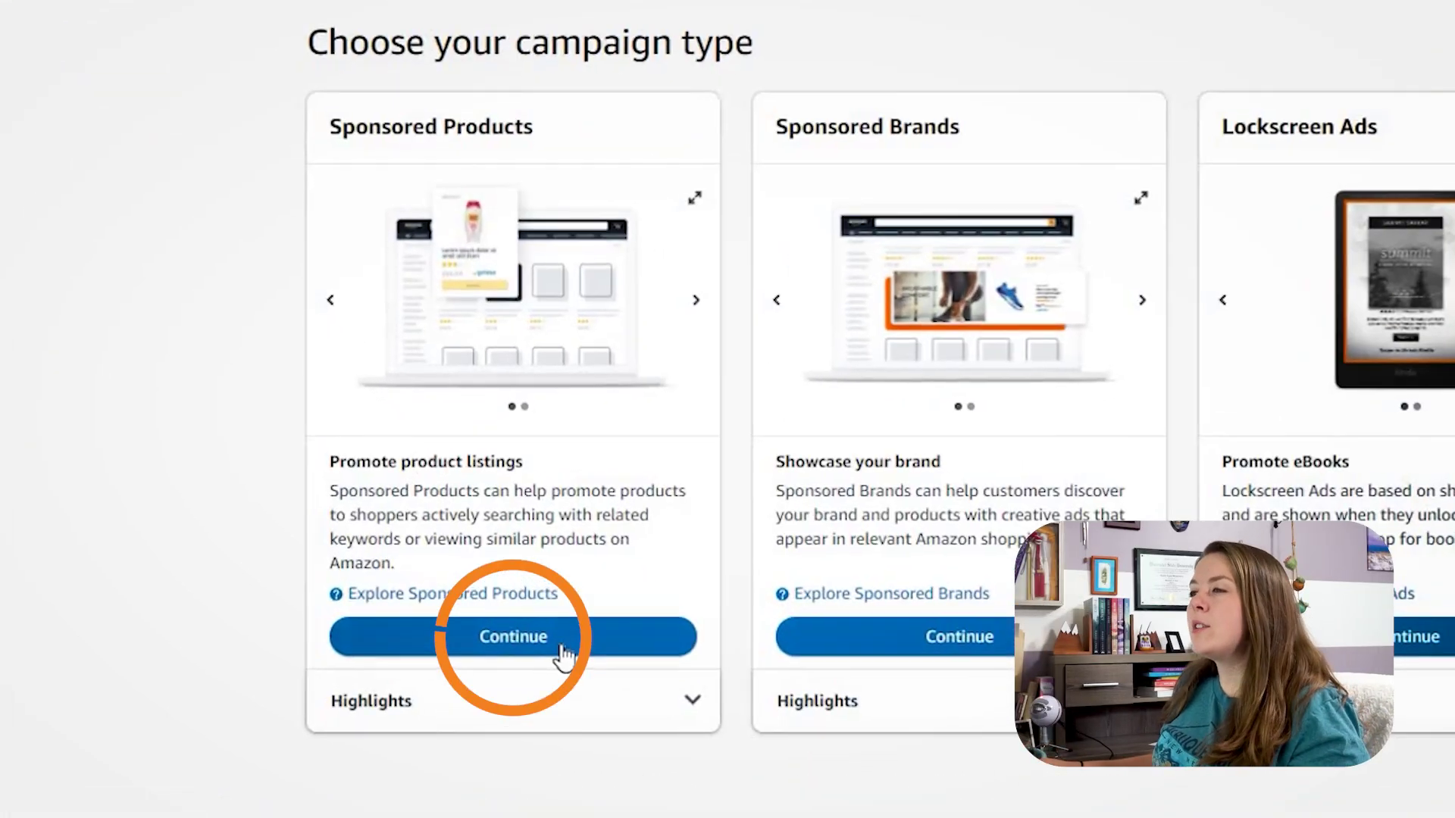
left_click(561, 646)
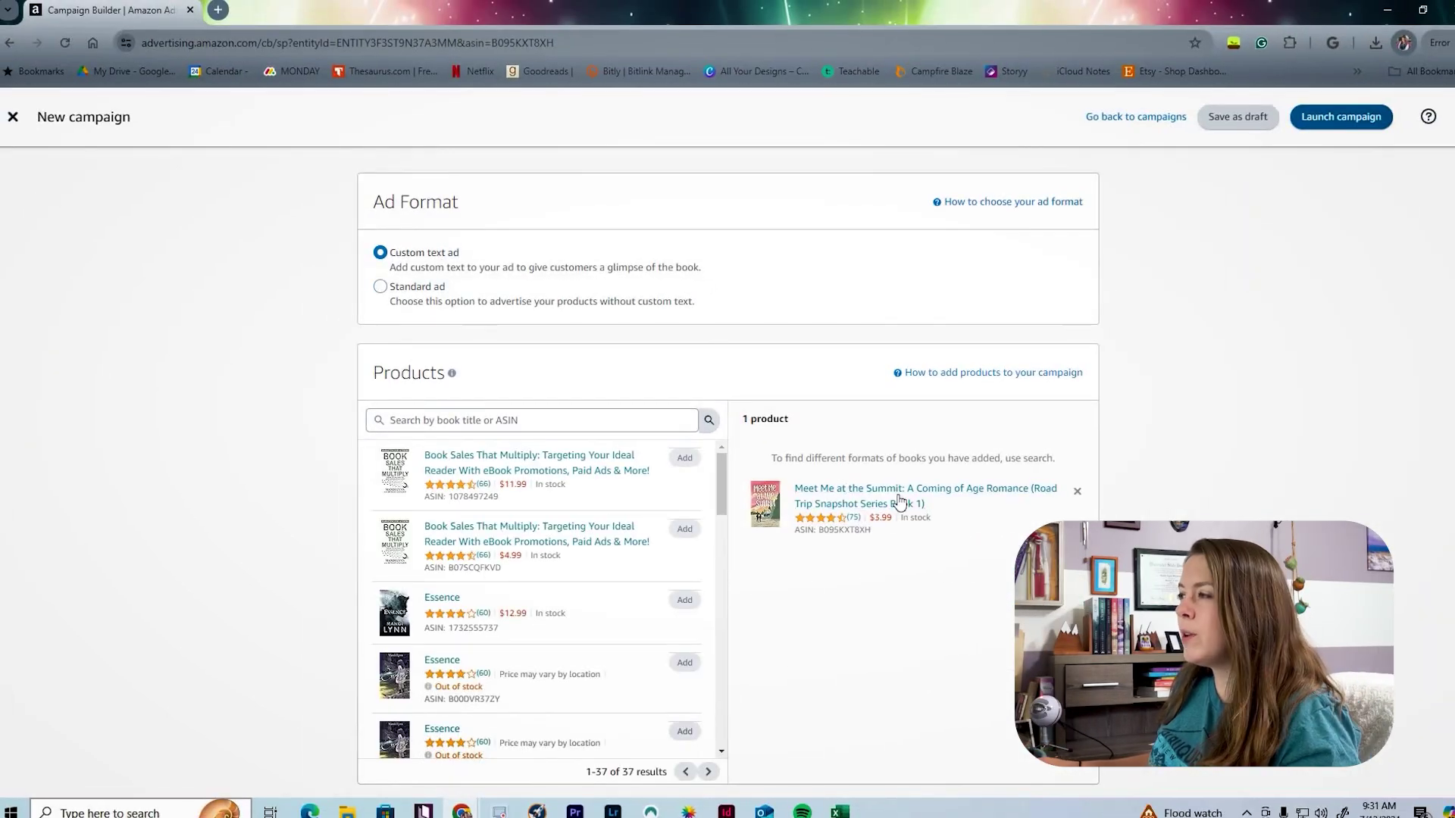
- Add the $12.99 edition of Meet Me at the Summit (Road Trip Snapshot Series) to the campaign's products
mouse_move(684, 528)
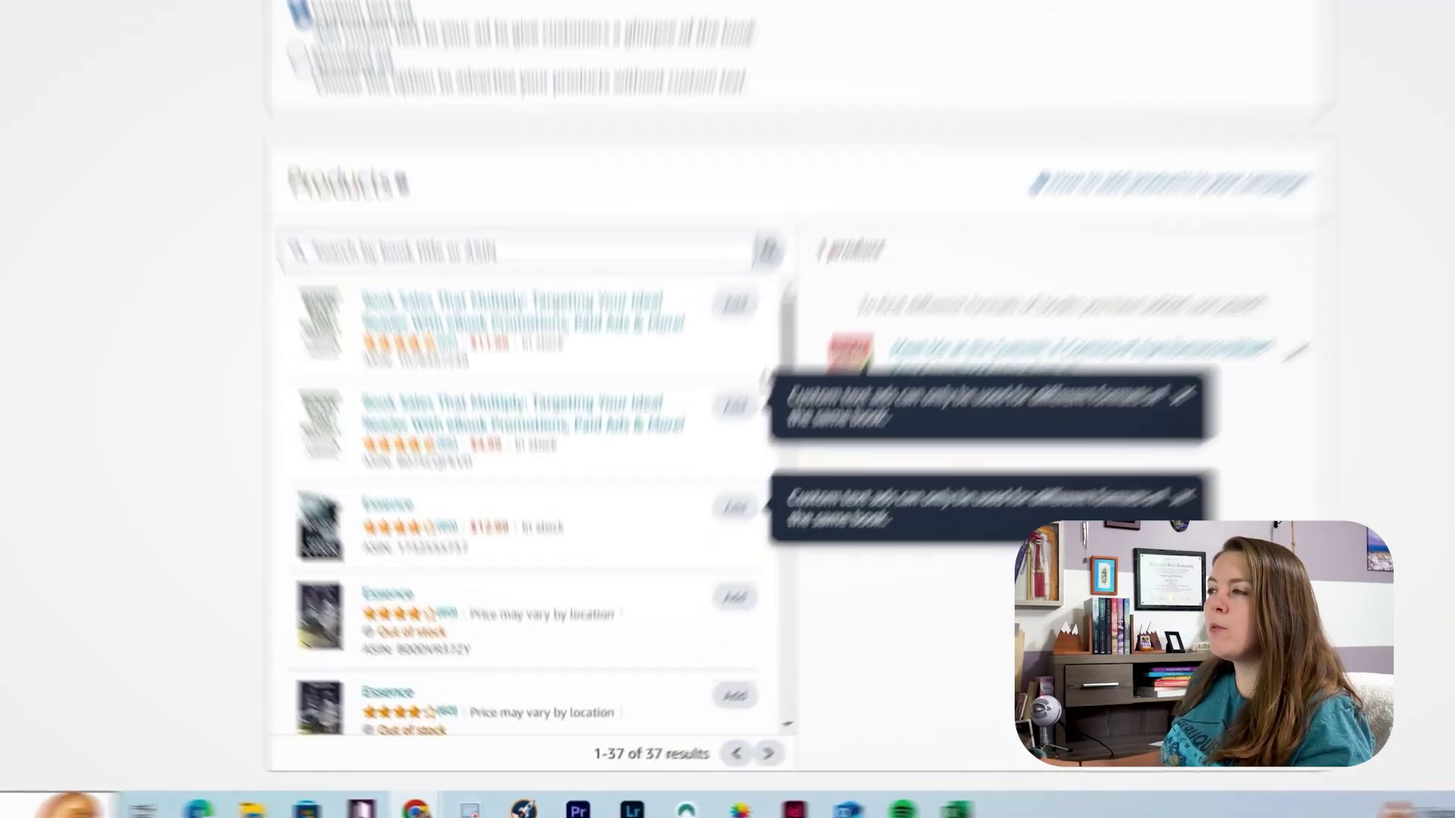
scroll(795, 394, "down", 15)
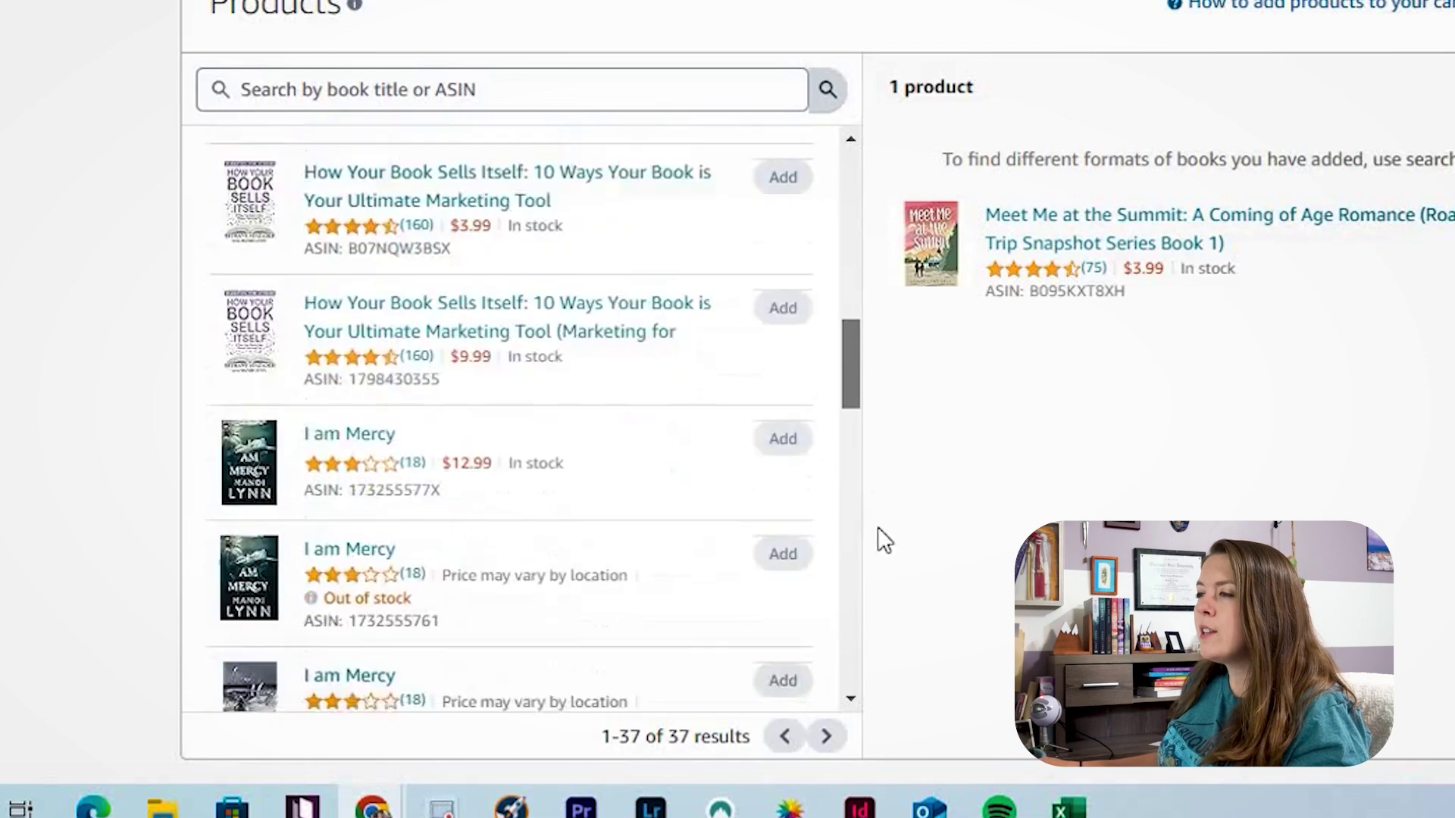
scroll(812, 373, "down", 10)
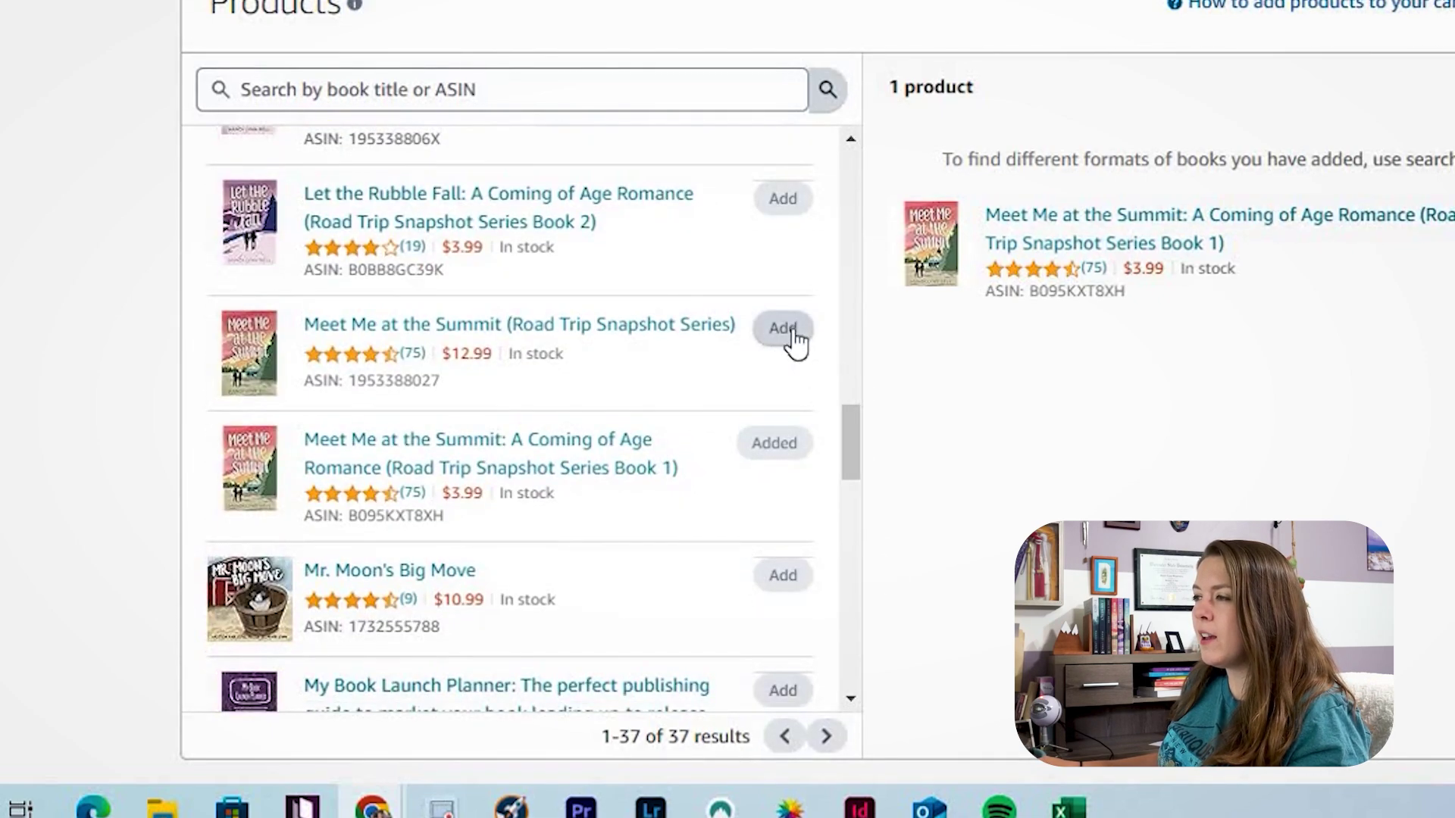
left_click(788, 332)
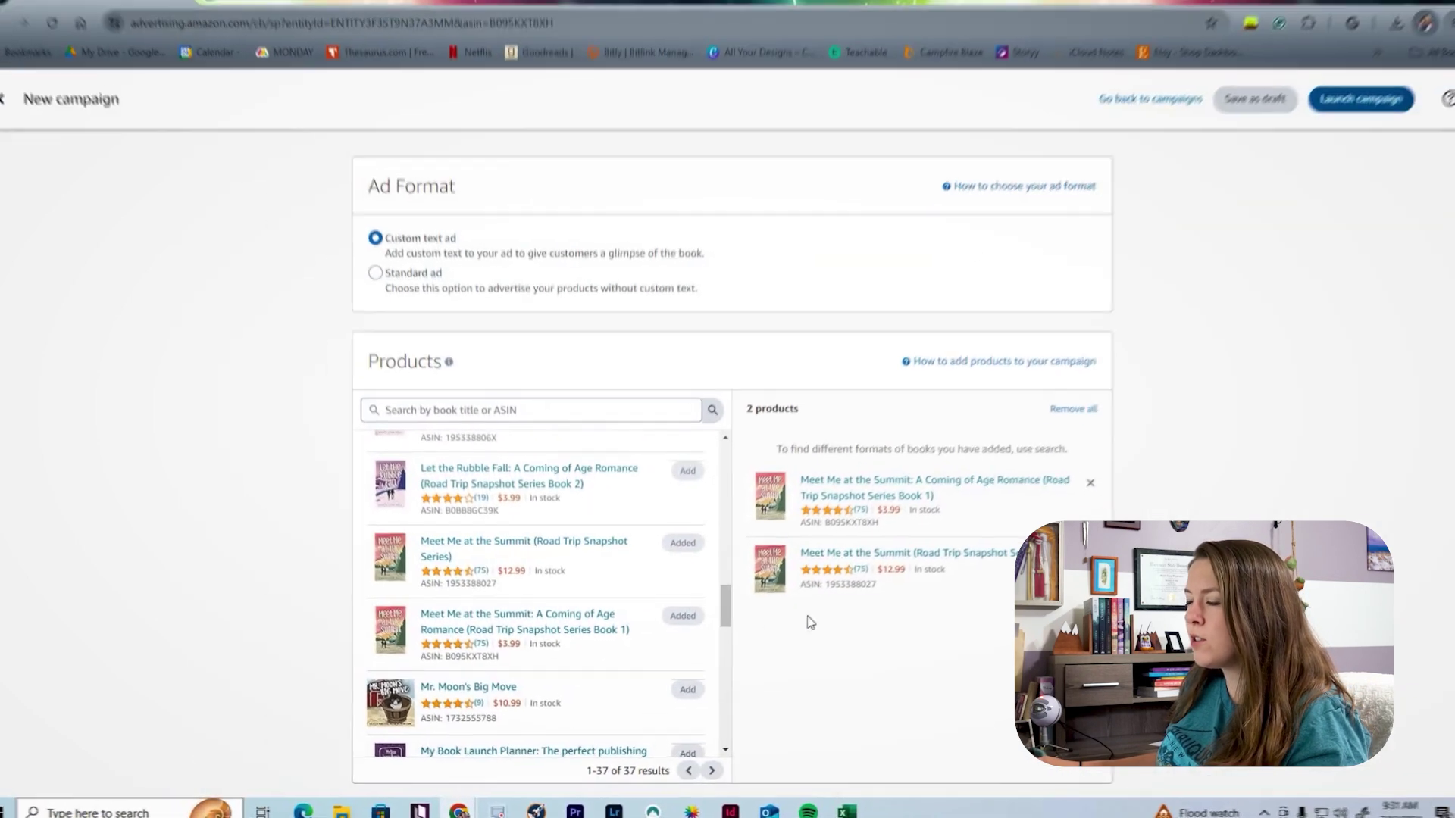
- Choose manual targeting for the campaign and switch keyword targeting to entering a custom list
scroll(971, 684, "down", 7)
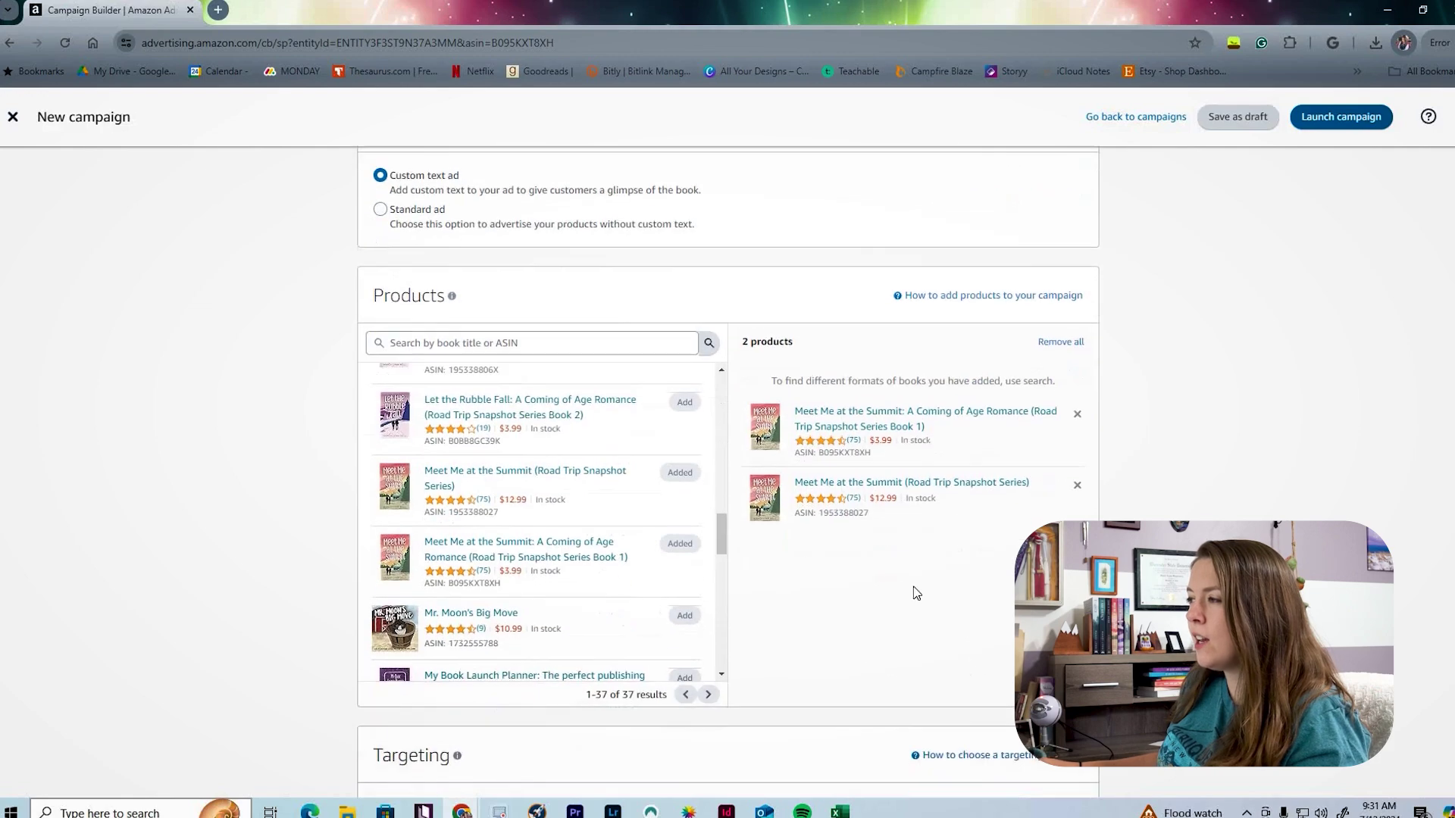
scroll(870, 572, "down", 1)
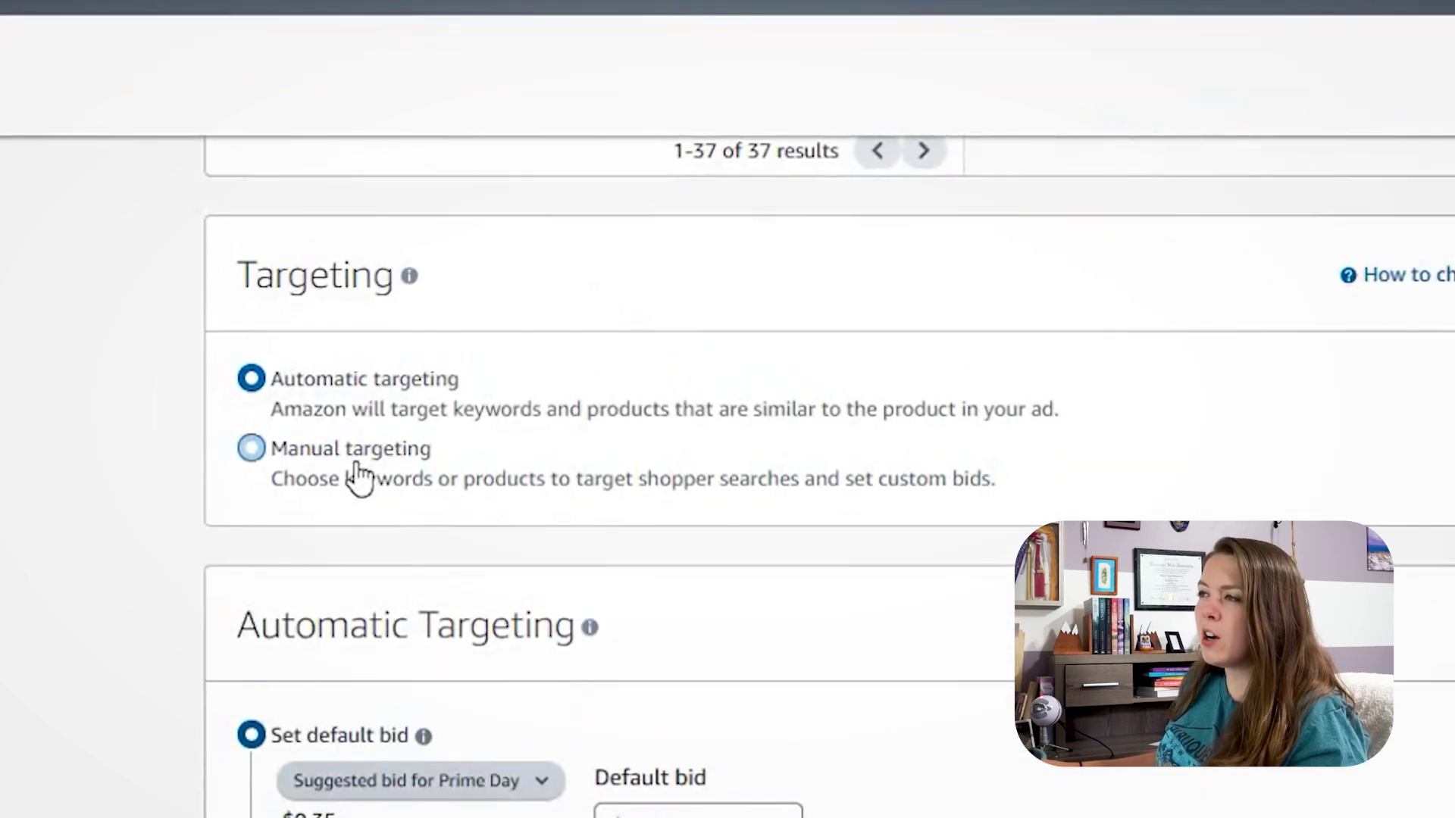
left_click(345, 453)
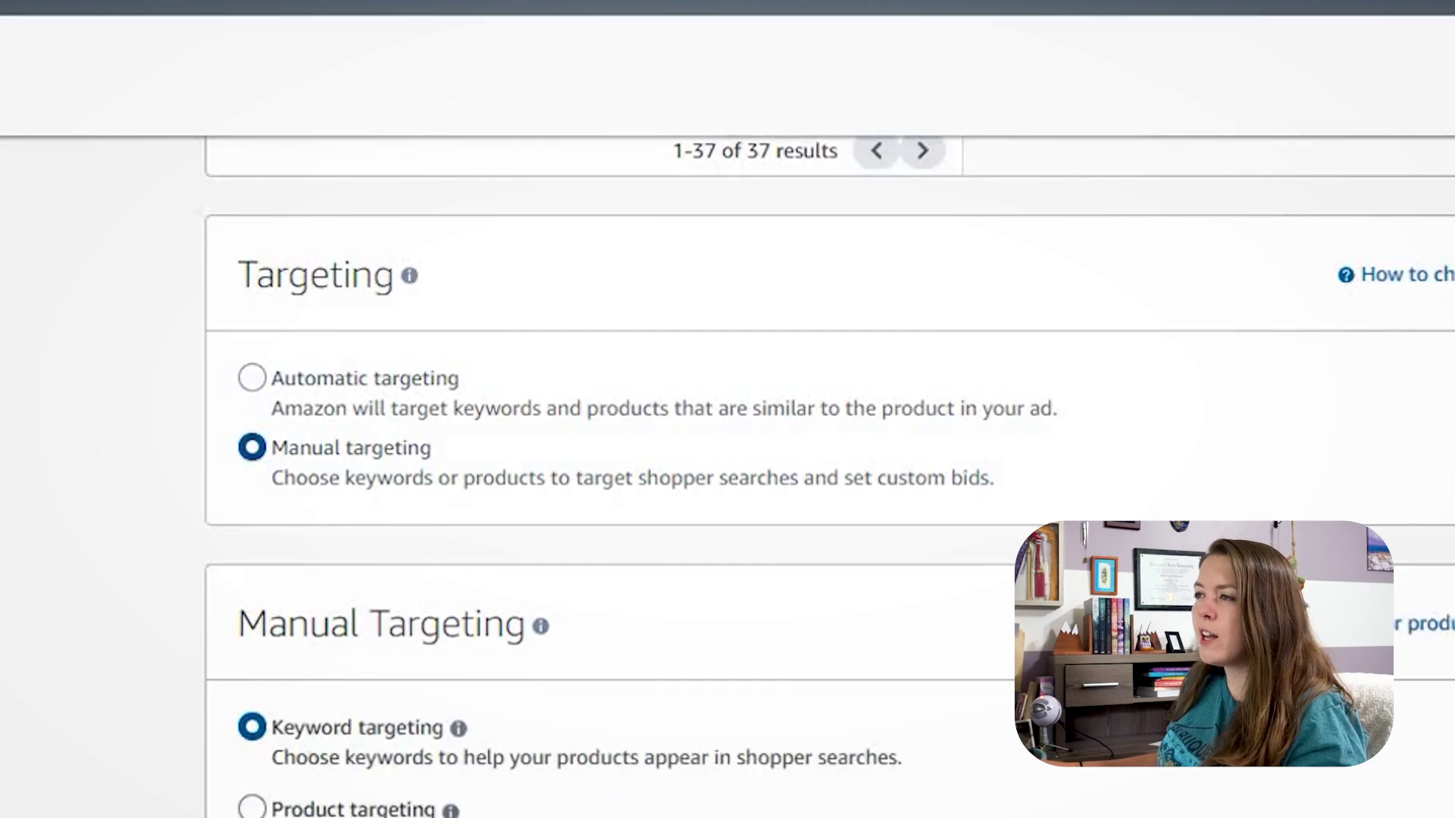
scroll(591, 510, "down", 3)
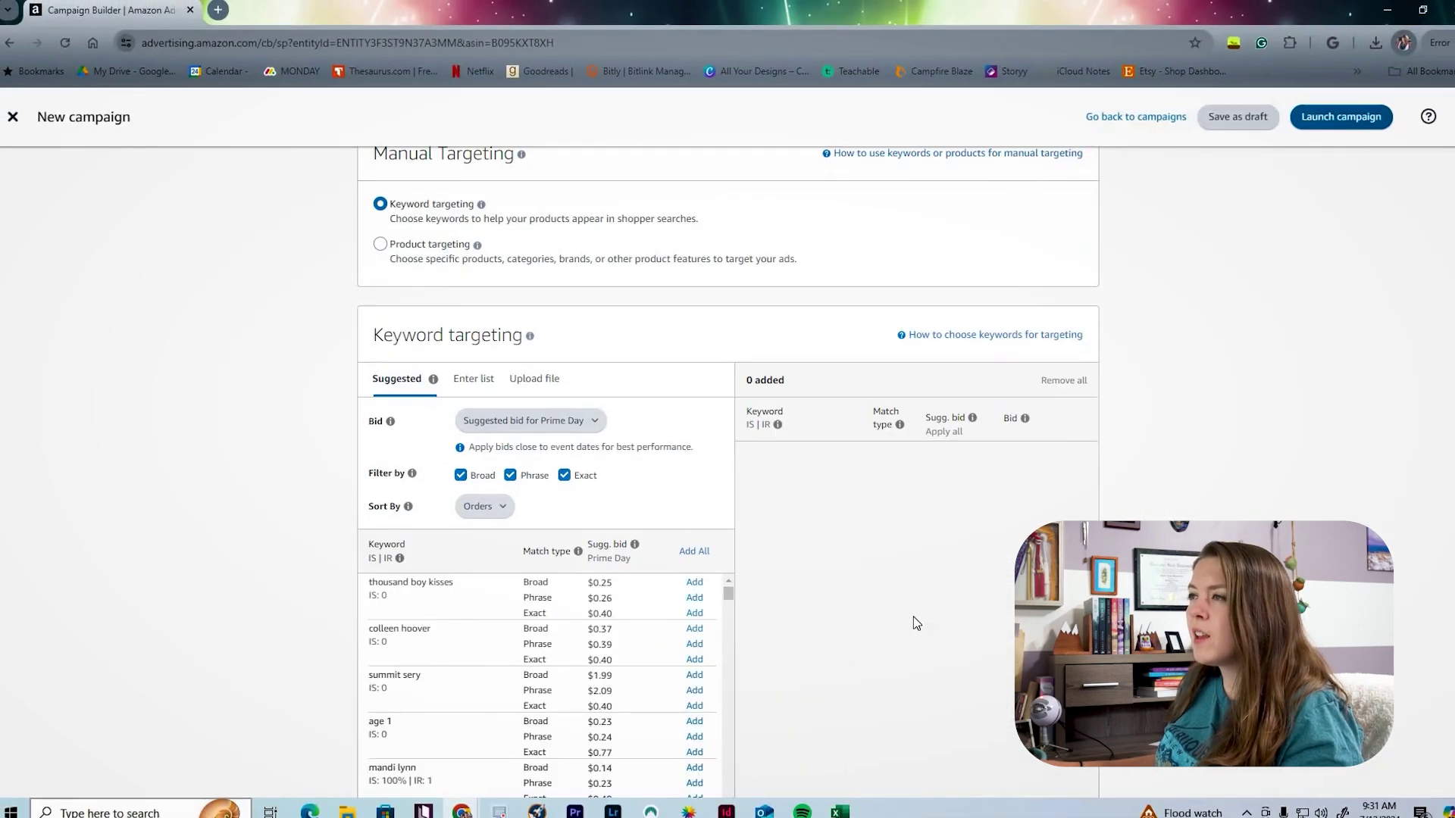
scroll(916, 623, "down", 2)
left_click(464, 239)
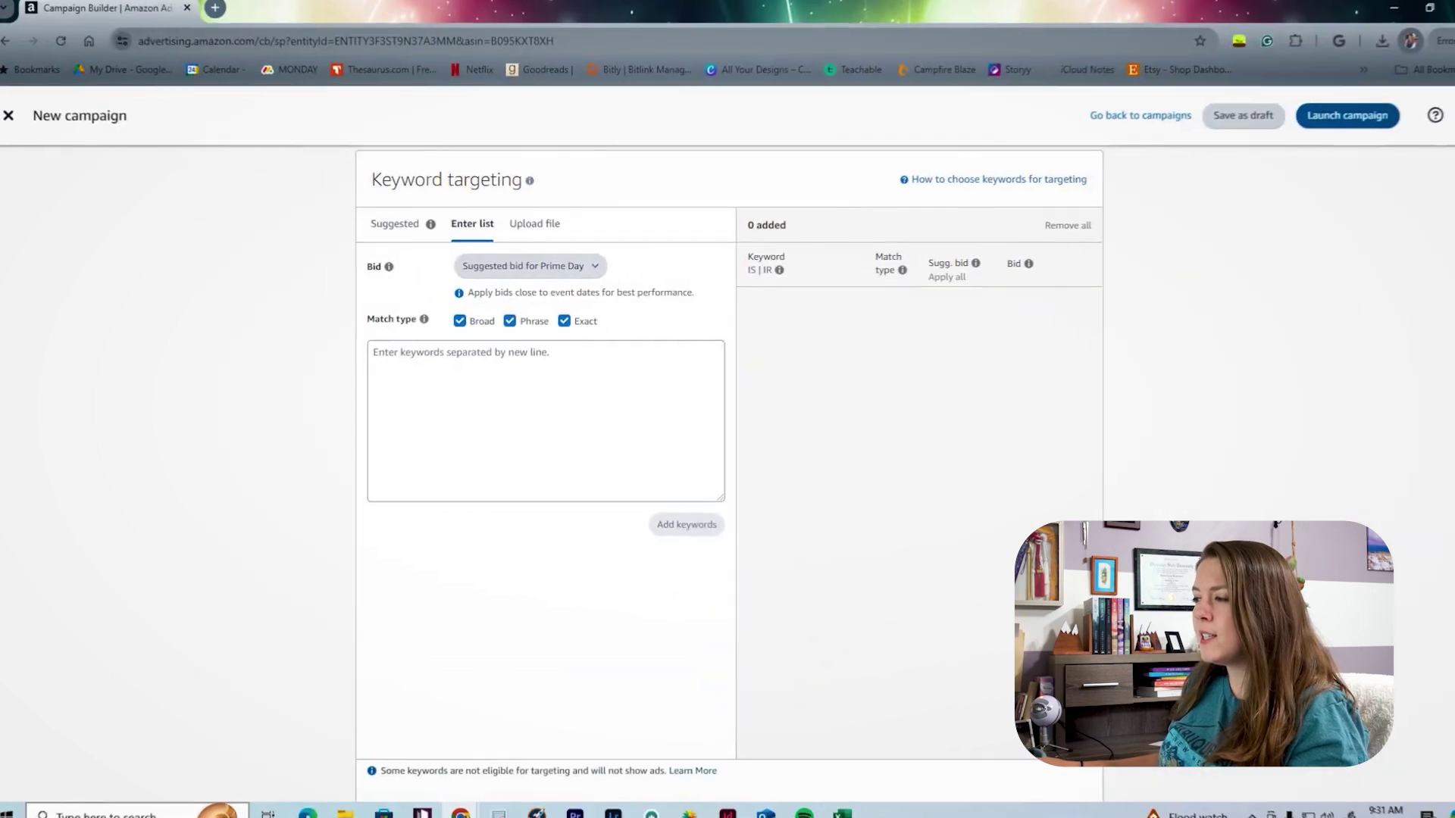
- Copy the keyword targets from the exported Excel spreadsheet and paste them into the campaign's keyword list
key("alt+Tab")
left_click_drag(137, 440, 137, 284)
key("ctrl+c")
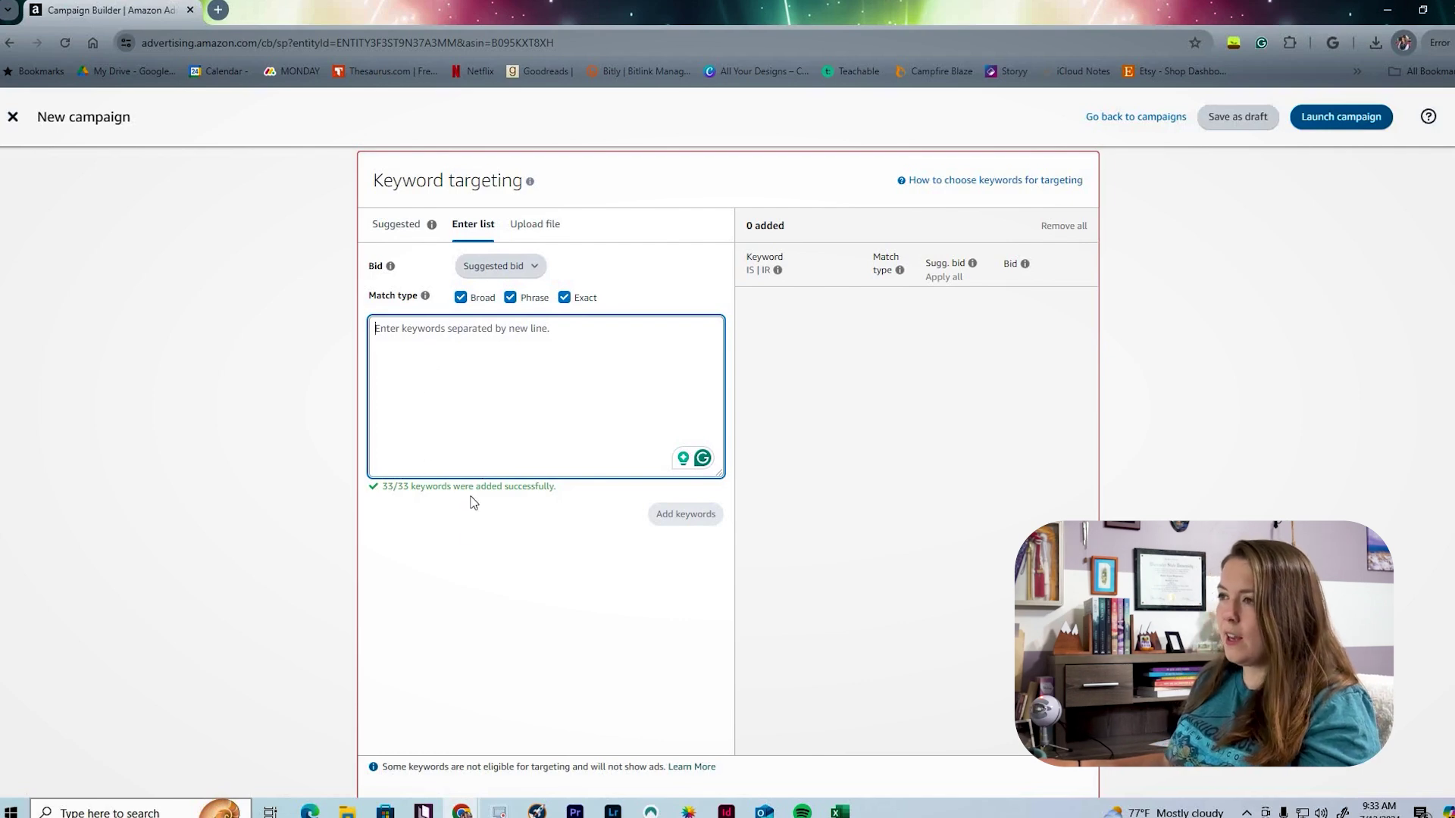
key("ctrl+v")
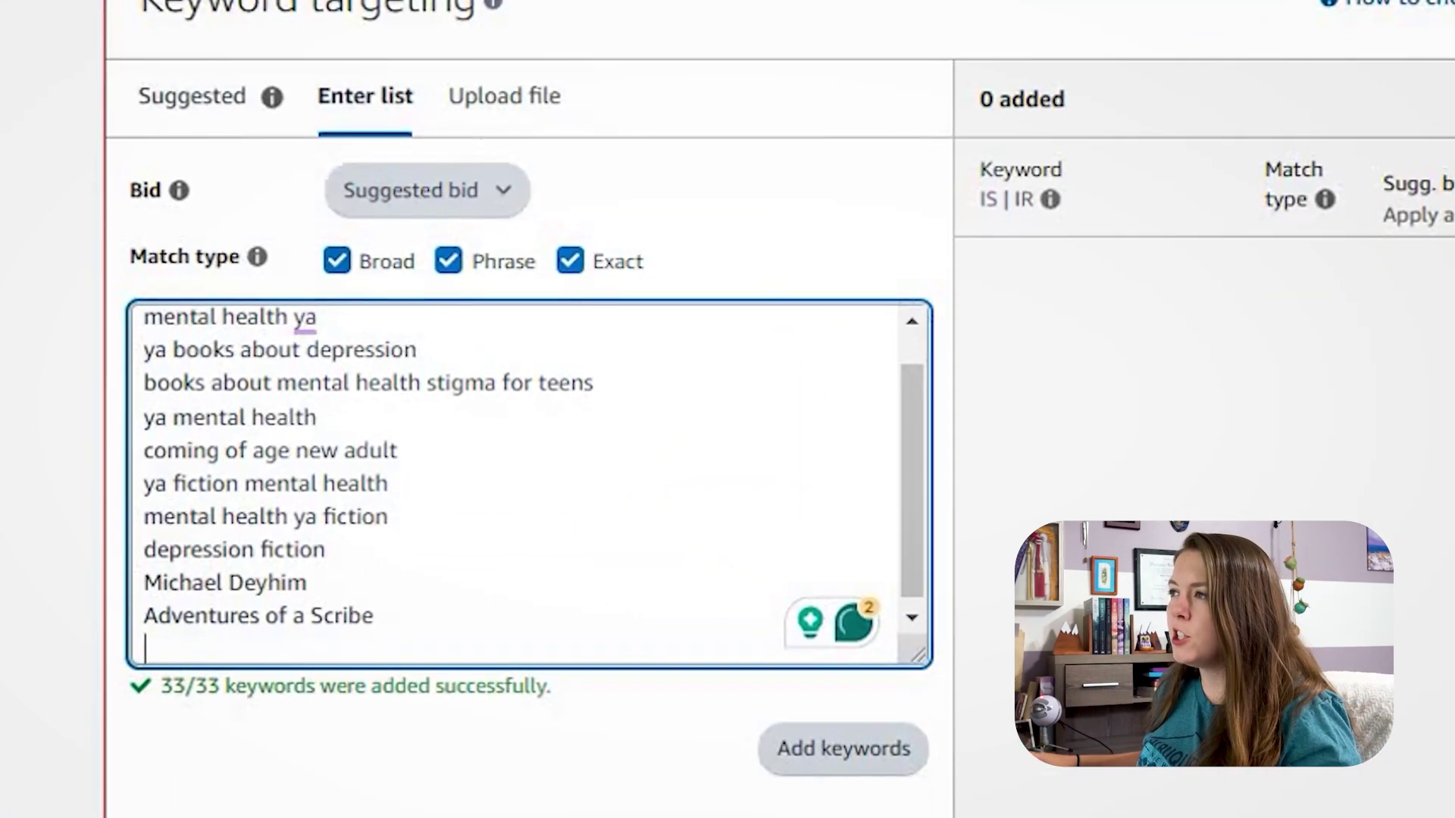
- Use a custom bid of $0.33, add the pasted keywords as broad, phrase and exact matches, and review the added list
left_click(485, 195)
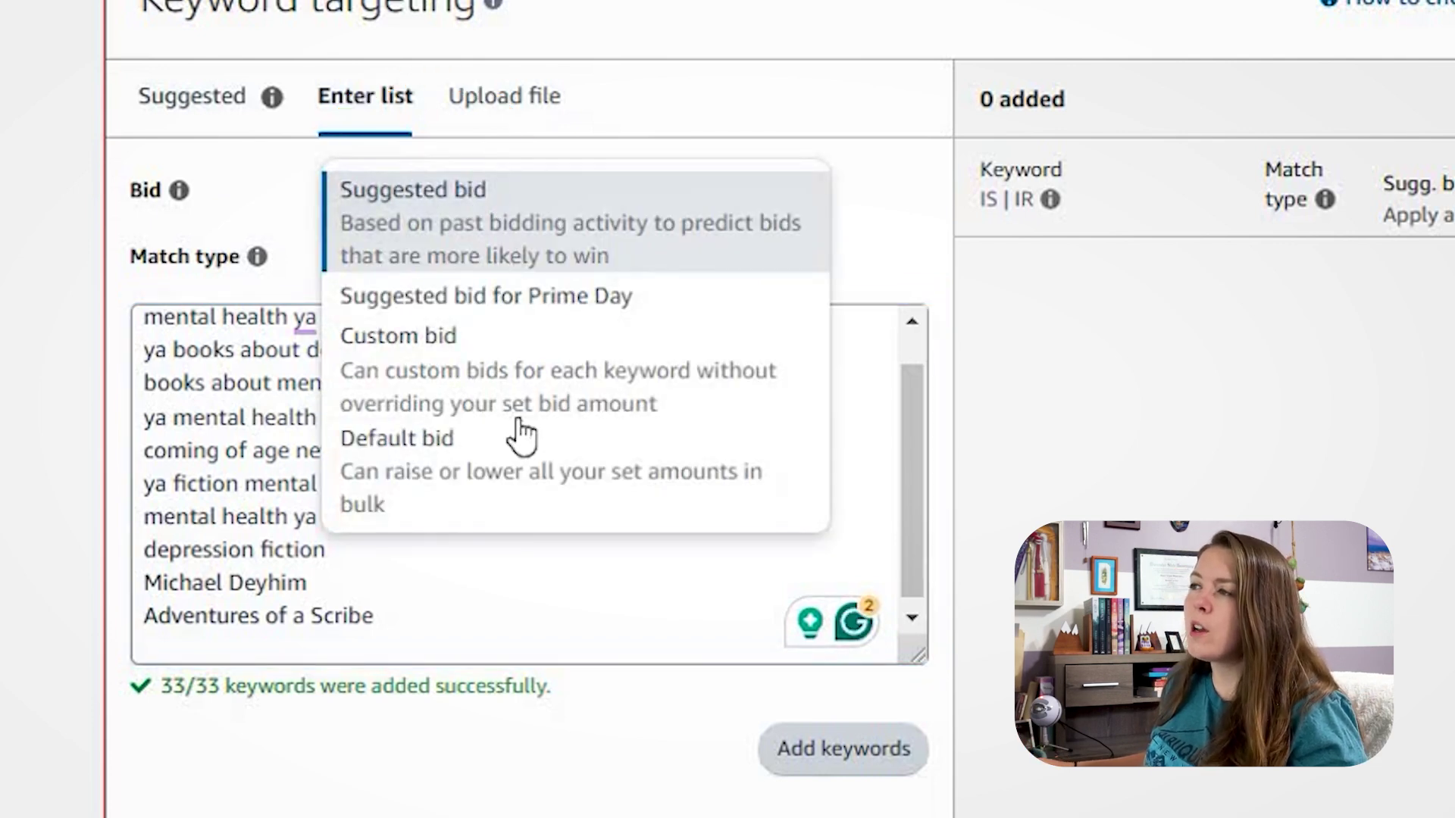
left_click(538, 345)
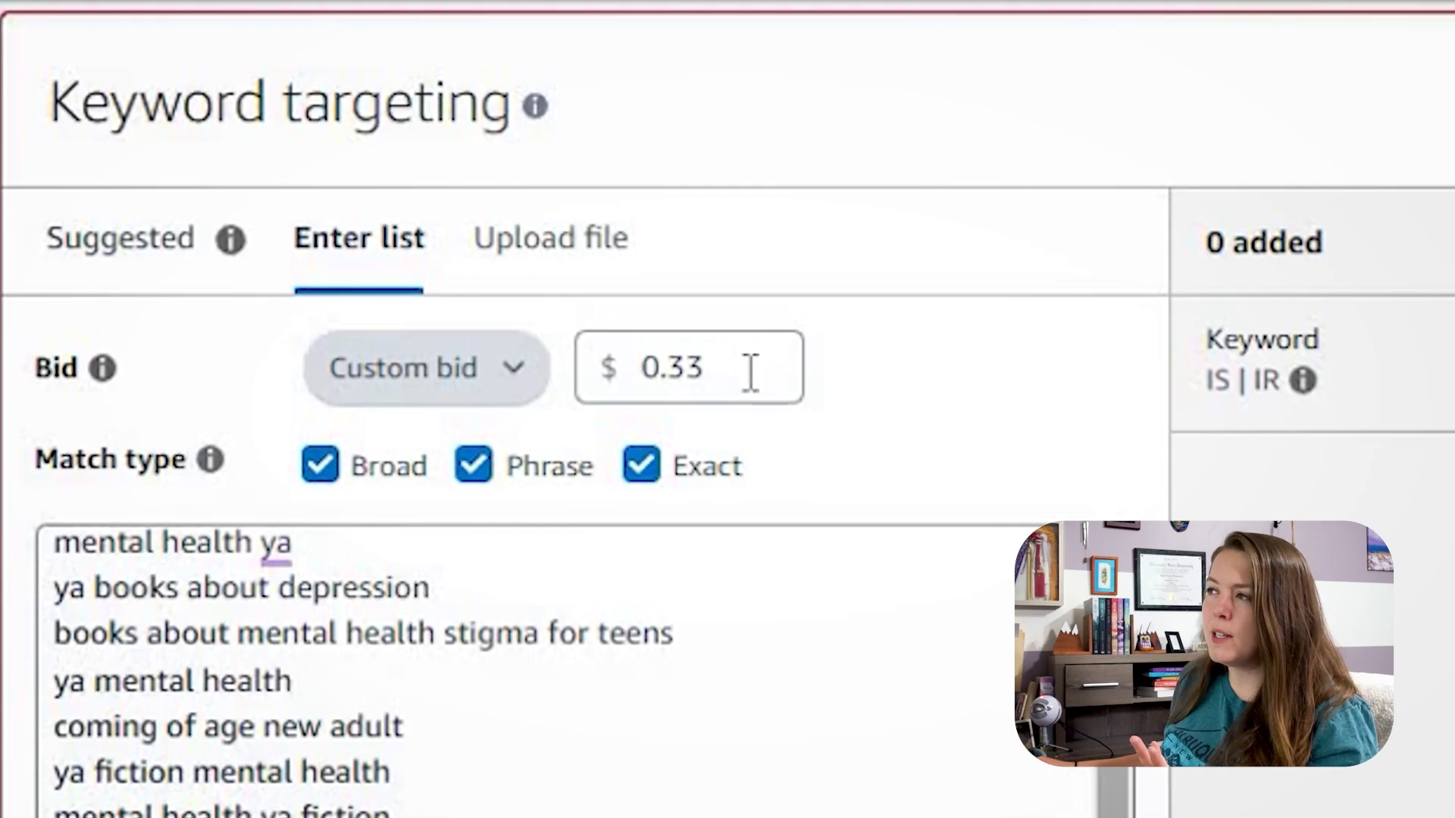
left_click(750, 374)
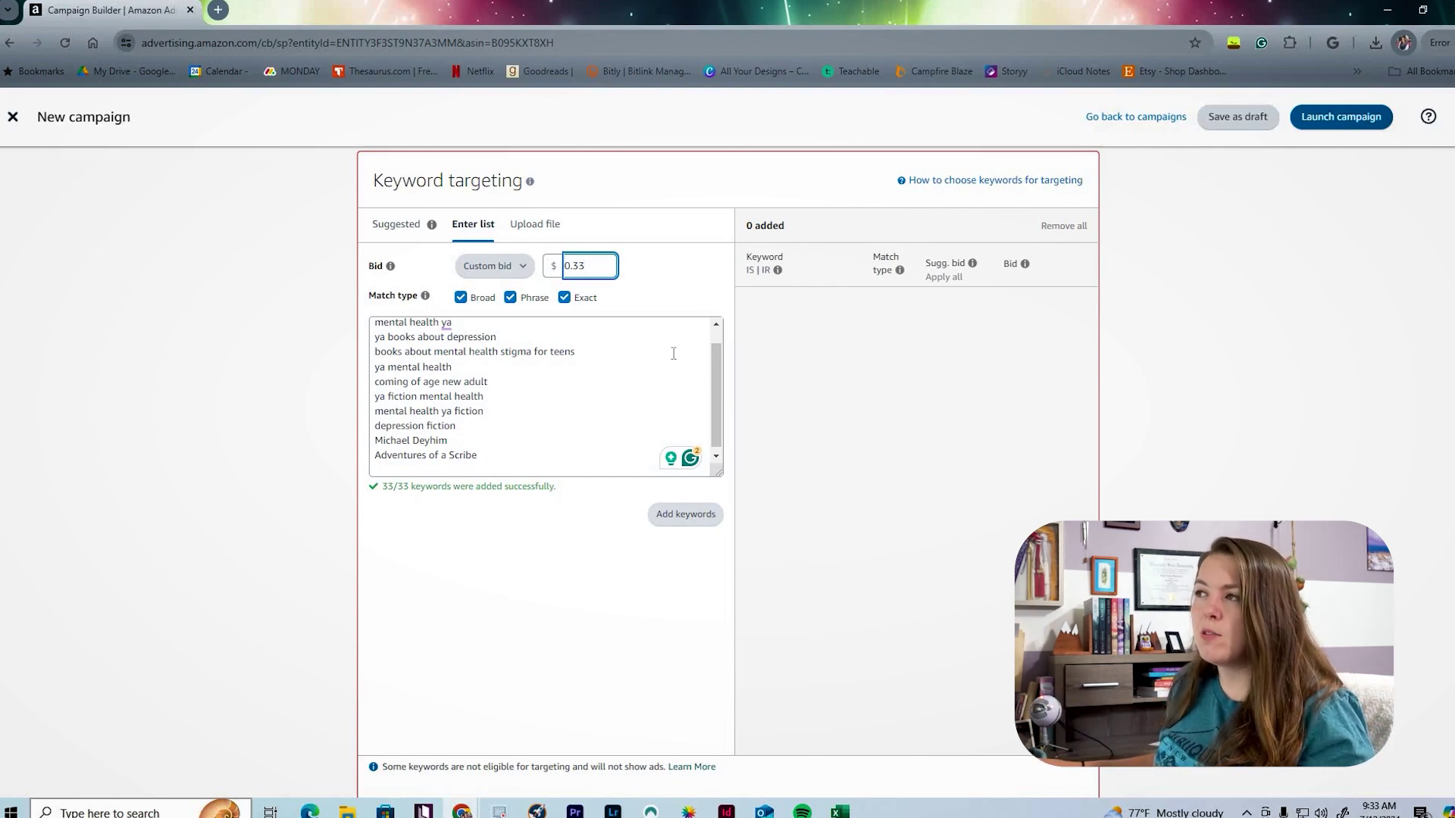
left_click(686, 515)
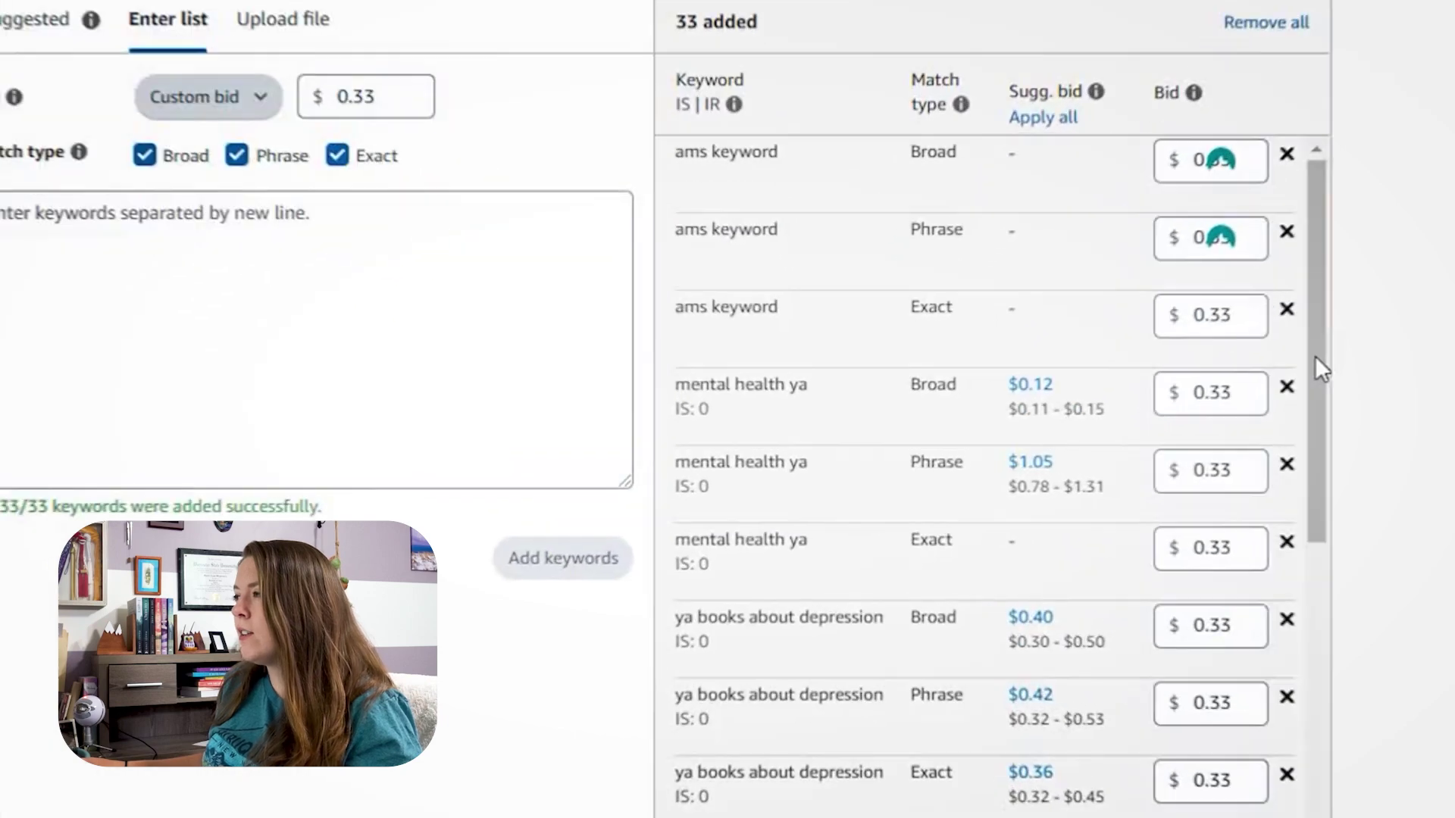
scroll(1095, 492, "down", 5)
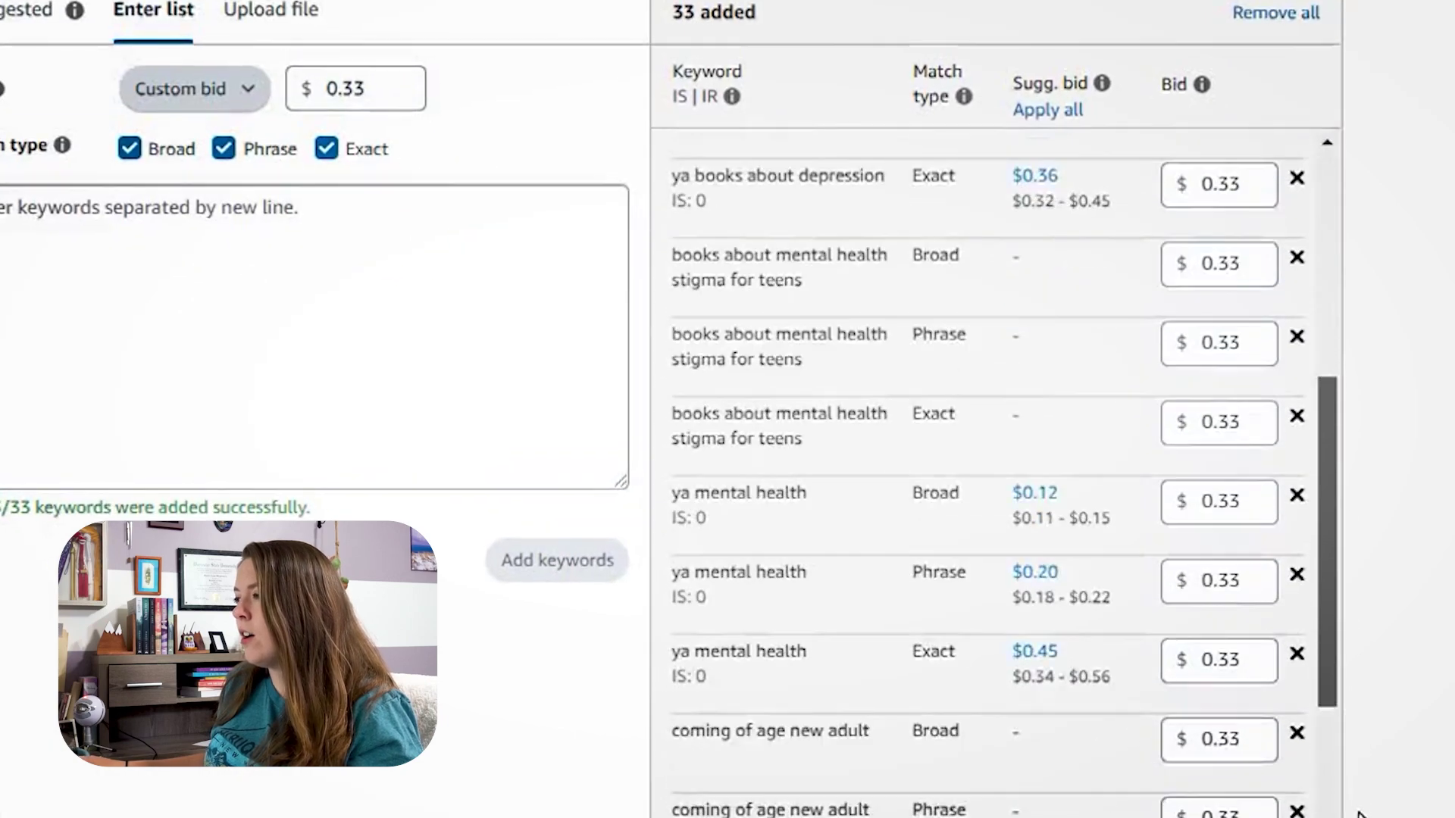
scroll(1300, 492, "down", 10)
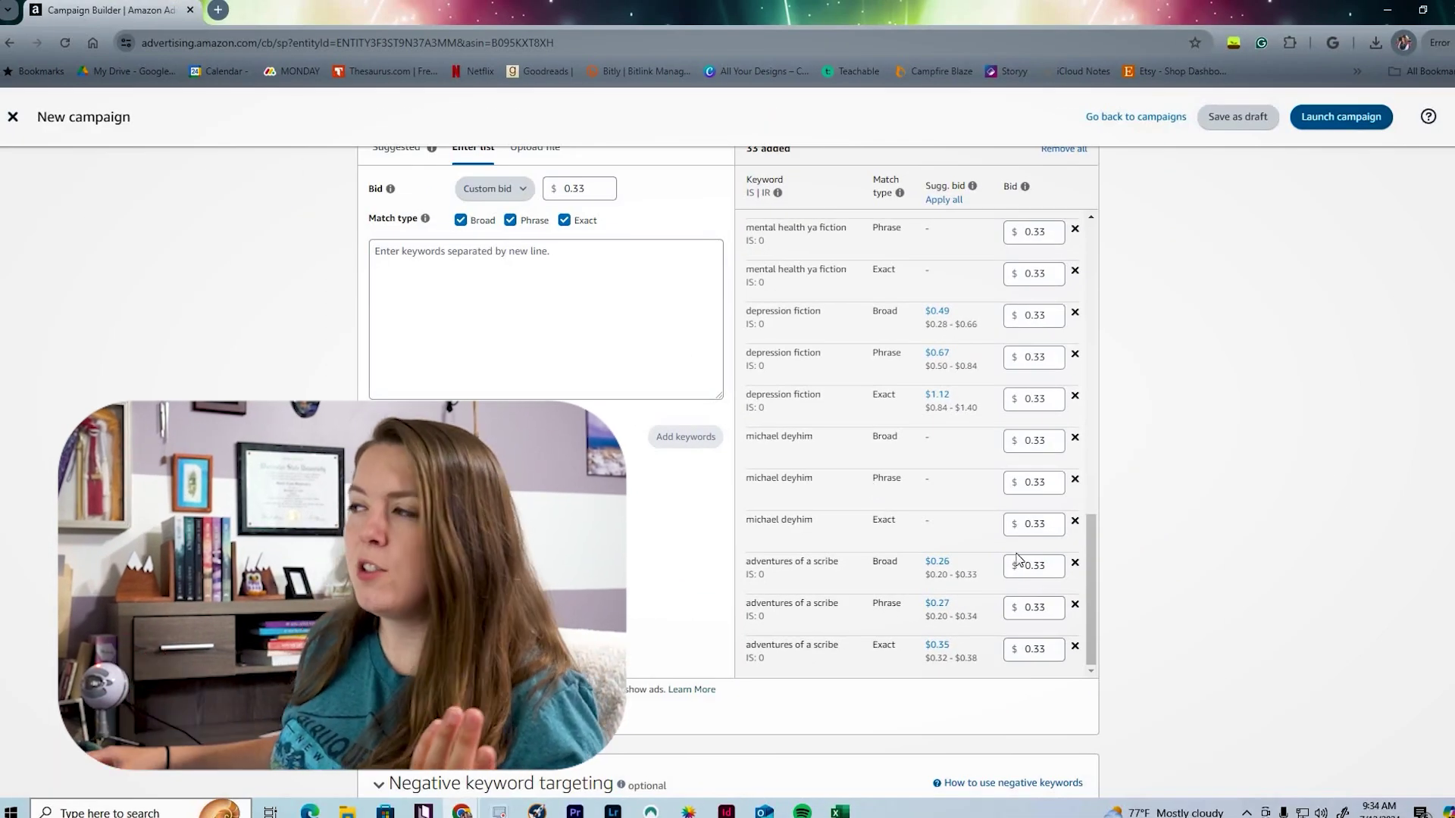
- Check the negative keyword and custom text sections, and read the ad text versions in the MMATS Ad Copy document
scroll(512, 414, "down", 5)
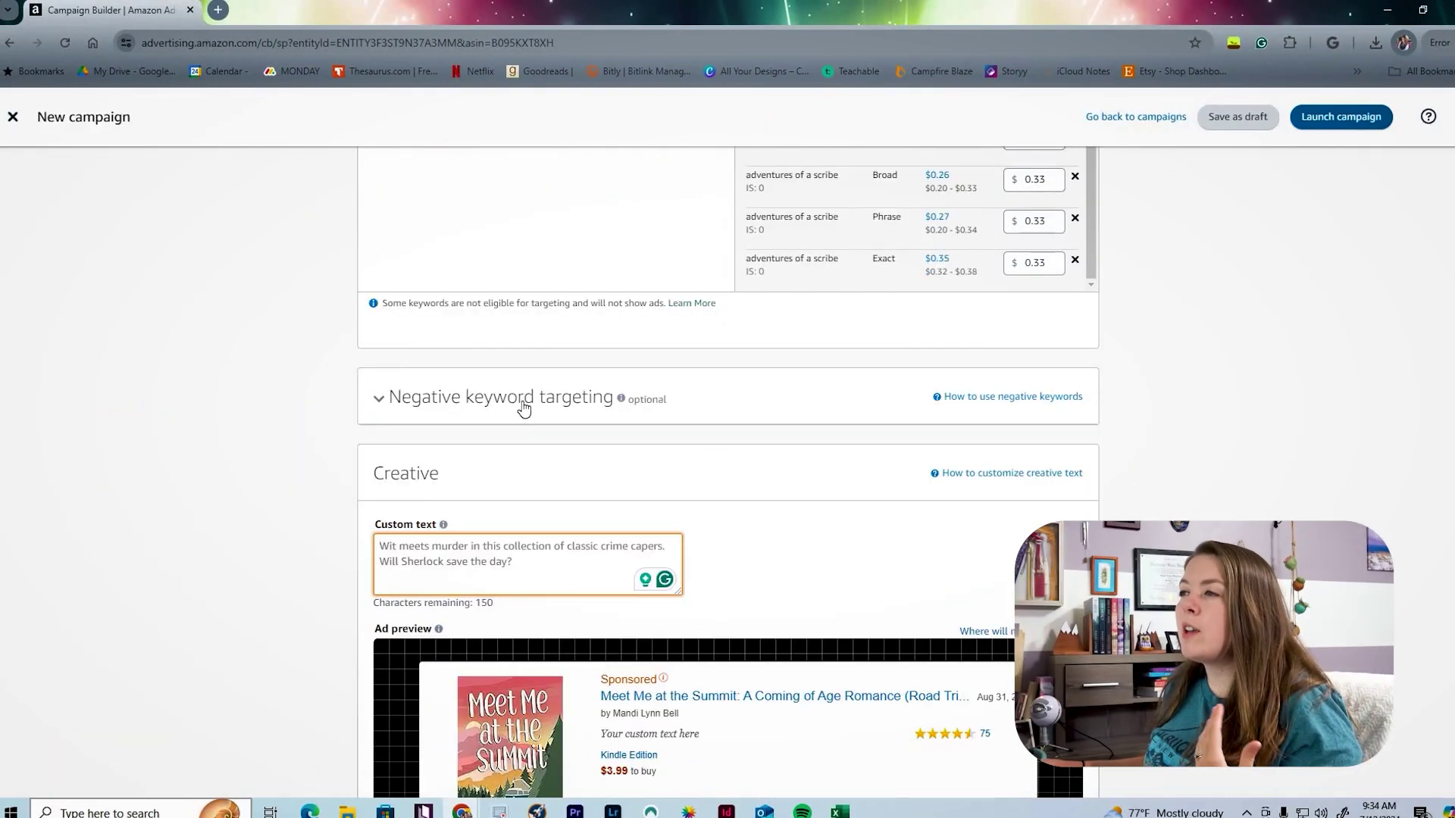
left_click(523, 409)
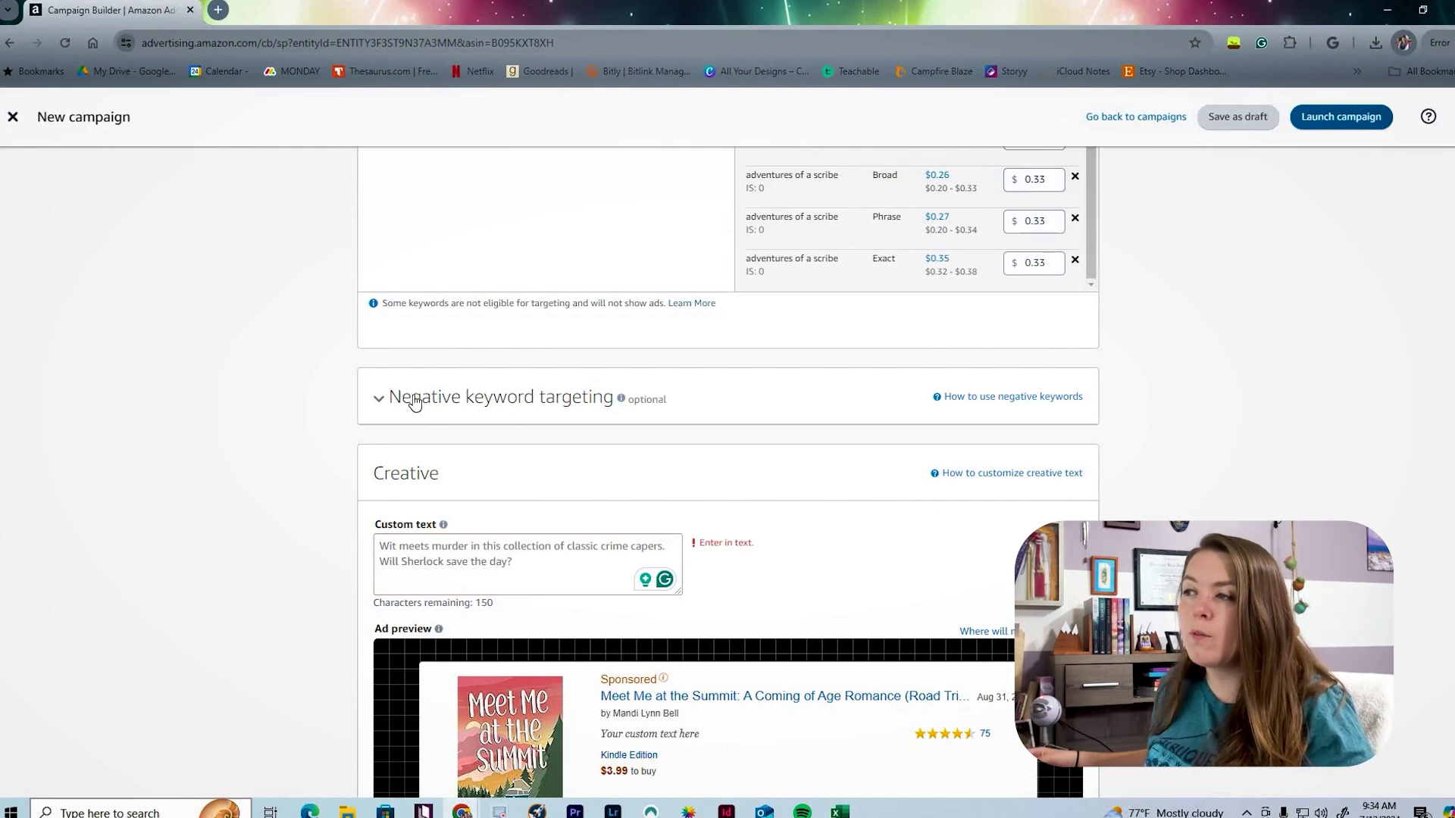
scroll(401, 434, "down", 3)
left_click(589, 327)
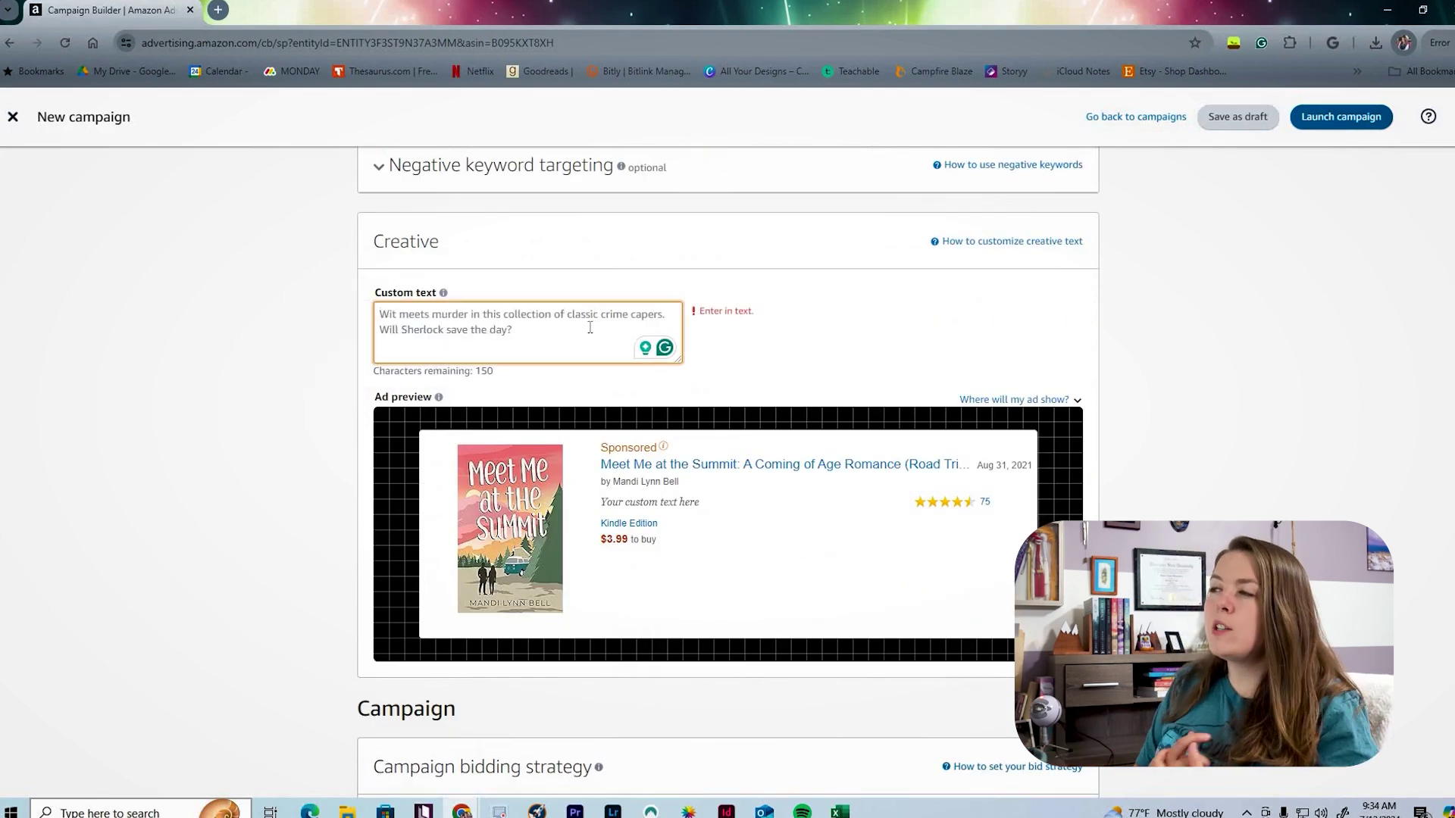
right_click(536, 328)
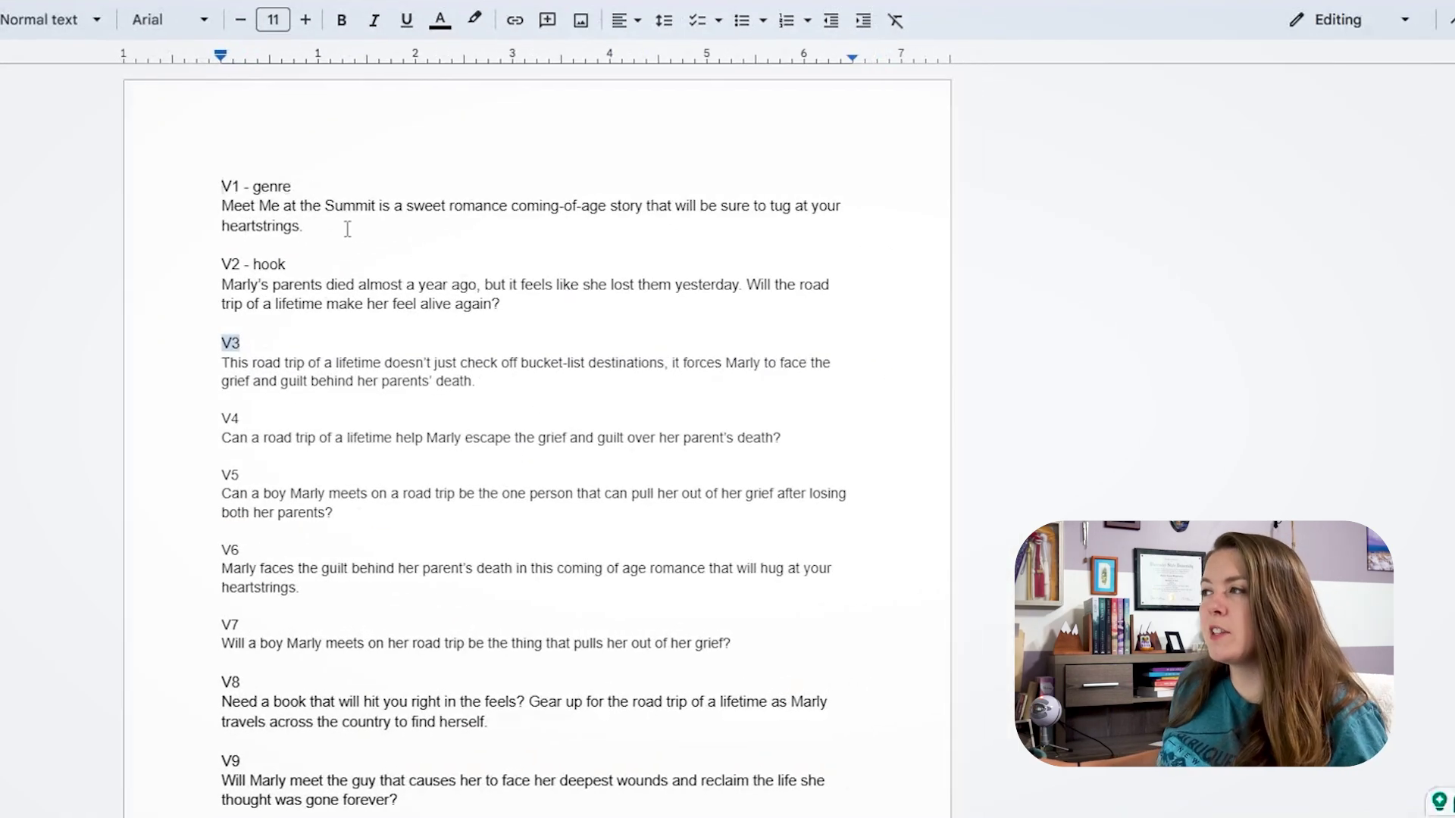
scroll(332, 250, "down", 3)
scroll(331, 254, "up", 3)
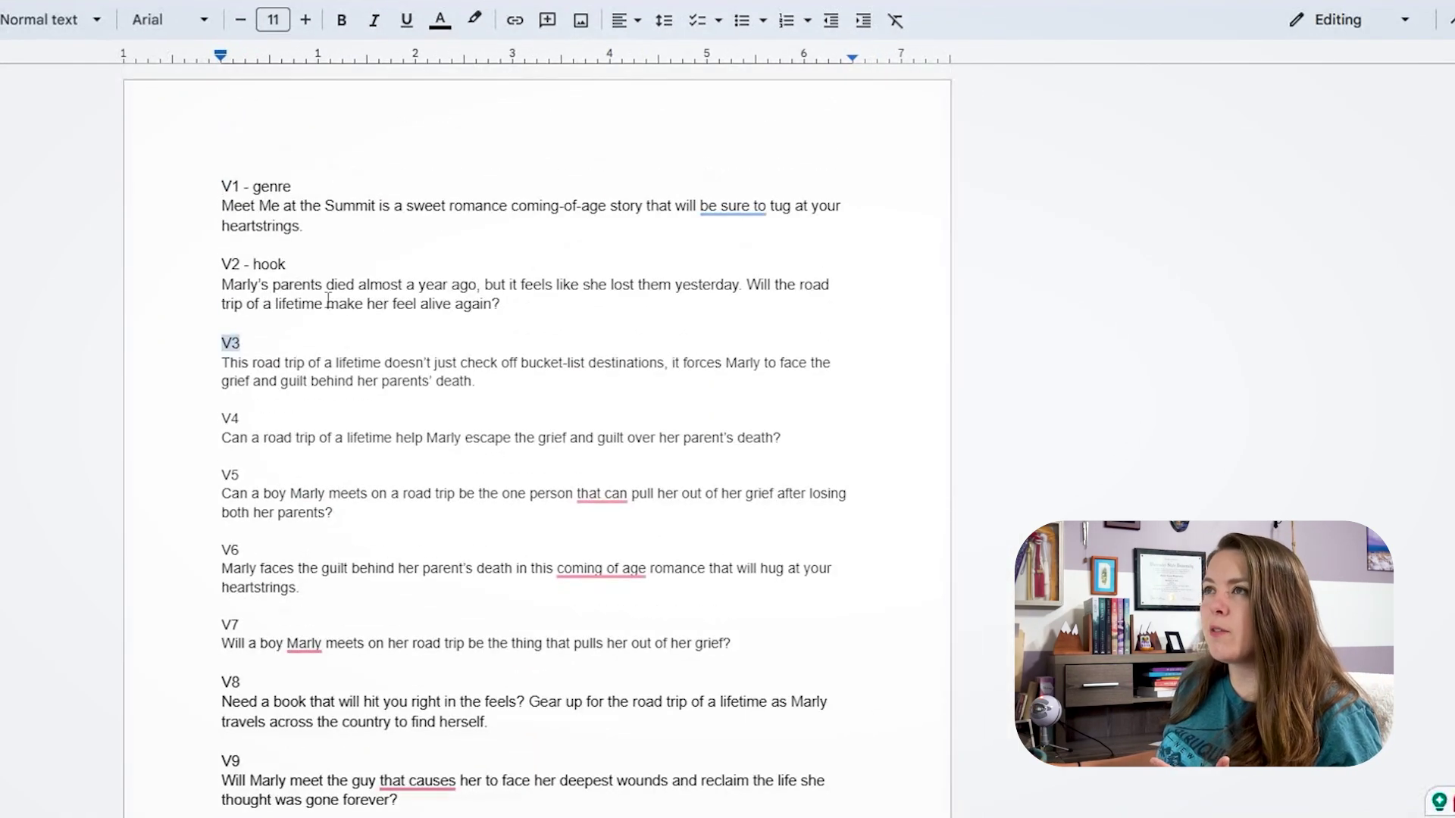
scroll(327, 301, "down", 4)
scroll(466, 515, "up", 3)
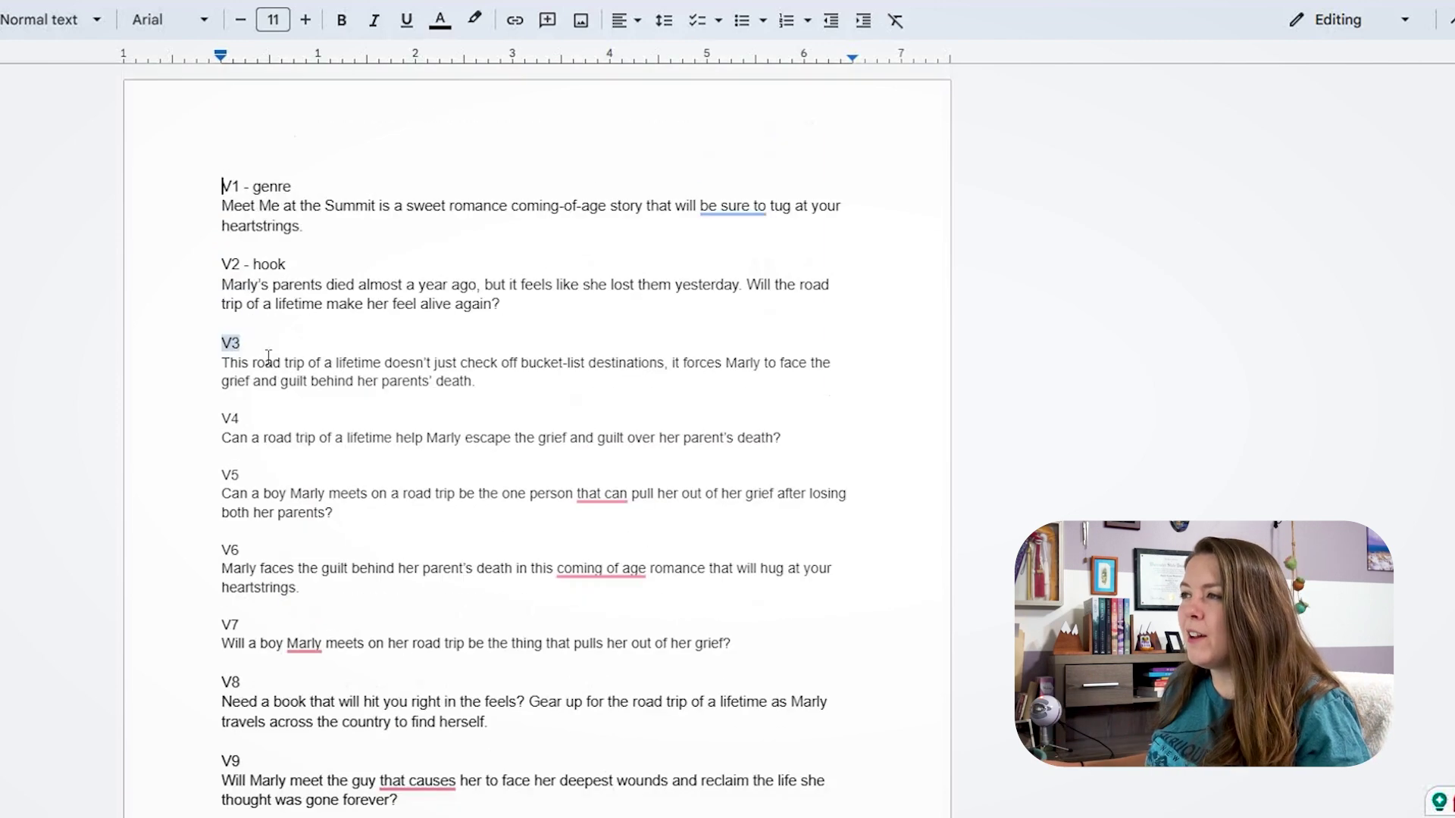
- Copy the V3 ad text from the Google Docs document and paste it as the ad's custom text in Amazon Ads
left_click_drag(521, 350, 662, 376)
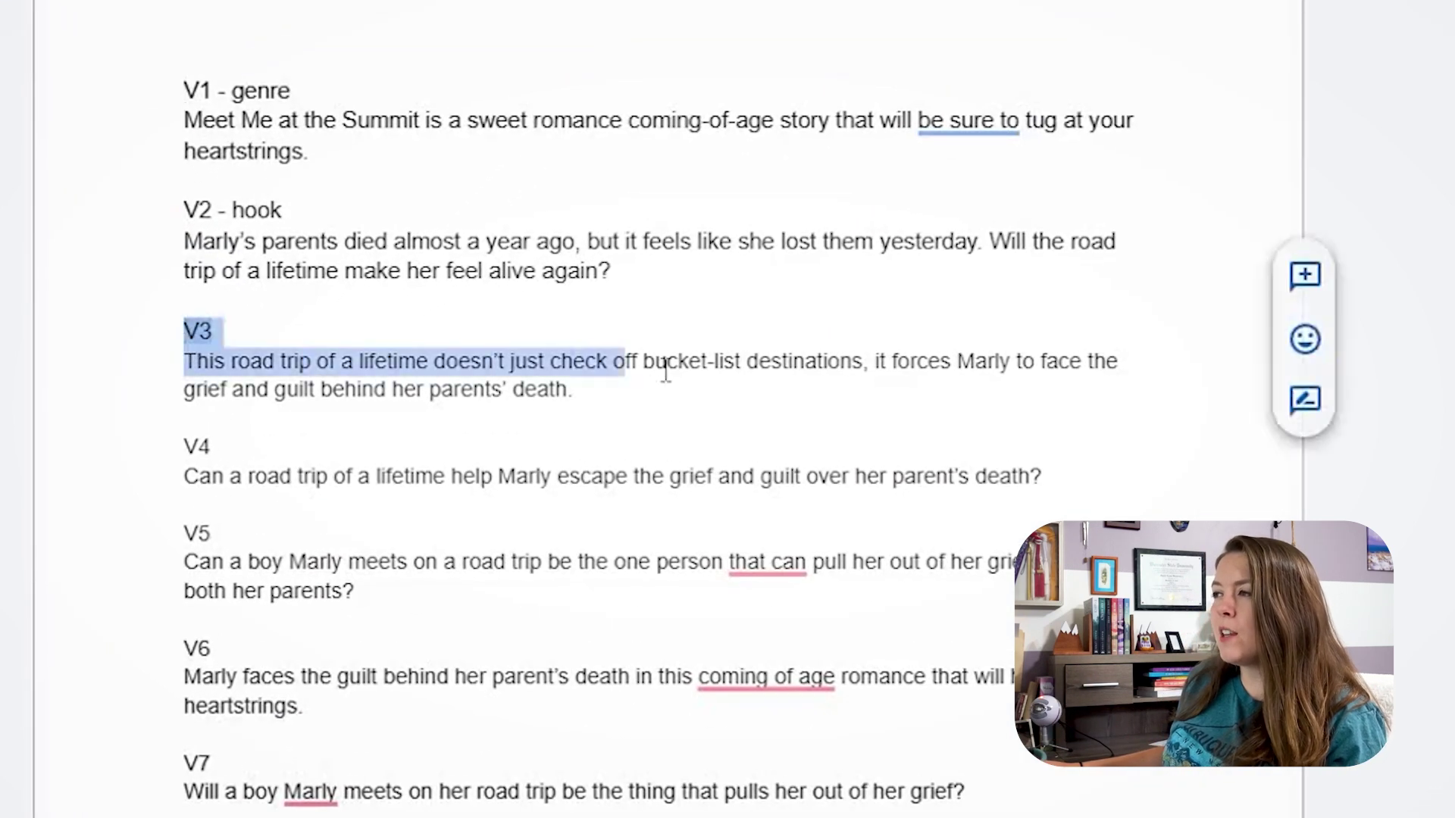
left_click(586, 388)
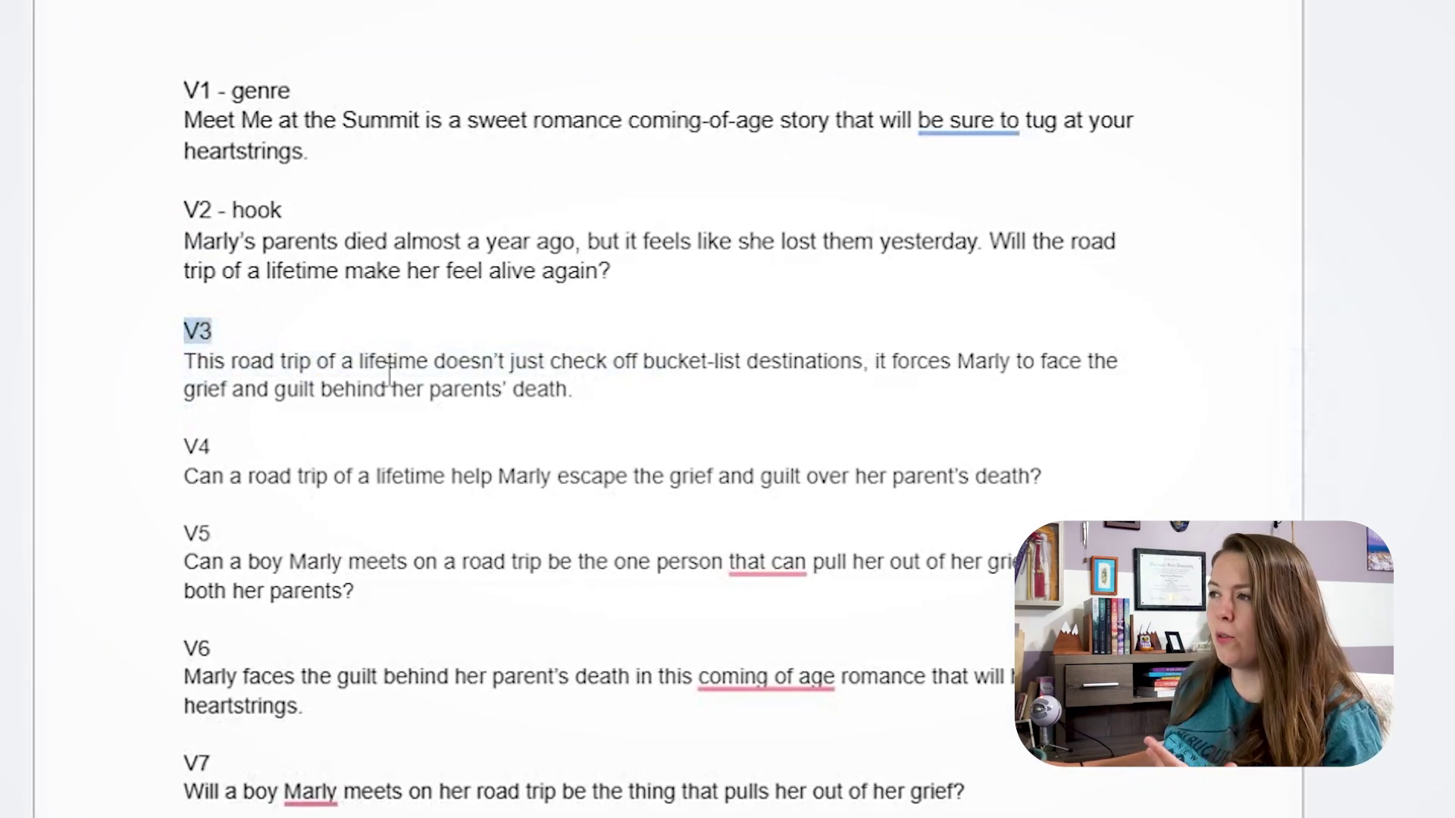
left_click_drag(613, 383, 183, 369)
key("ctrl+c")
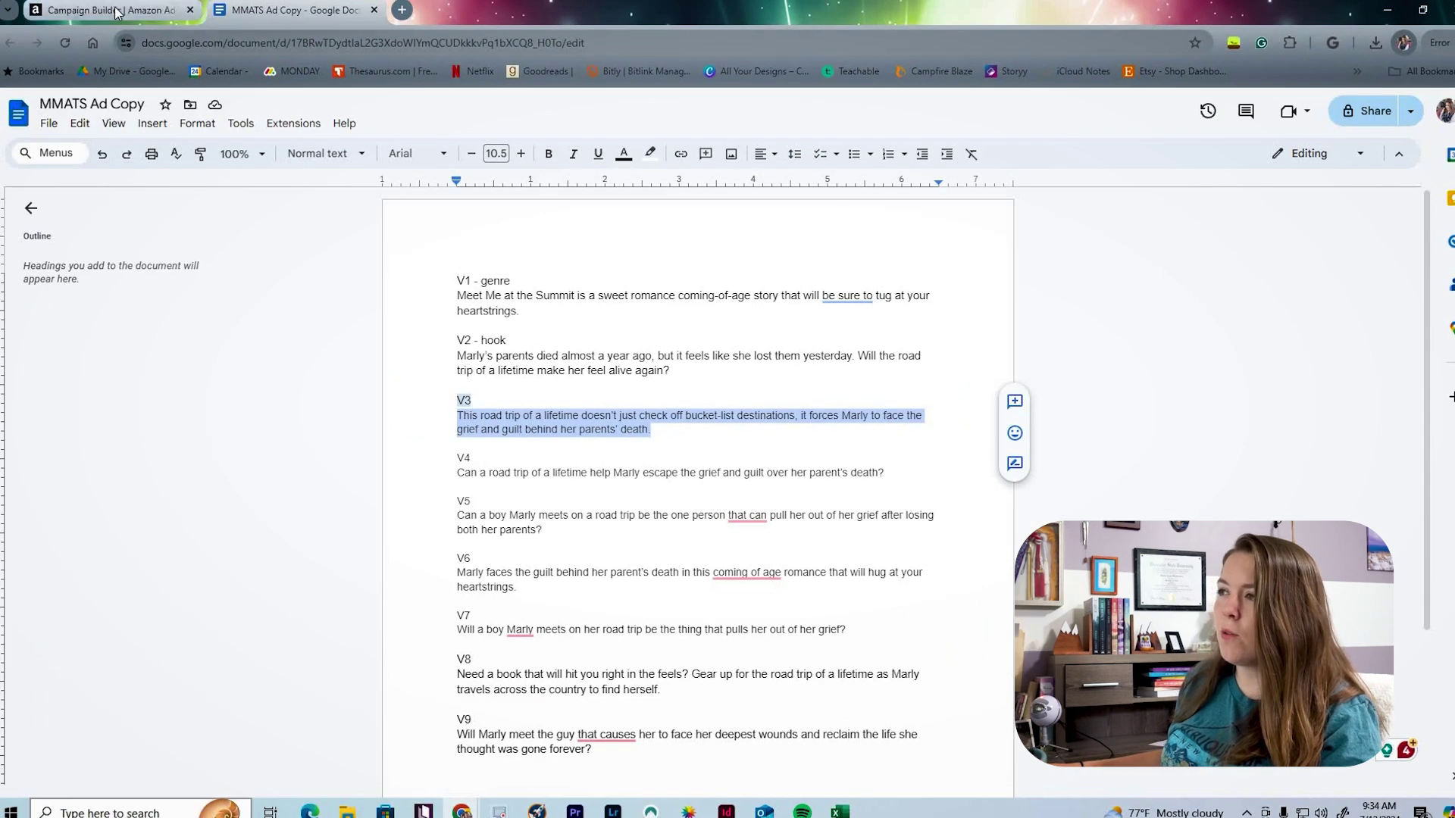
left_click(116, 11)
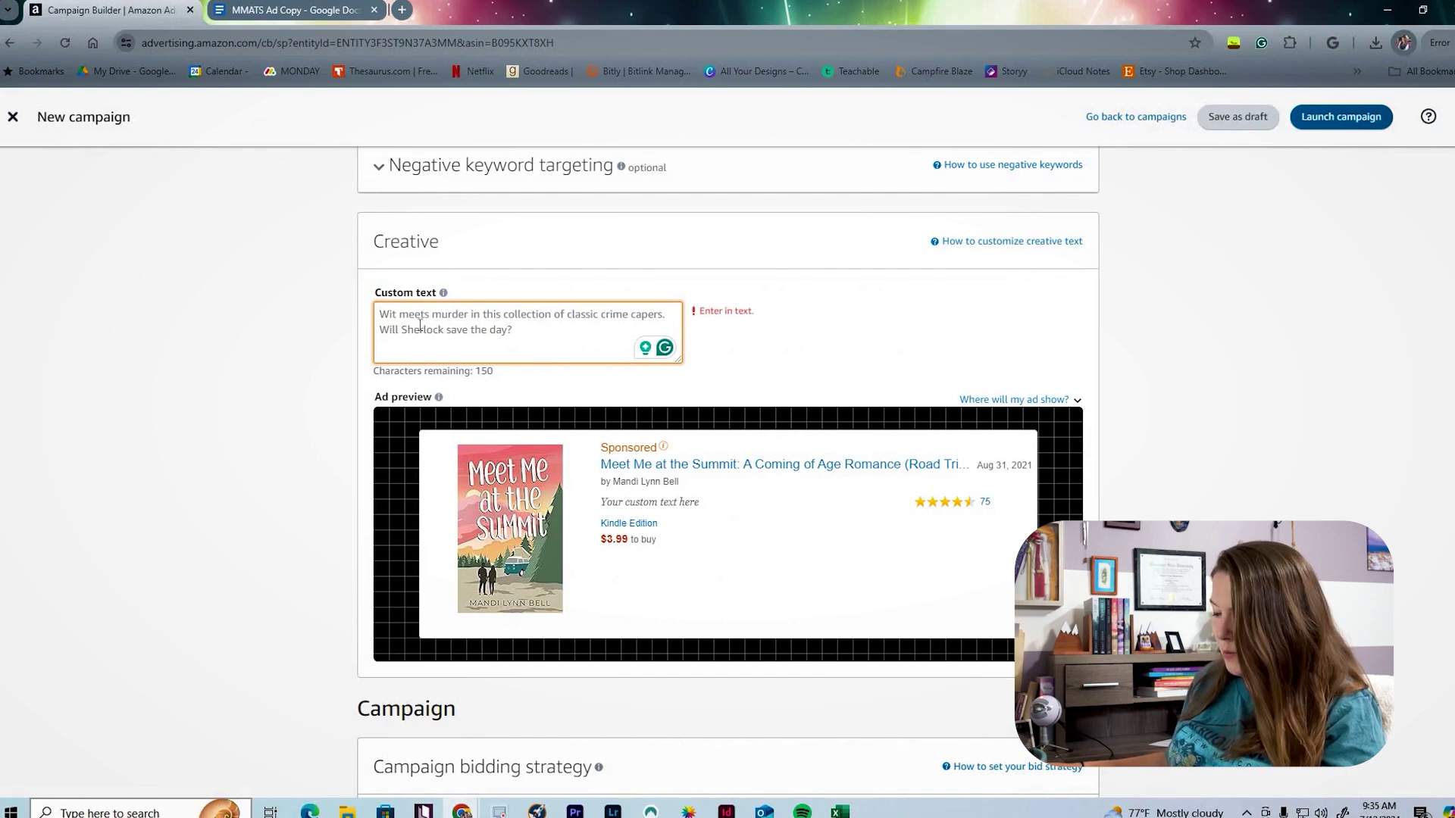
key("ctrl+v")
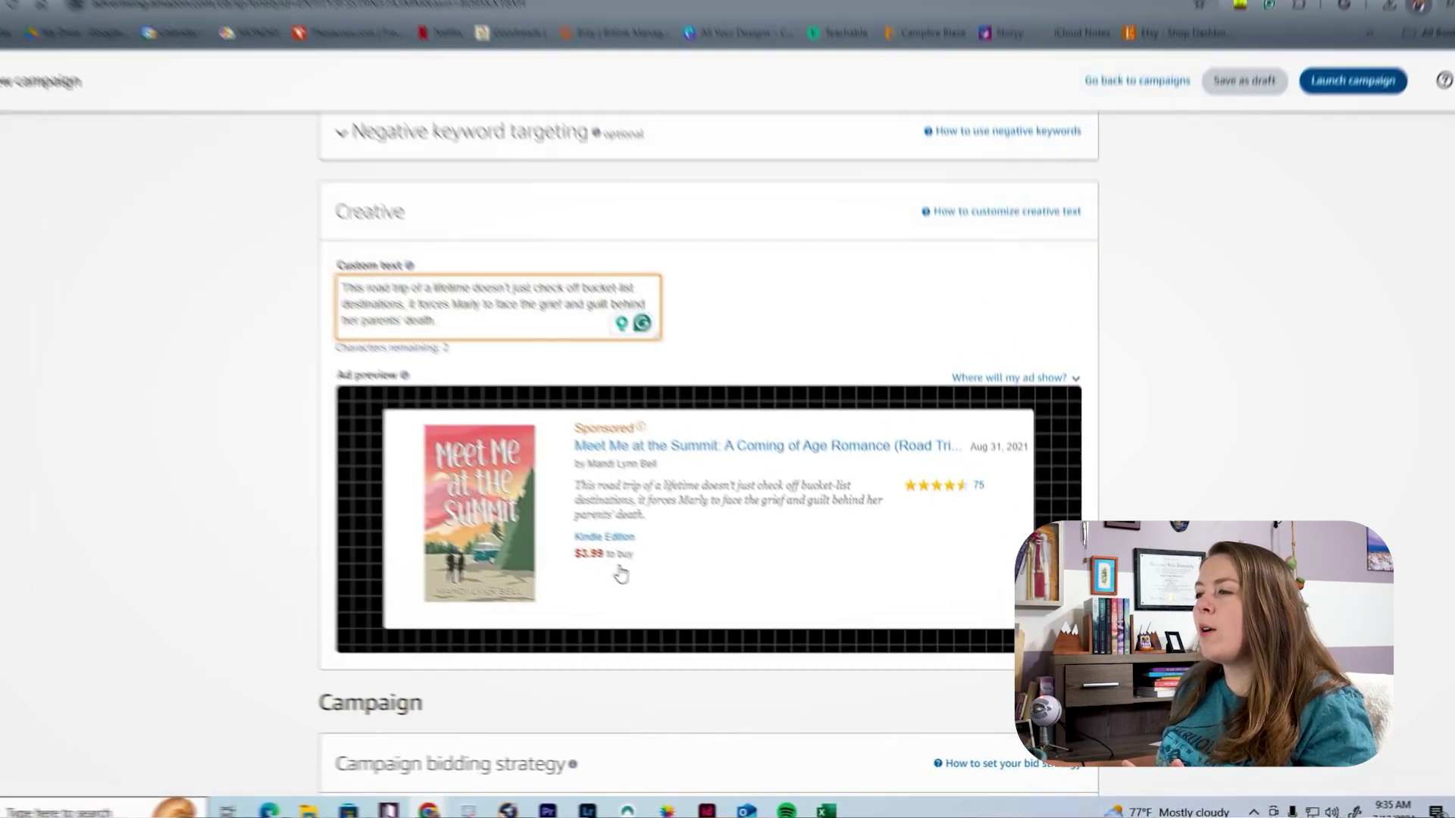
- Review the campaign bidding strategy and settings, and open the daily budget for entry
scroll(621, 576, "down", 5)
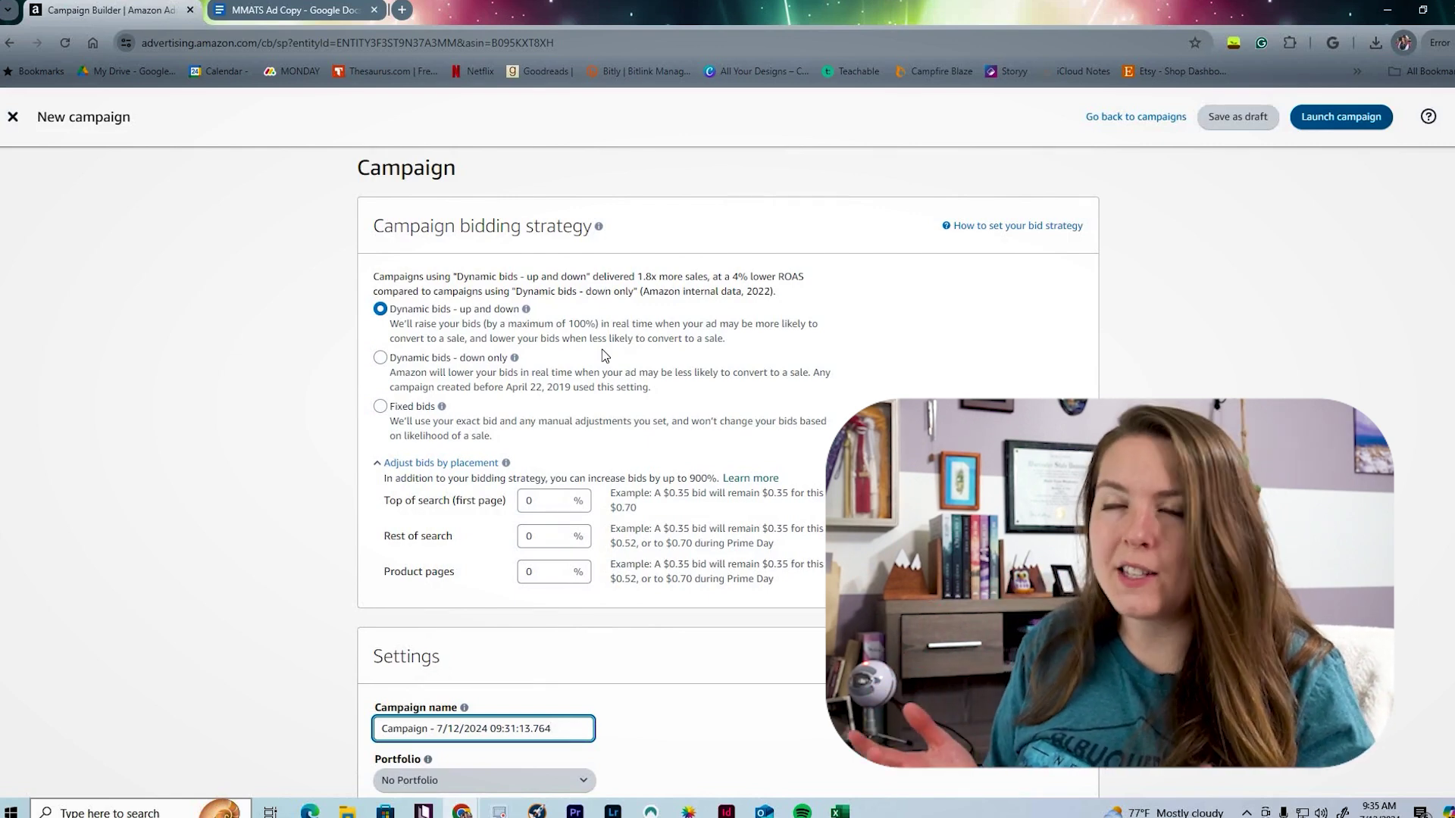
scroll(599, 341, "down", 5)
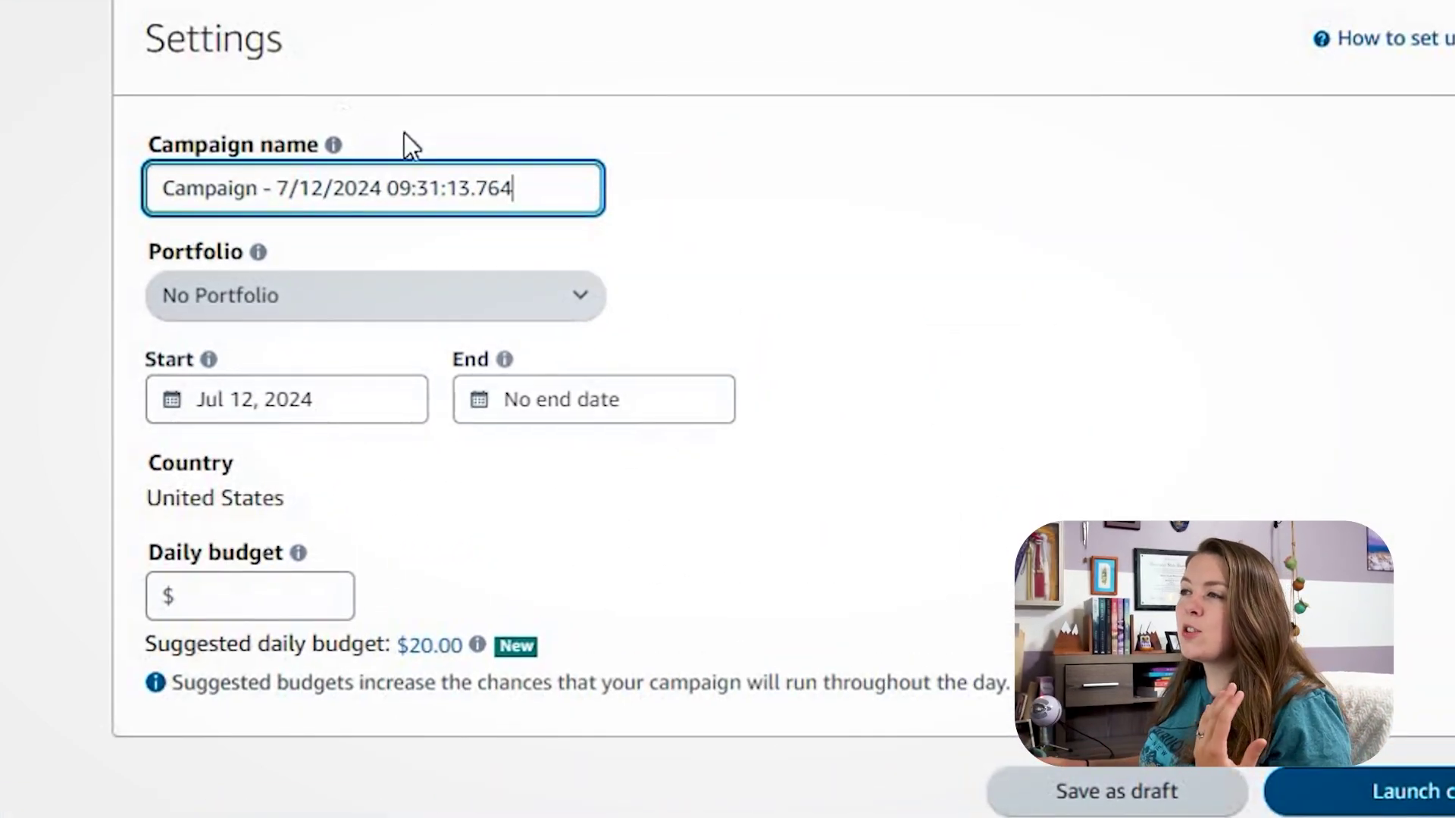
triple_click(155, 185)
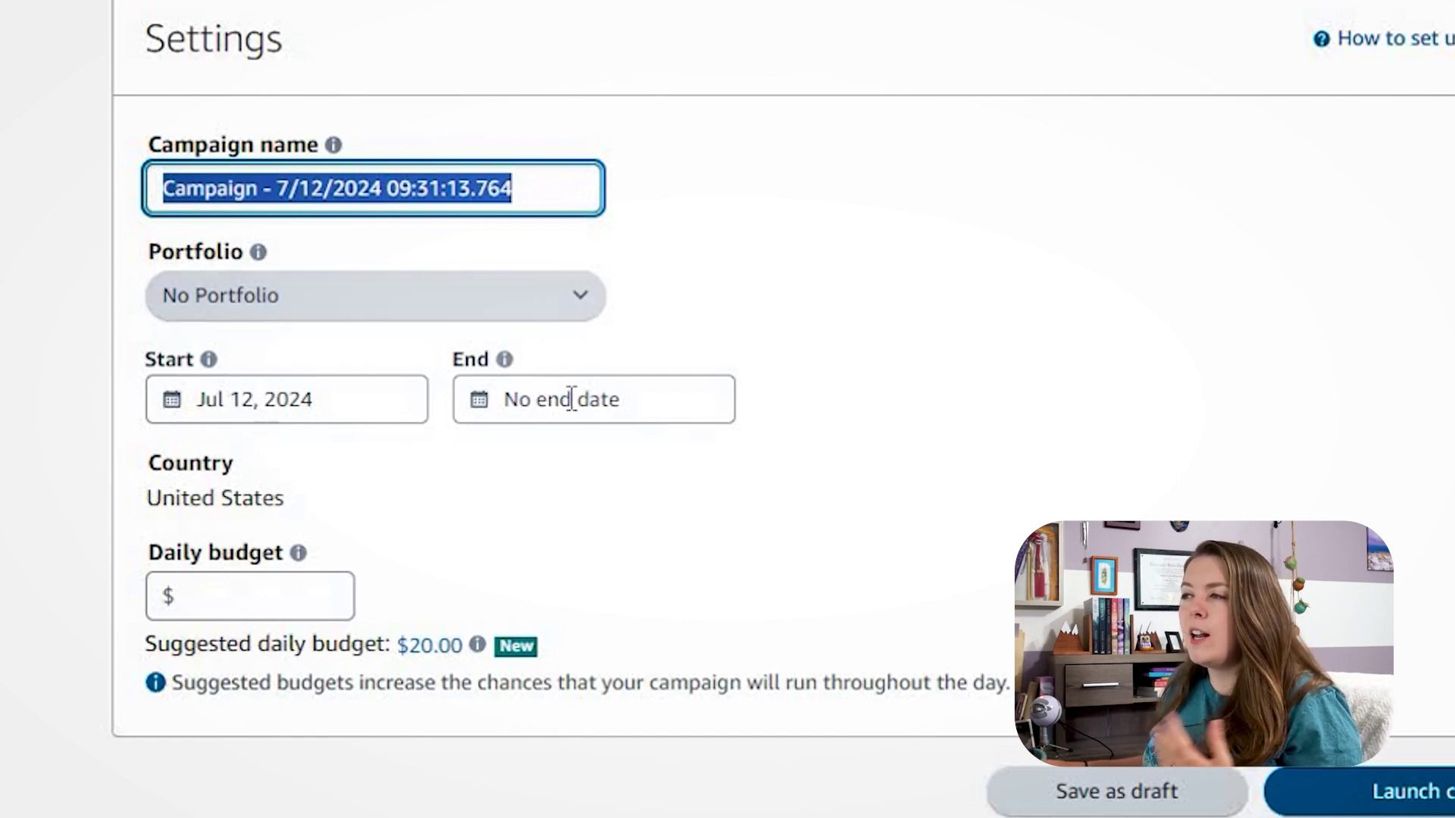
left_click(282, 596)
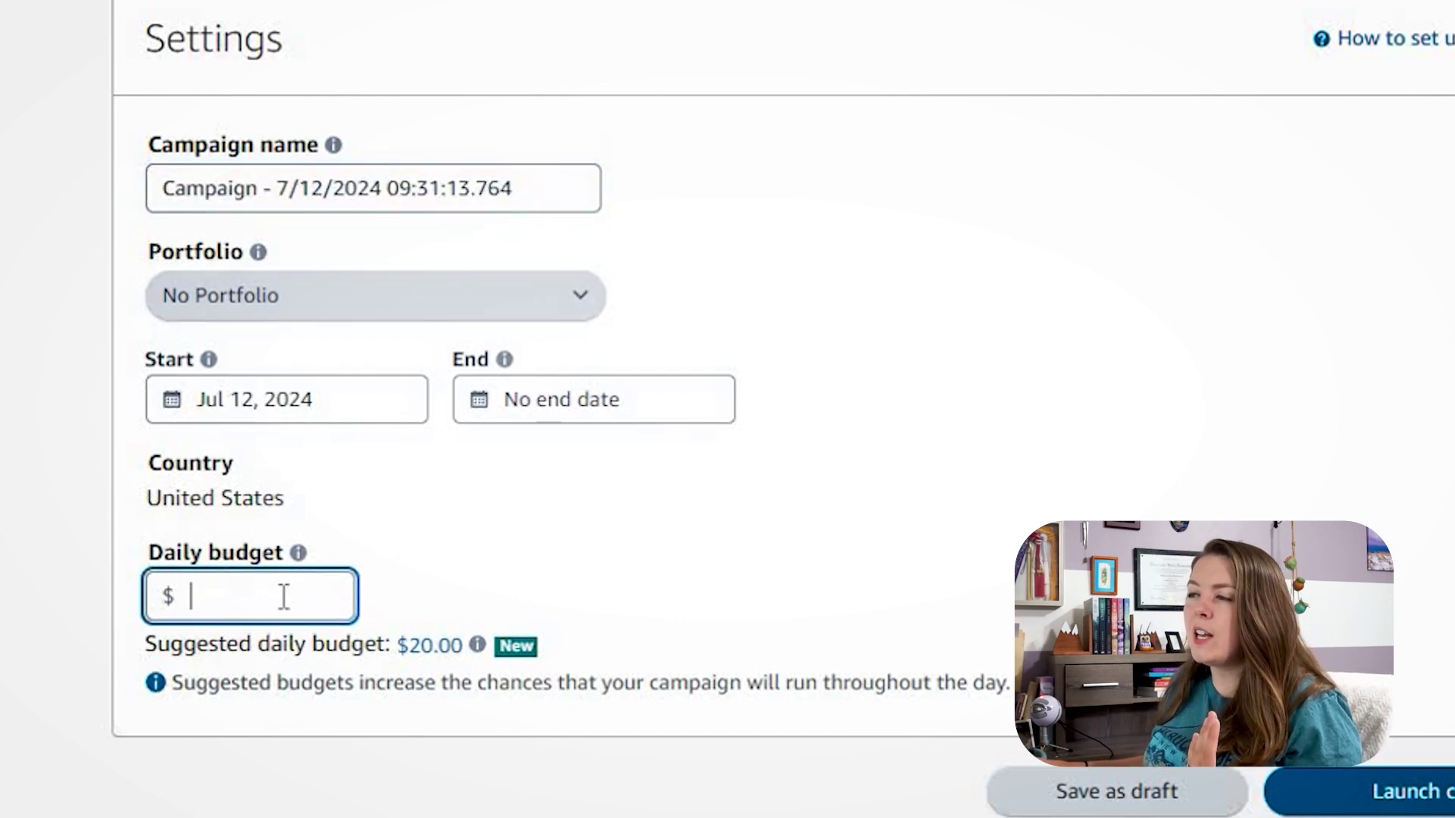